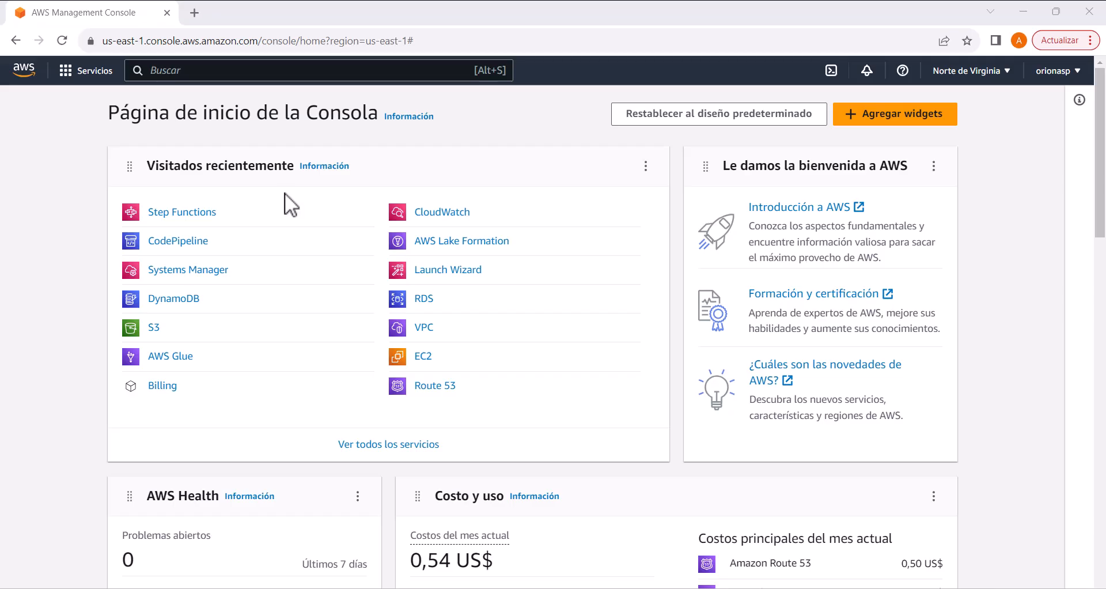
# Step: Open the Step Functions service and start a new Standard state machine with the visual workflow designer
pyautogui.click(311, 71)
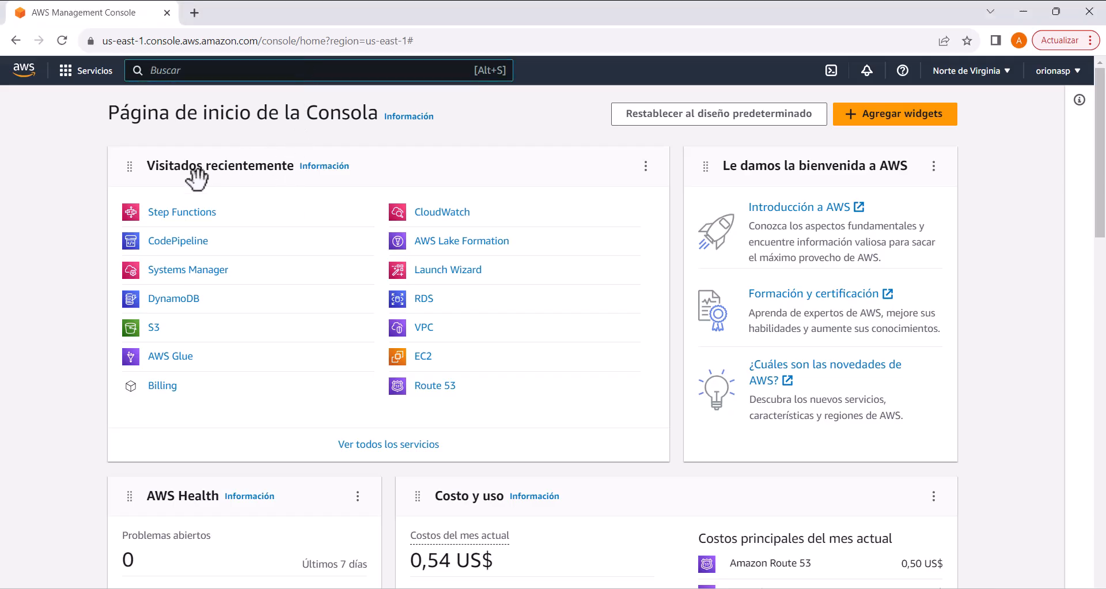
pyautogui.write('ste')
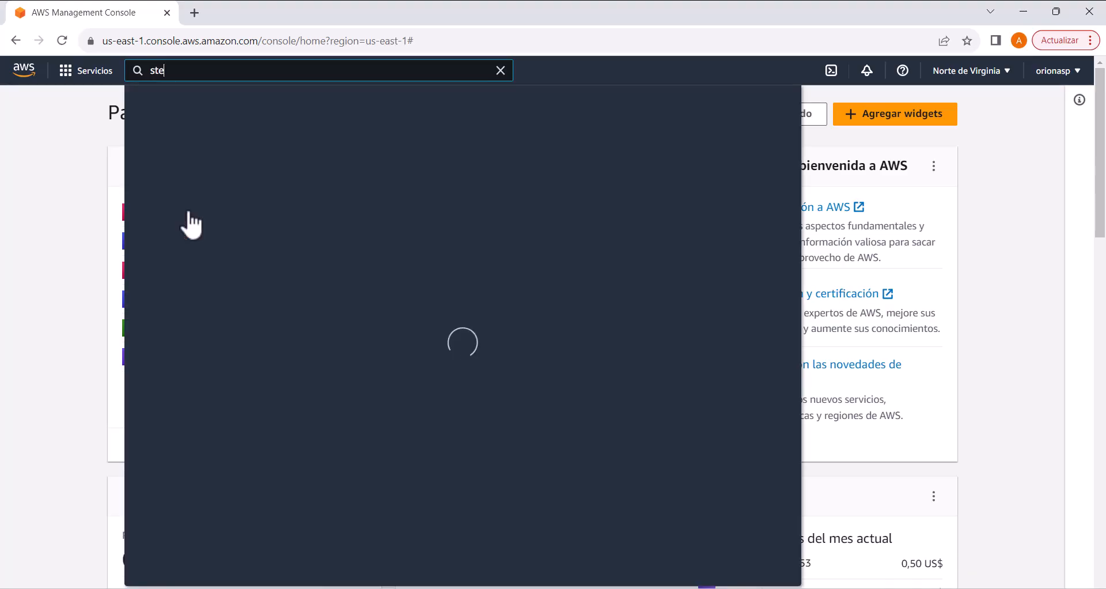
pyautogui.click(394, 210)
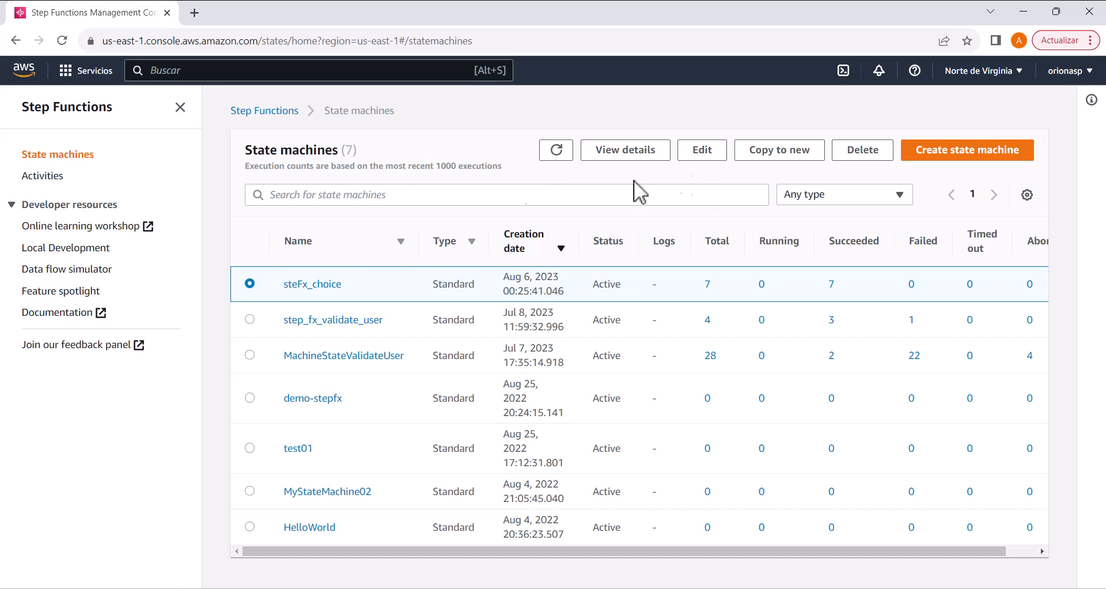
pyautogui.click(956, 156)
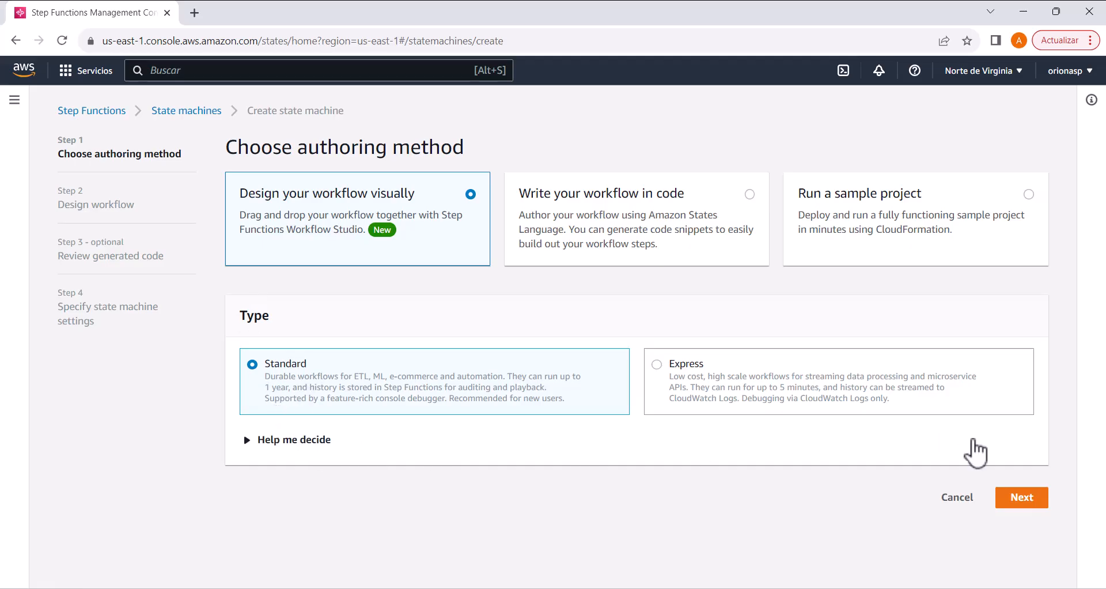
pyautogui.click(1033, 505)
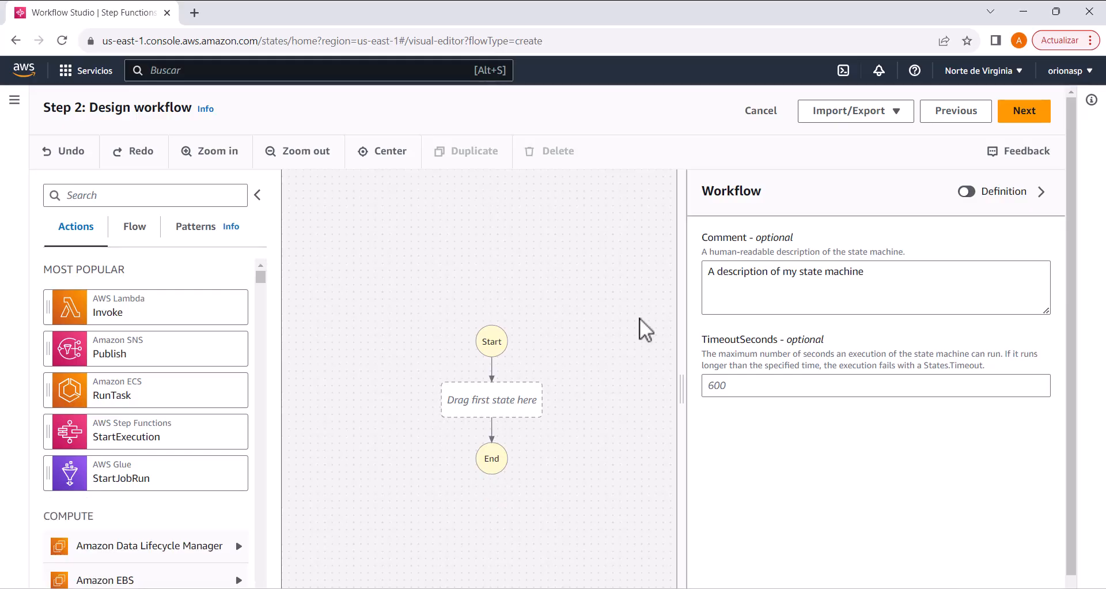
# Step: Add a Pass state as the workflow's first state and name it "Initial"
pyautogui.moveTo(680, 395); pyautogui.dragTo(804, 394)
pyautogui.moveTo(637, 326); pyautogui.dragTo(661, 234)
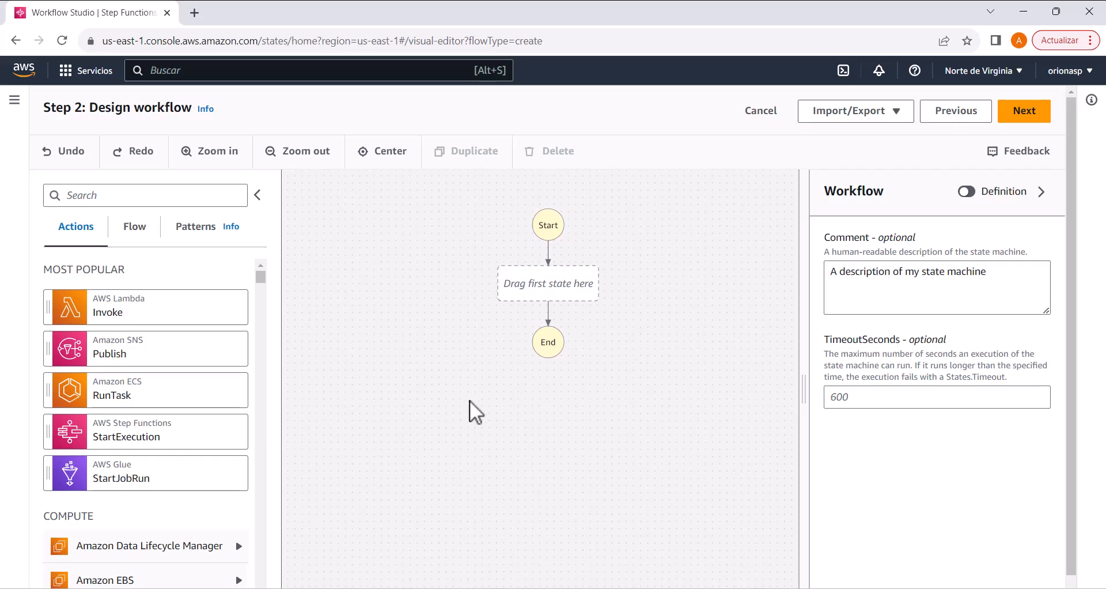
pyautogui.click(135, 226)
pyautogui.moveTo(95, 409); pyautogui.dragTo(484, 282)
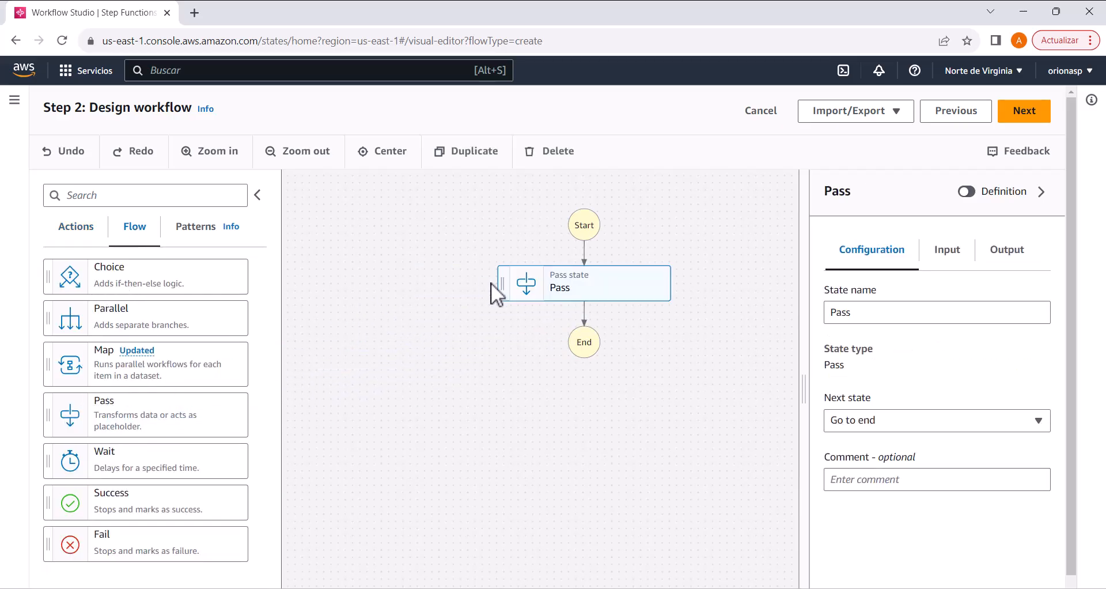
pyautogui.moveTo(871, 316); pyautogui.dragTo(817, 318)
pyautogui.write('Initial')
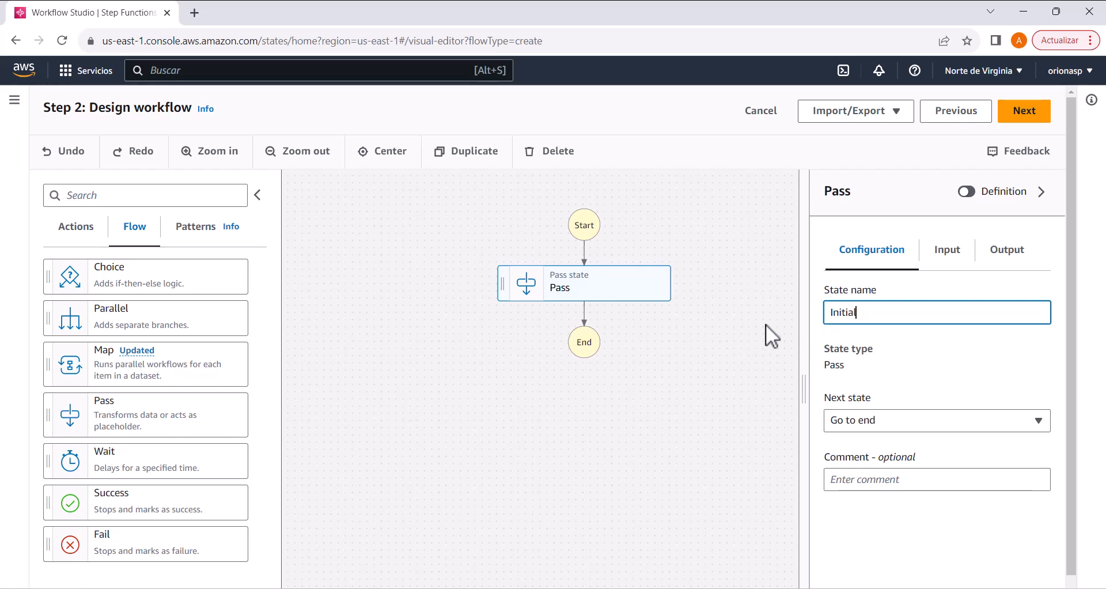
pyautogui.click(709, 335)
# Step: Add a Choice state after Initial, name it "inClientExists?", and copy the name without its question mark
pyautogui.moveTo(614, 294); pyautogui.dragTo(597, 263)
pyautogui.moveTo(656, 361); pyautogui.dragTo(628, 346)
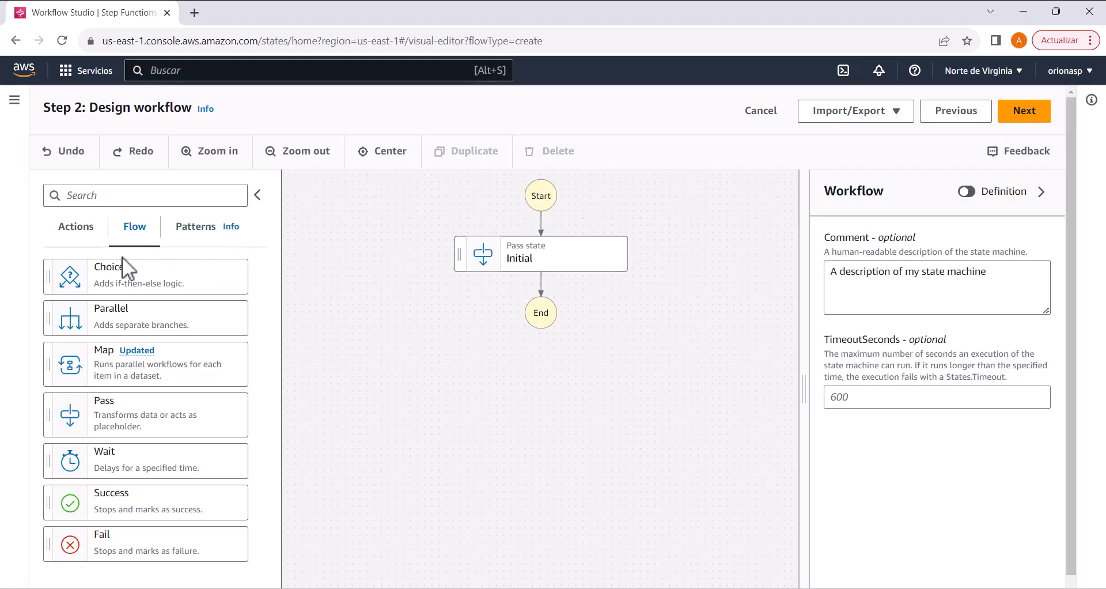
pyautogui.moveTo(129, 276); pyautogui.dragTo(531, 301)
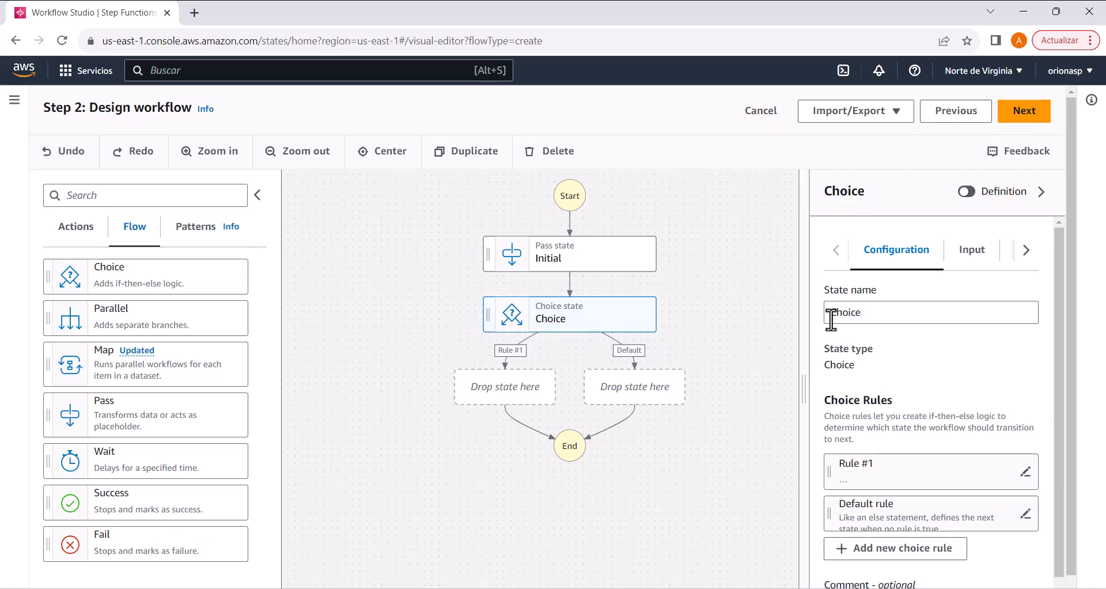
pyautogui.doubleClick(850, 314)
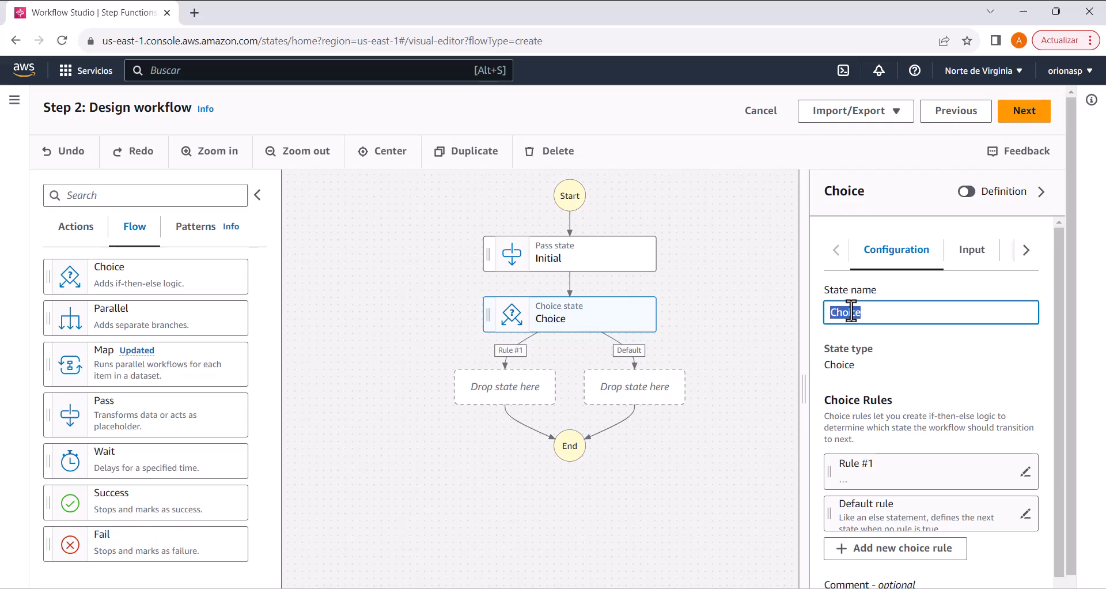
pyautogui.write('i')
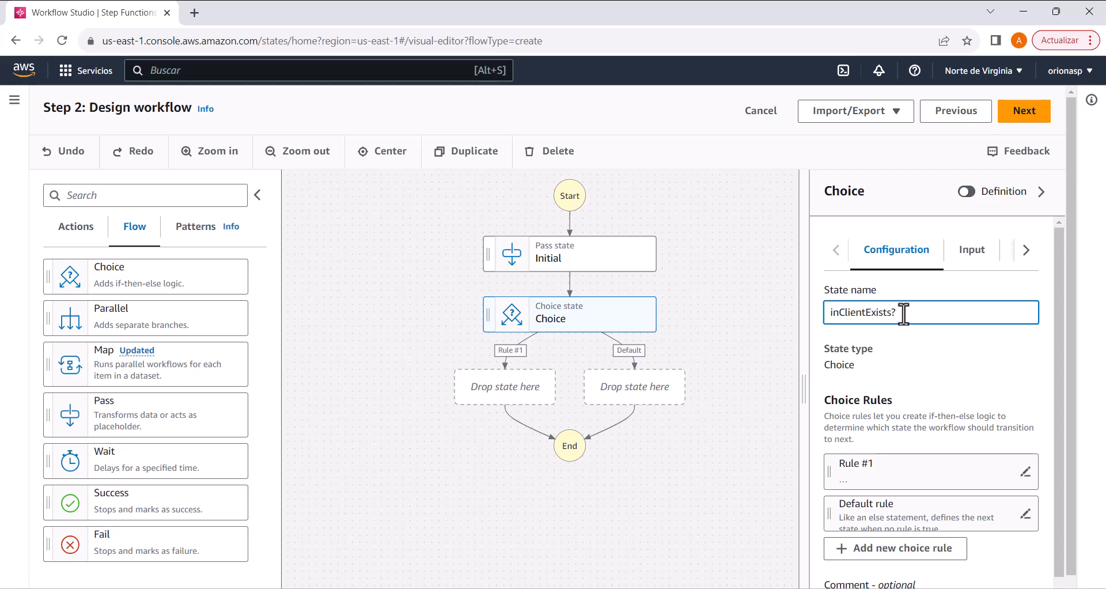
pyautogui.moveTo(891, 312); pyautogui.dragTo(799, 313)
pyautogui.hotkey('ctrl', 'c')
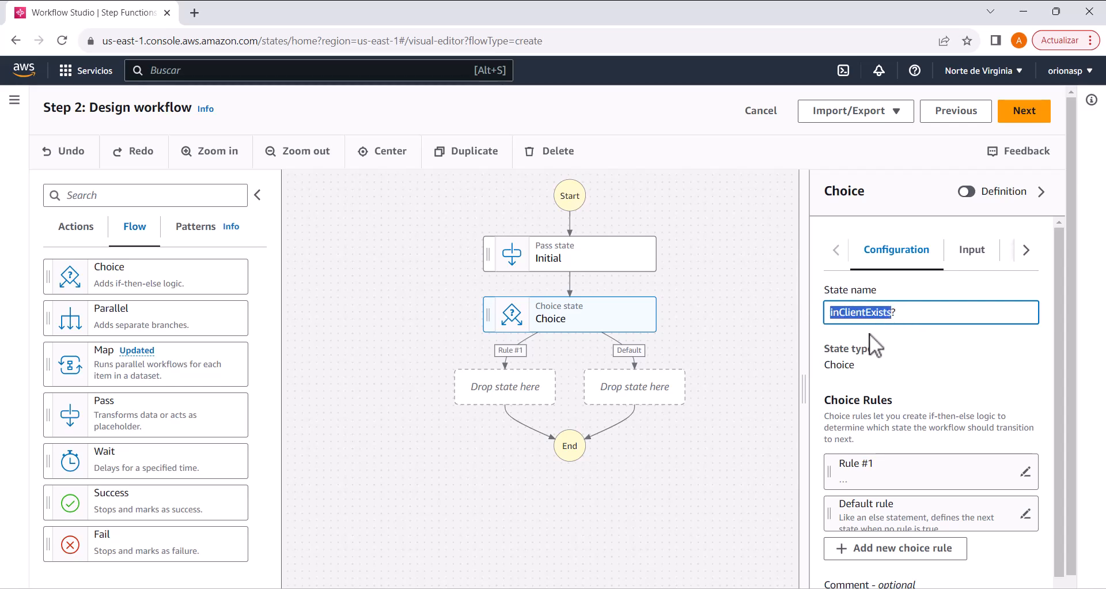
pyautogui.click(941, 372)
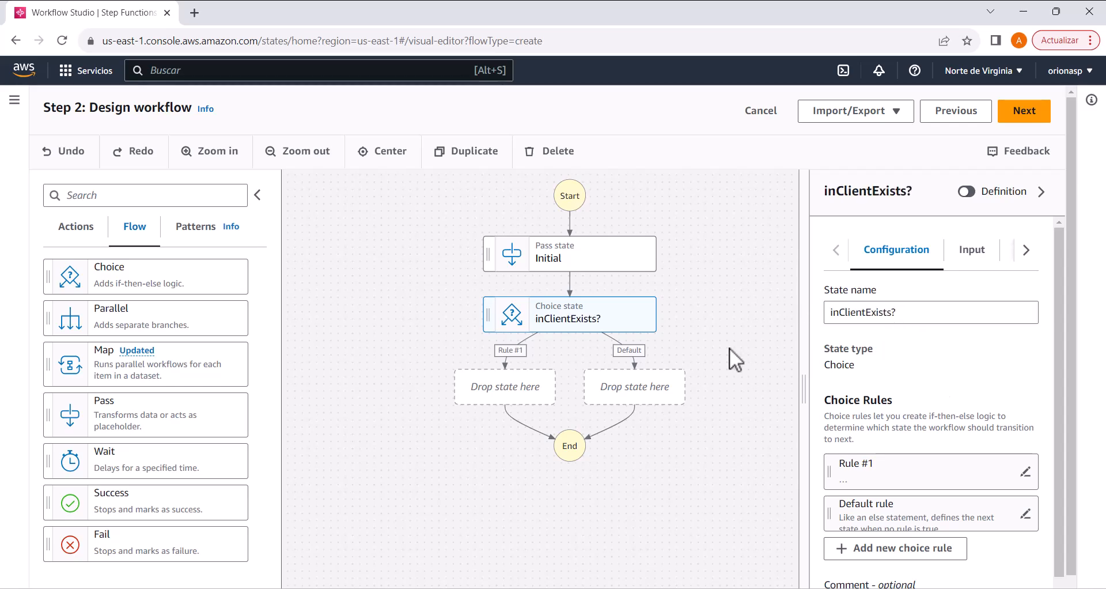
# Step: Open the conditions of Rule #1 in the inClientExists? state and set the variable to $.inClientExists
pyautogui.click(679, 345)
pyautogui.click(588, 327)
pyautogui.scroll(-1, 959, 455)
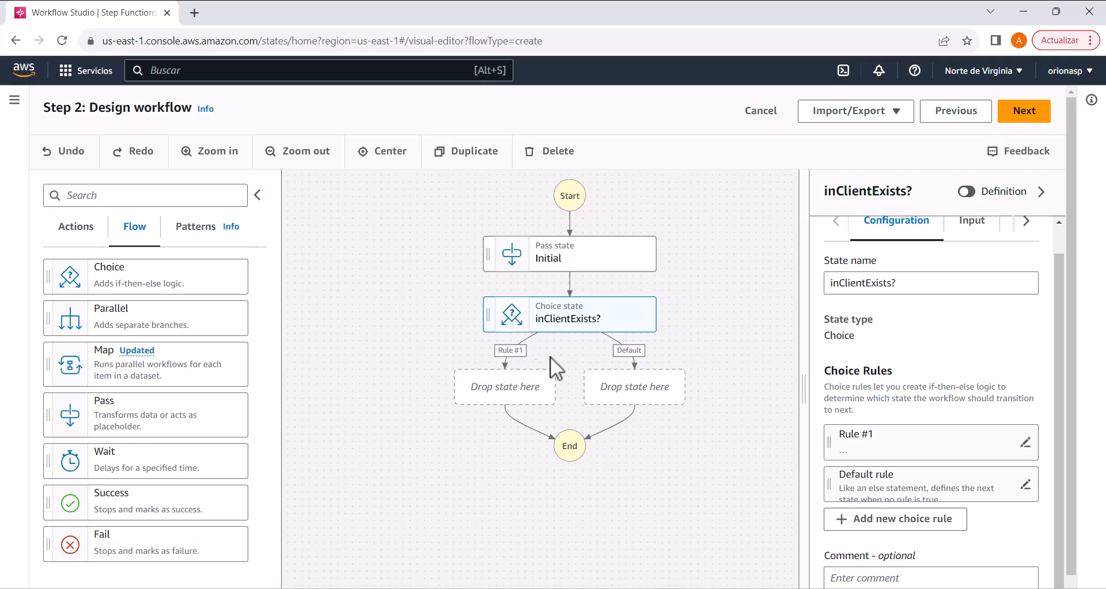
pyautogui.click(1024, 443)
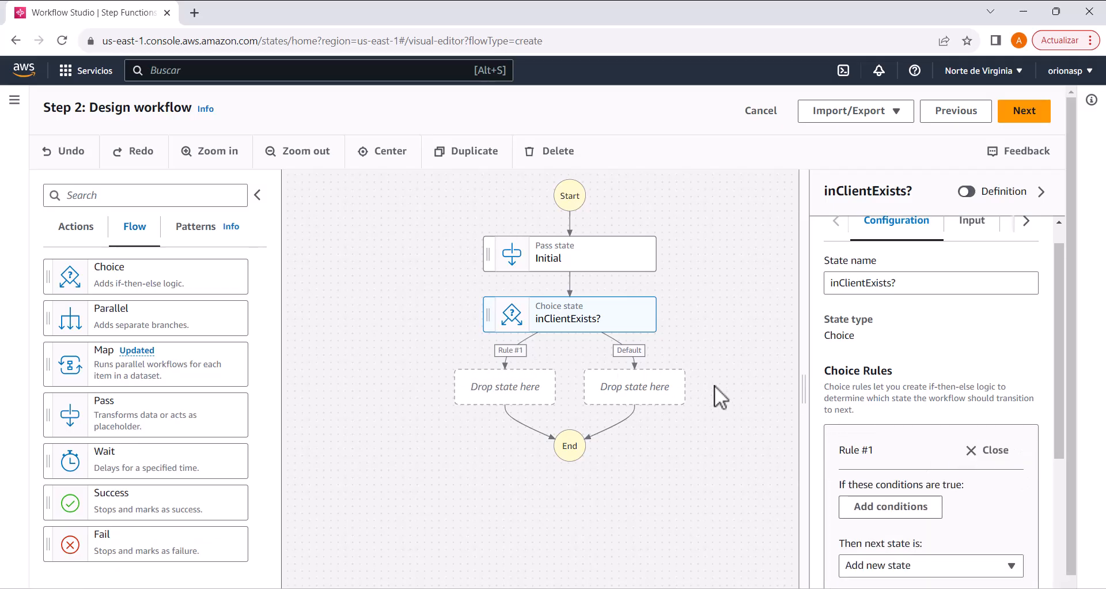
pyautogui.click(898, 507)
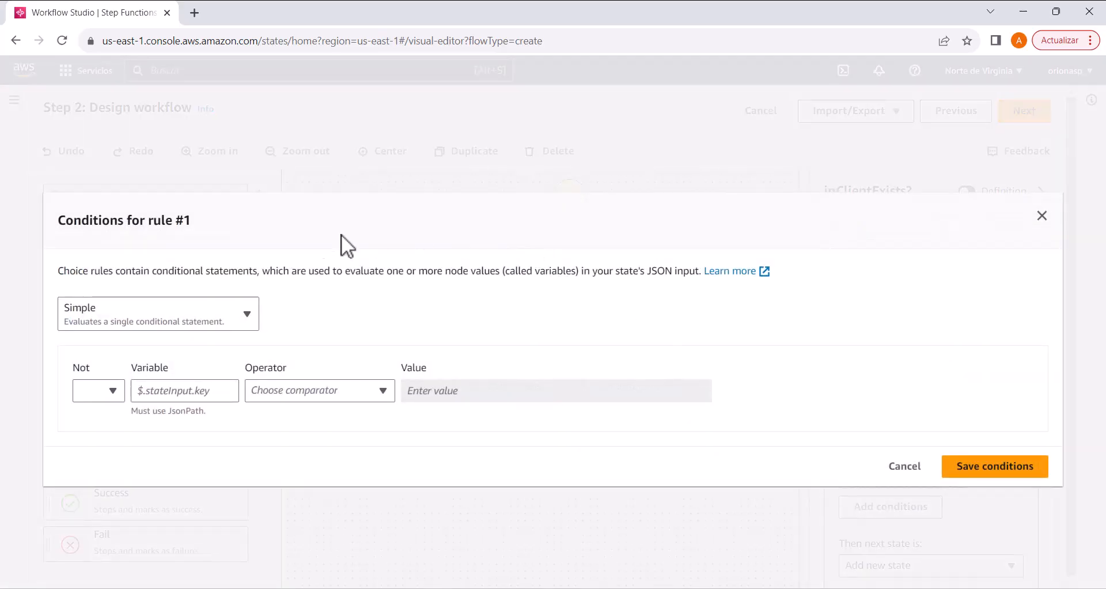
pyautogui.click(144, 393)
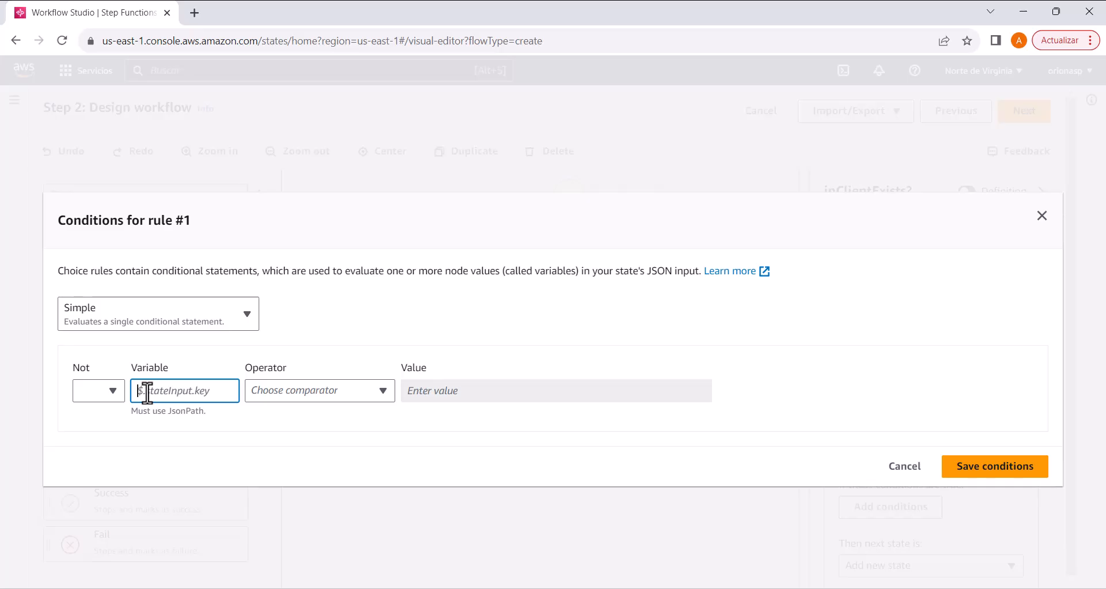
pyautogui.write('$.')
pyautogui.hotkey('ctrl', 'v')
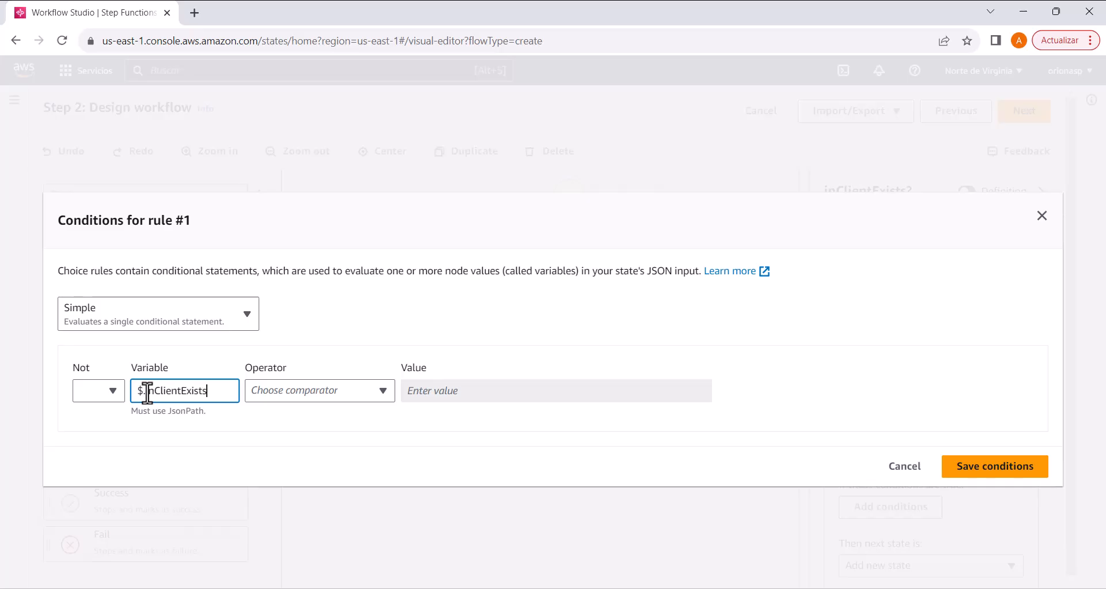
# Step: Make Rule #1's condition "is equal to" the Boolean constant true and save the conditions
pyautogui.click(323, 399)
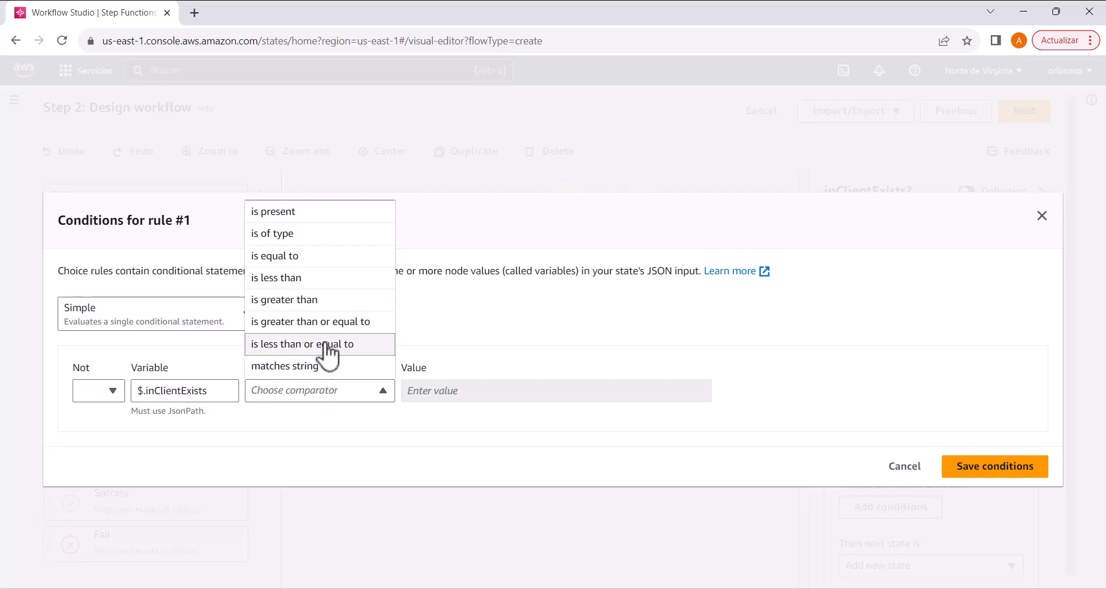
pyautogui.click(336, 256)
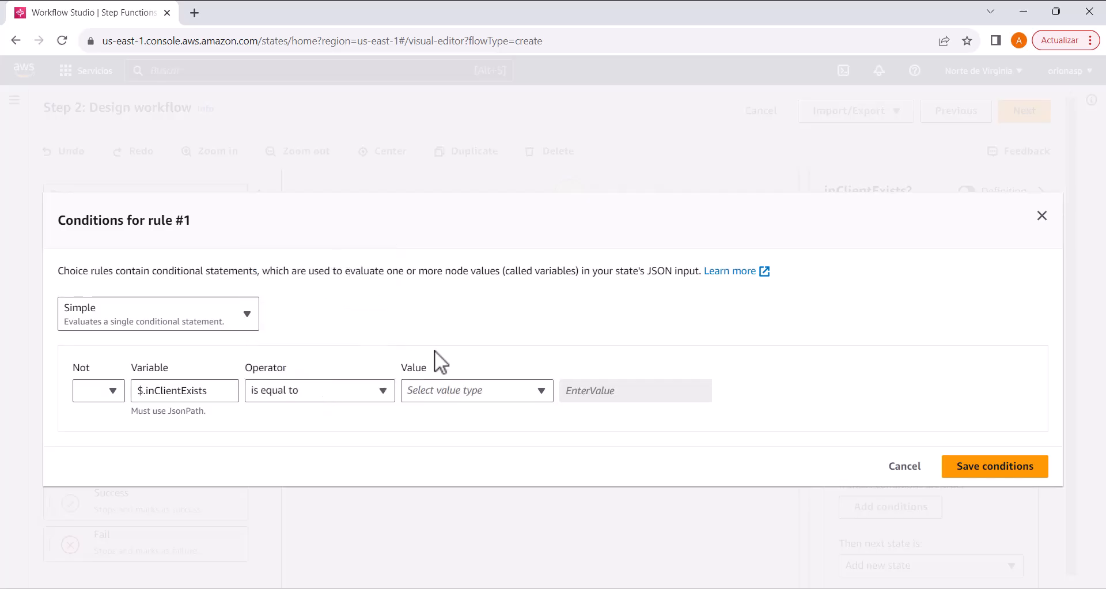
pyautogui.click(495, 387)
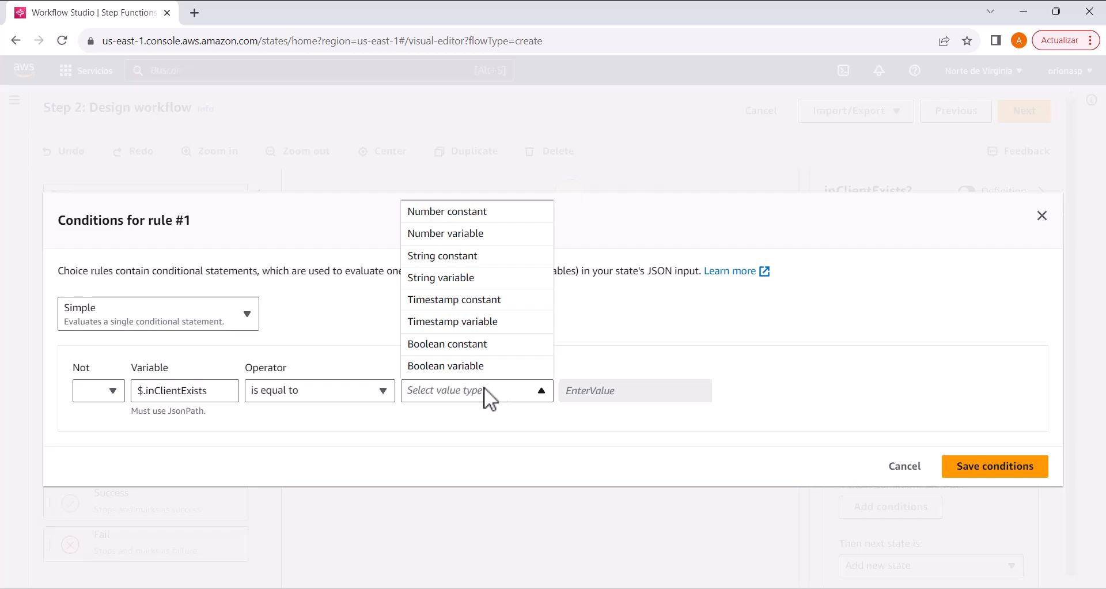
pyautogui.click(487, 344)
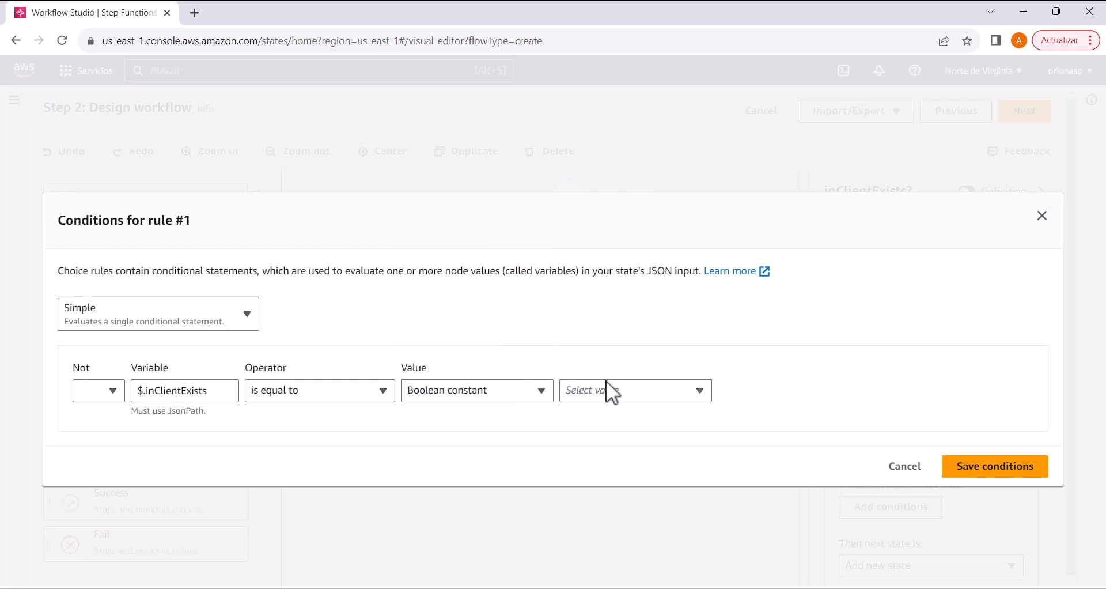
pyautogui.click(617, 391)
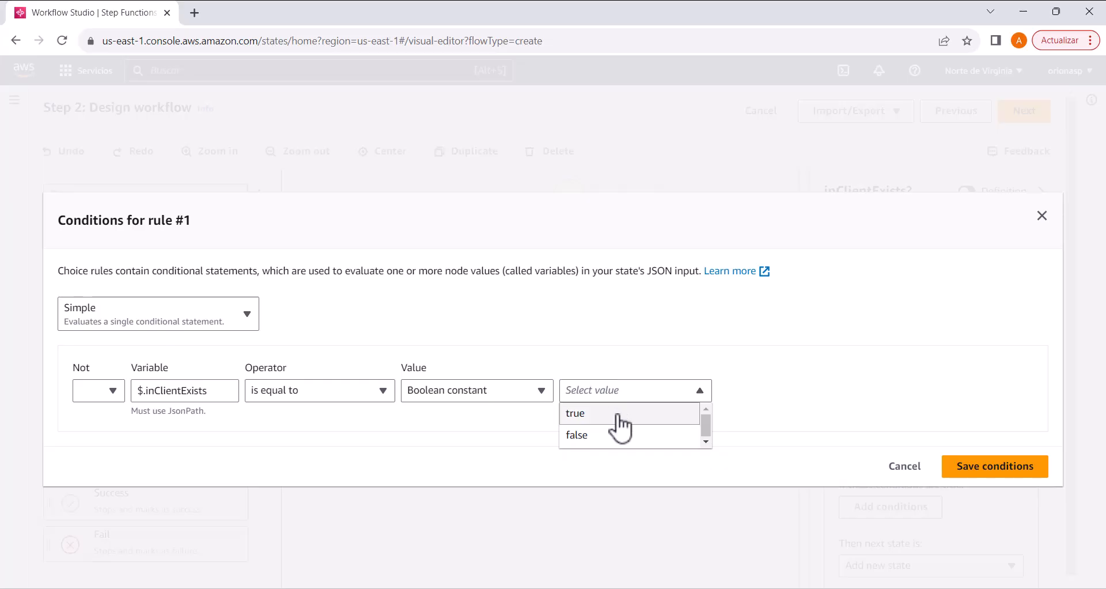
pyautogui.click(618, 416)
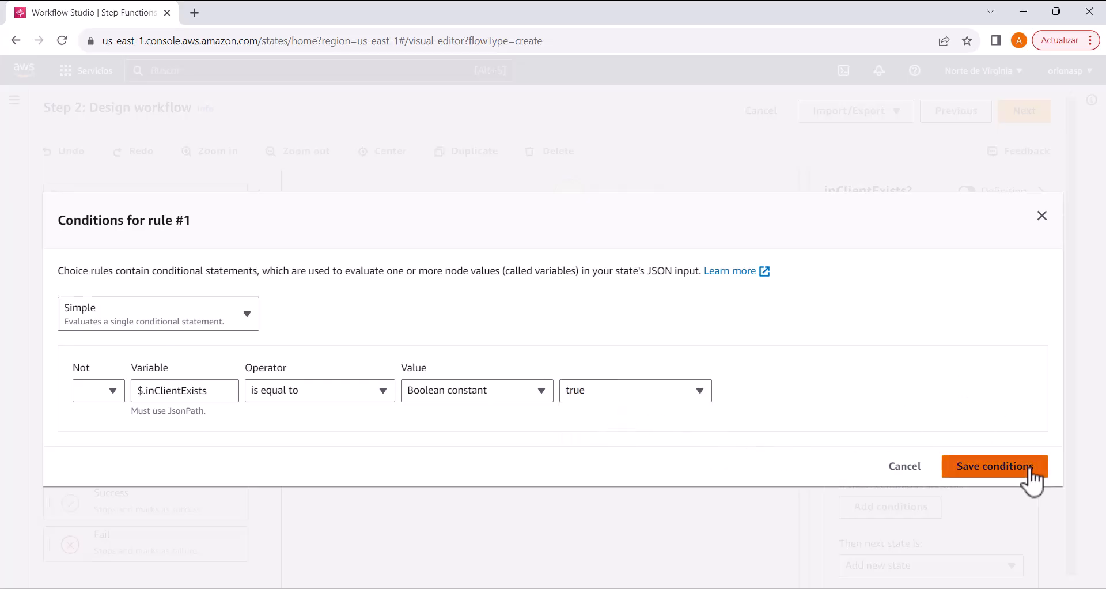
pyautogui.click(994, 466)
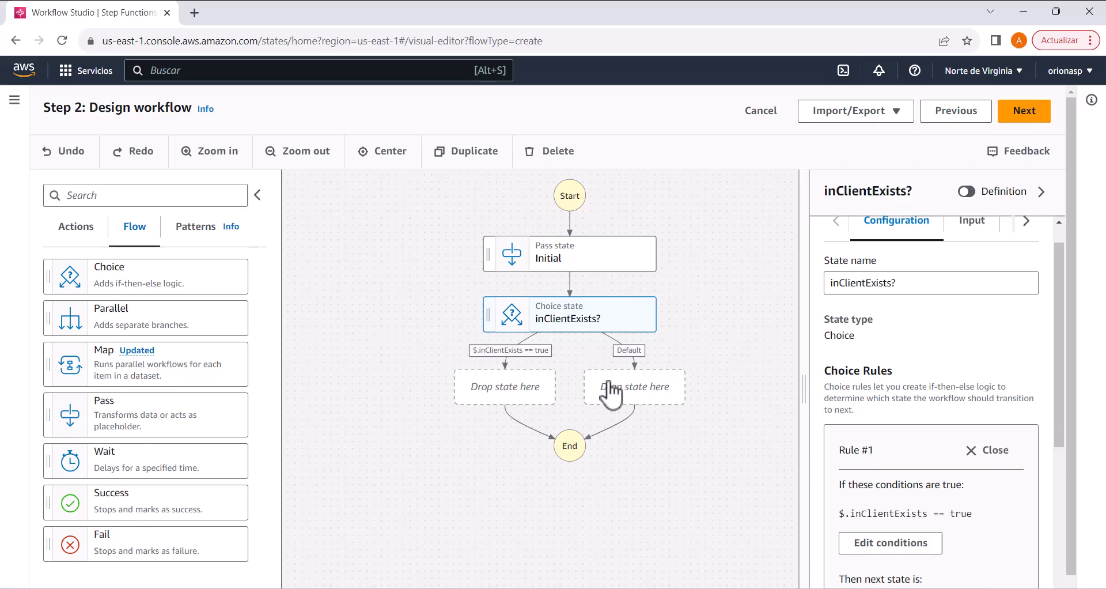
# Step: Review the settings of Rule #1 and add a second choice rule to the inClientExists? state
pyautogui.scroll(-1, 914, 408)
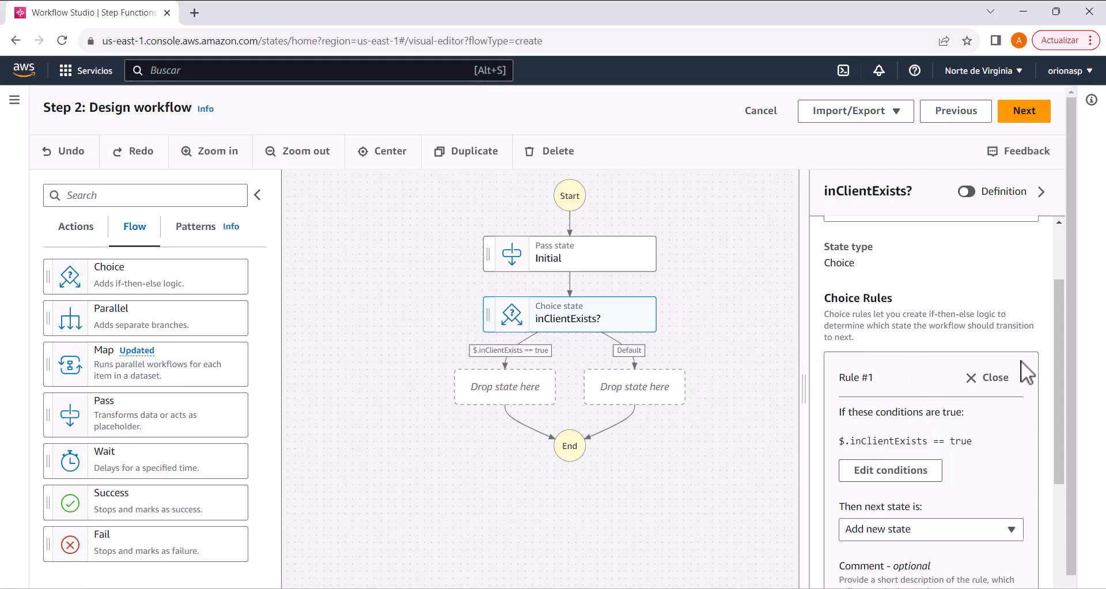
pyautogui.scroll(-3, 1021, 361)
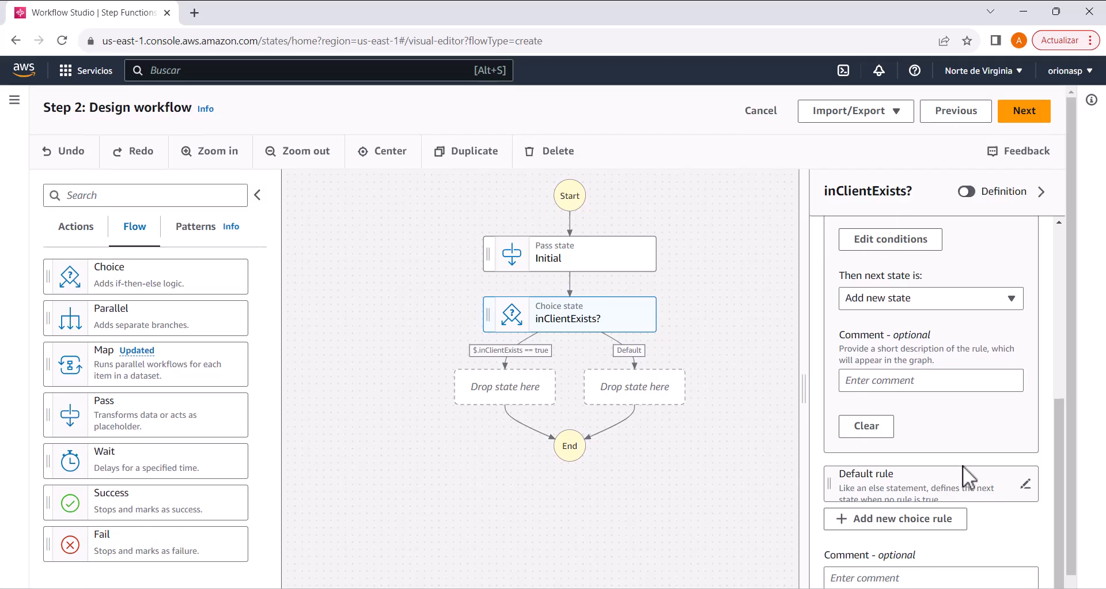
pyautogui.scroll(-1, 962, 465)
pyautogui.scroll(3, 962, 465)
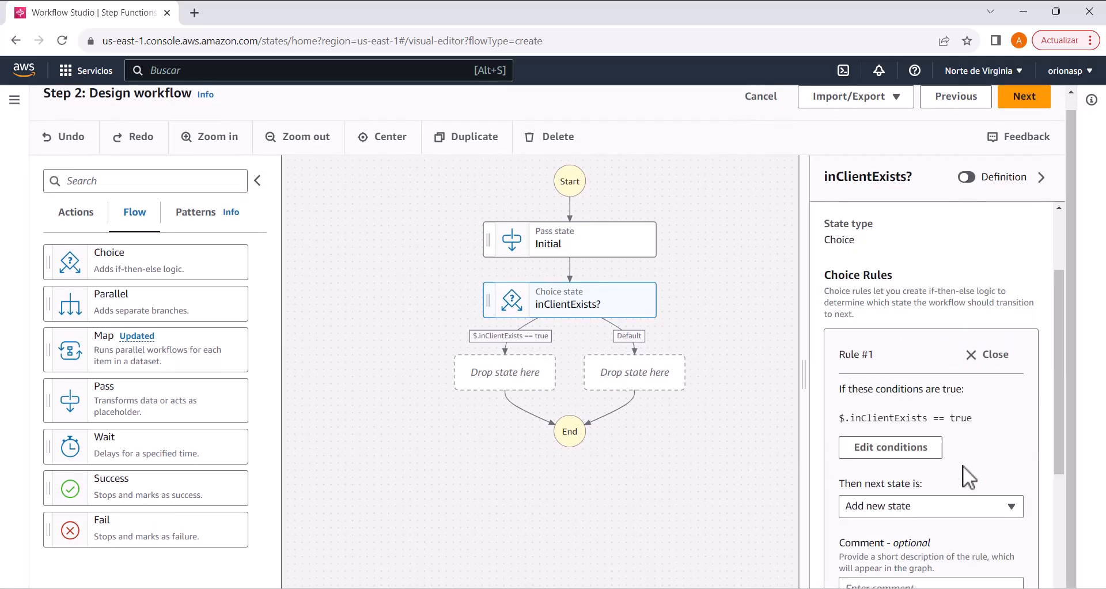
pyautogui.click(596, 309)
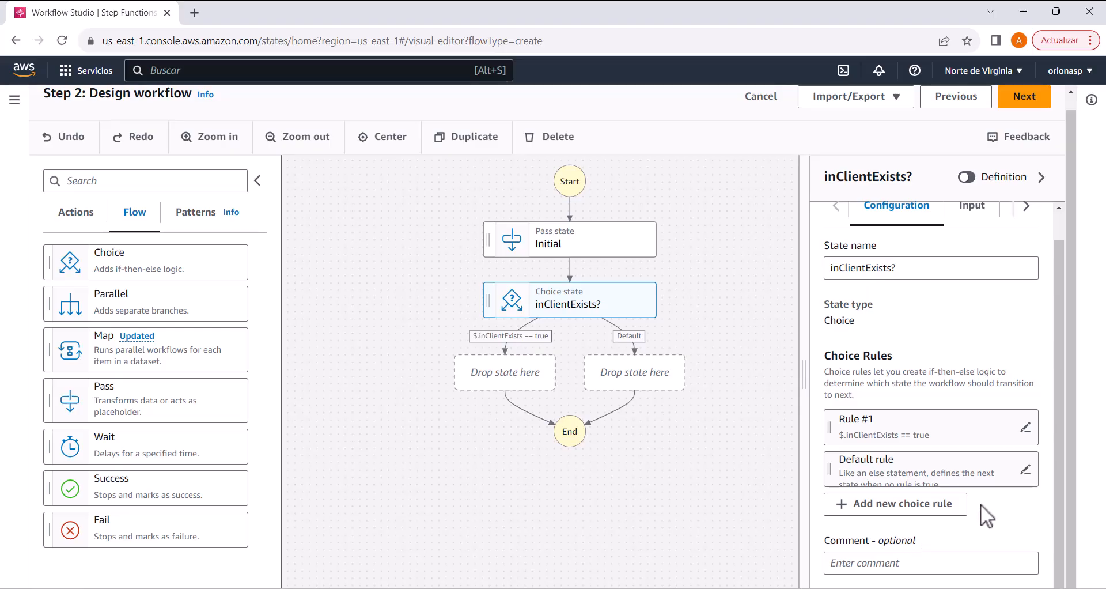
pyautogui.click(909, 504)
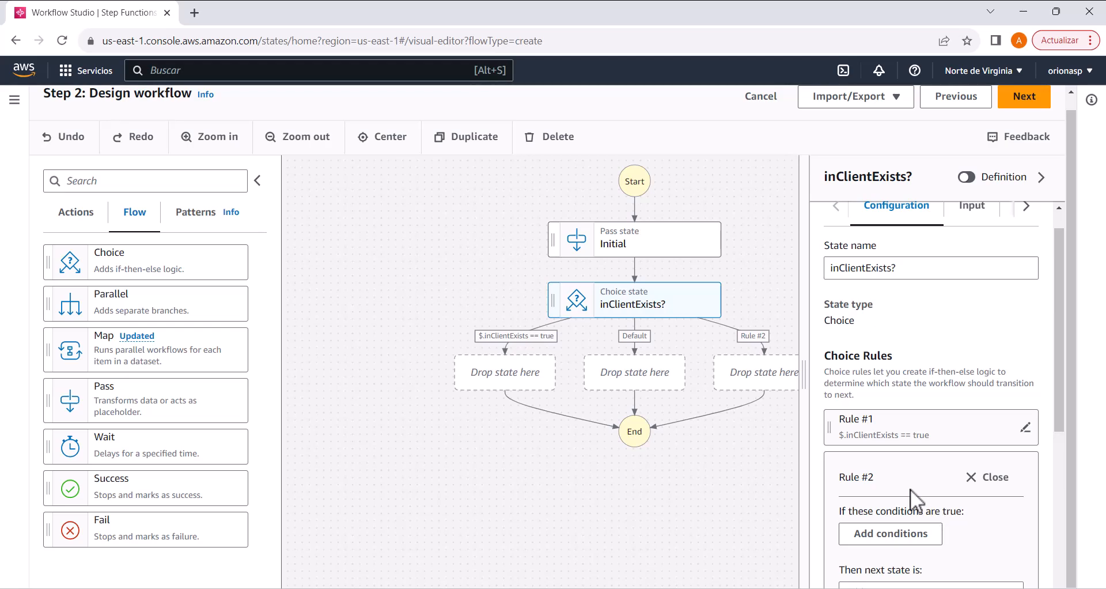
# Step: Set Rule #2 of inClientExists? to $.inClientExists "is equal to" the Boolean constant false and save the conditions
pyautogui.click(885, 546)
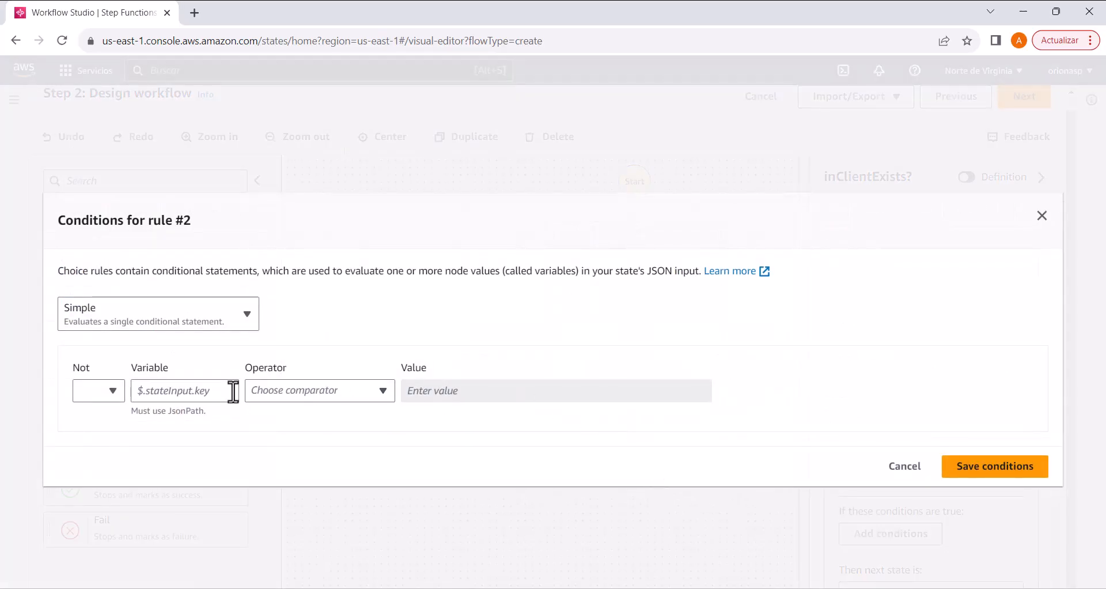
pyautogui.click(231, 391)
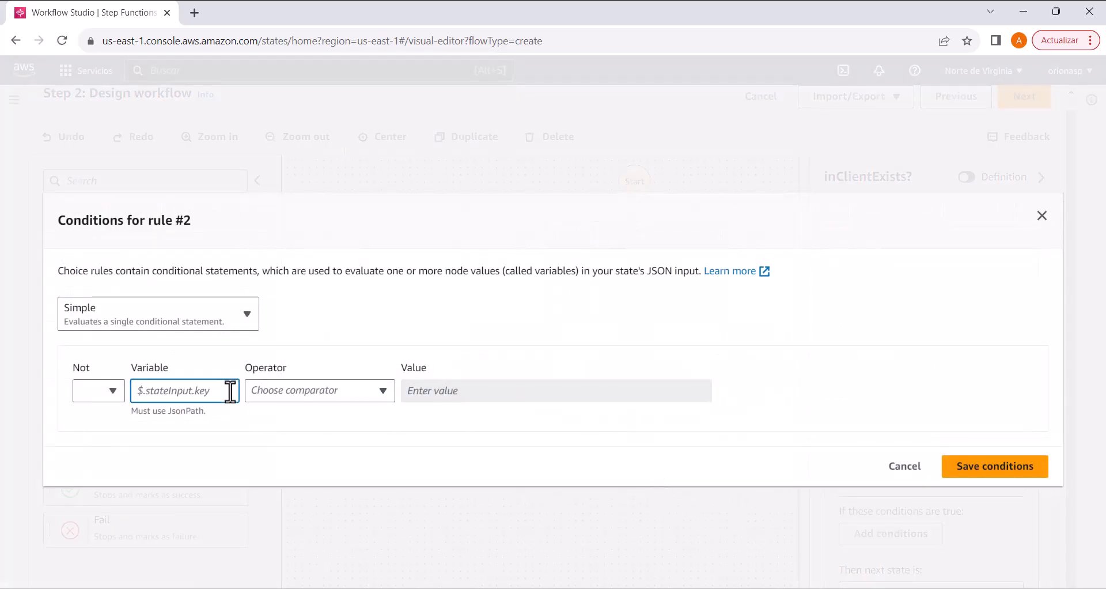
pyautogui.write('$.inClientExists')
pyautogui.click(320, 396)
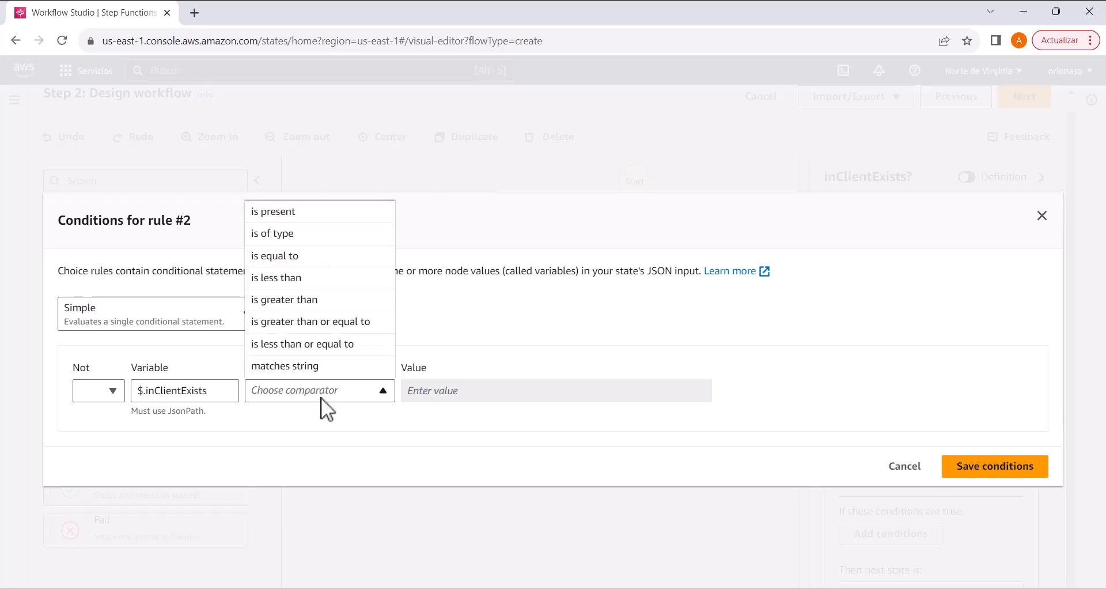
pyautogui.click(313, 257)
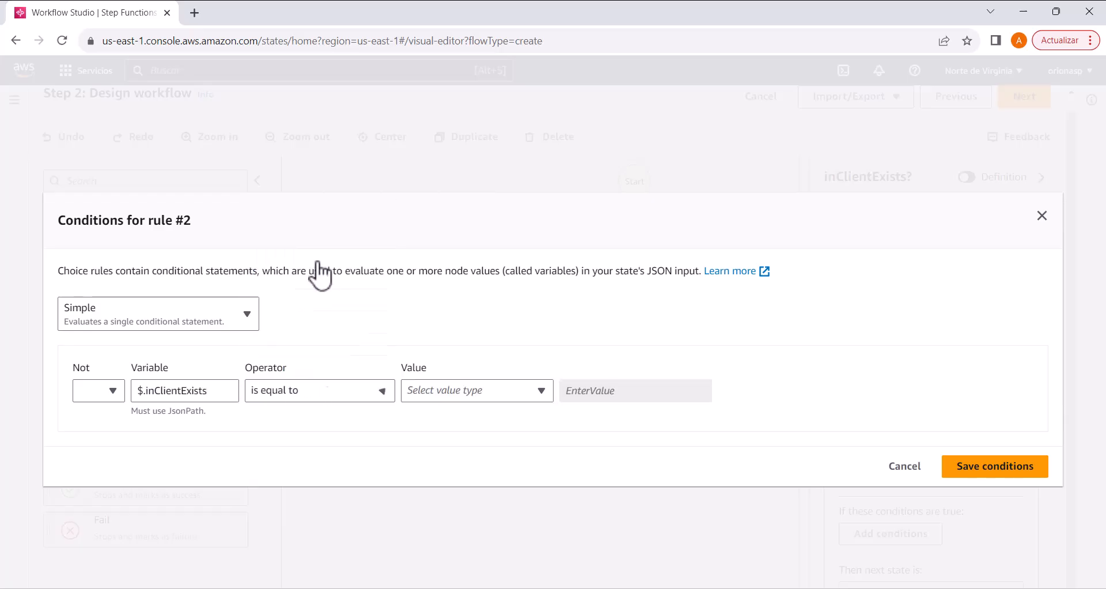
pyautogui.click(484, 389)
pyautogui.click(486, 344)
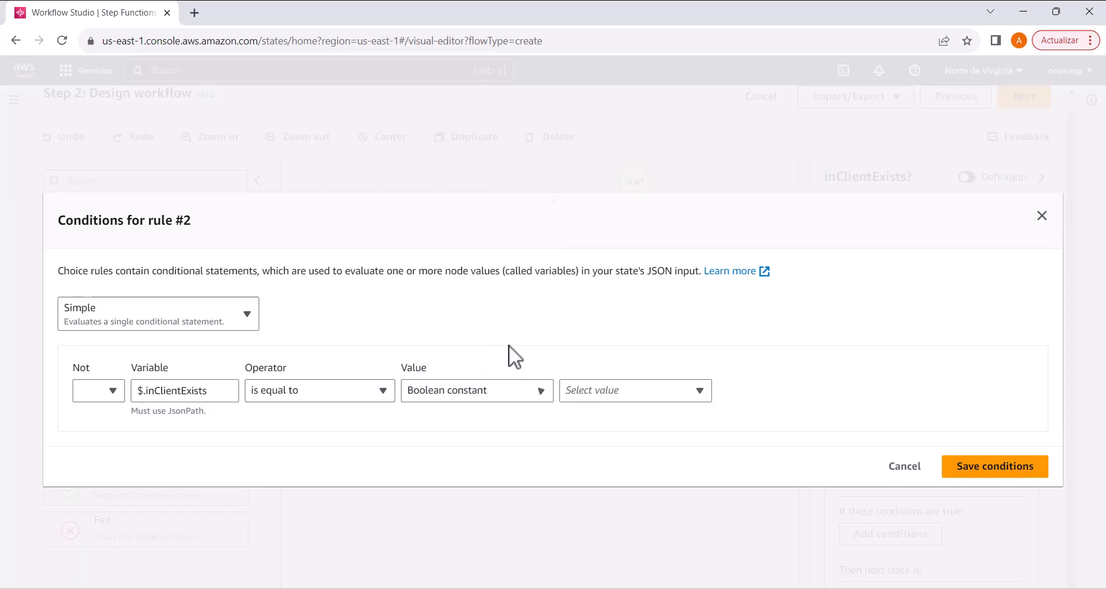
pyautogui.click(617, 389)
pyautogui.click(617, 436)
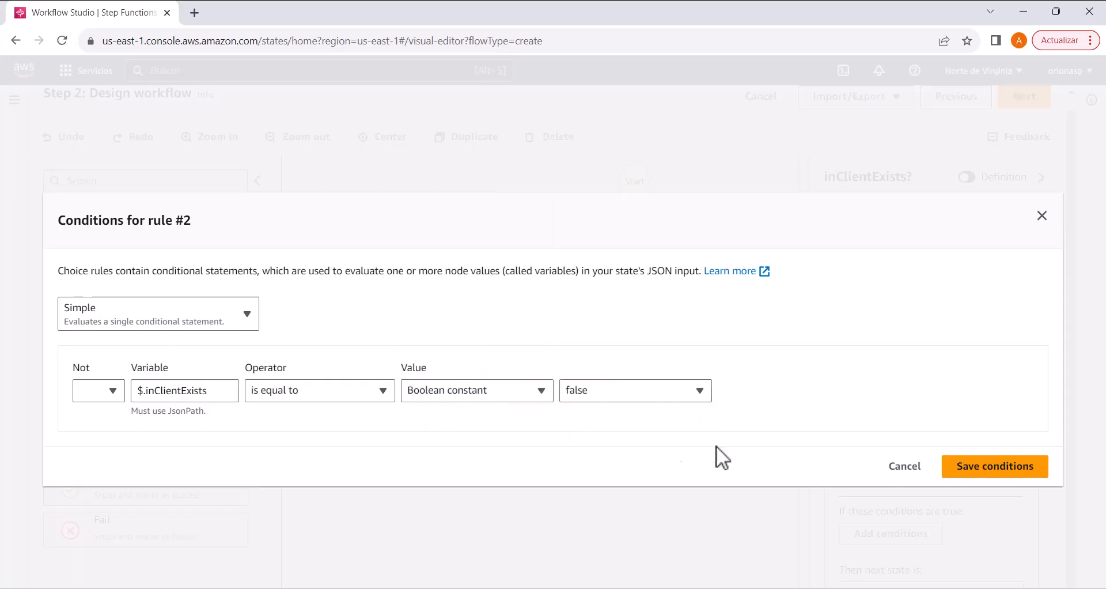
pyautogui.click(989, 471)
# Step: Add a Pass state on the $.inClientExists == true branch and name it "offerPromotion"
pyautogui.moveTo(746, 472); pyautogui.dragTo(666, 472)
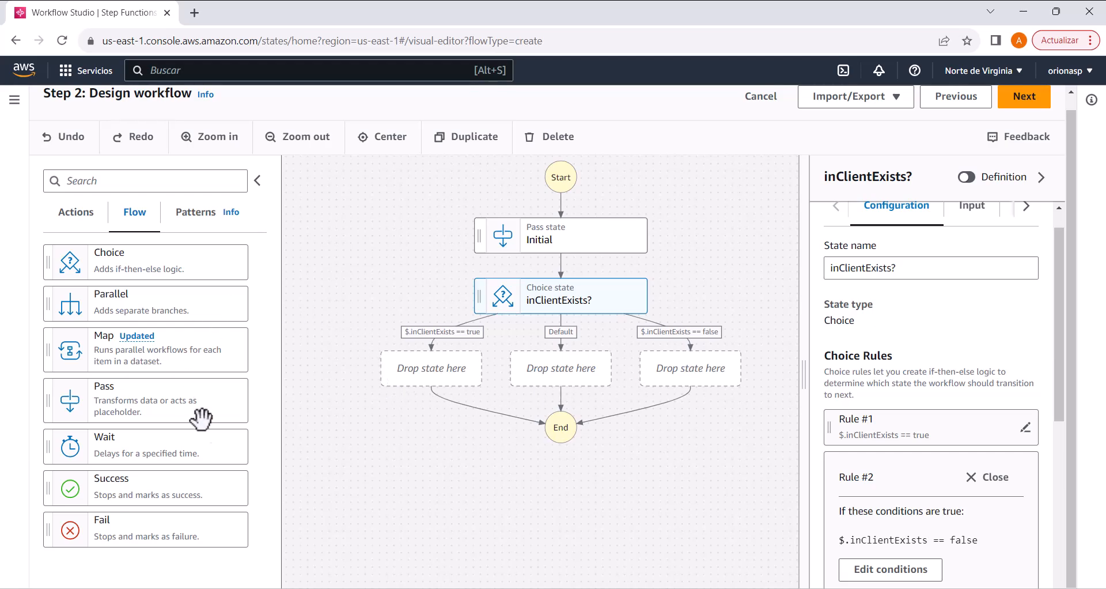
pyautogui.scroll(1, 224, 326)
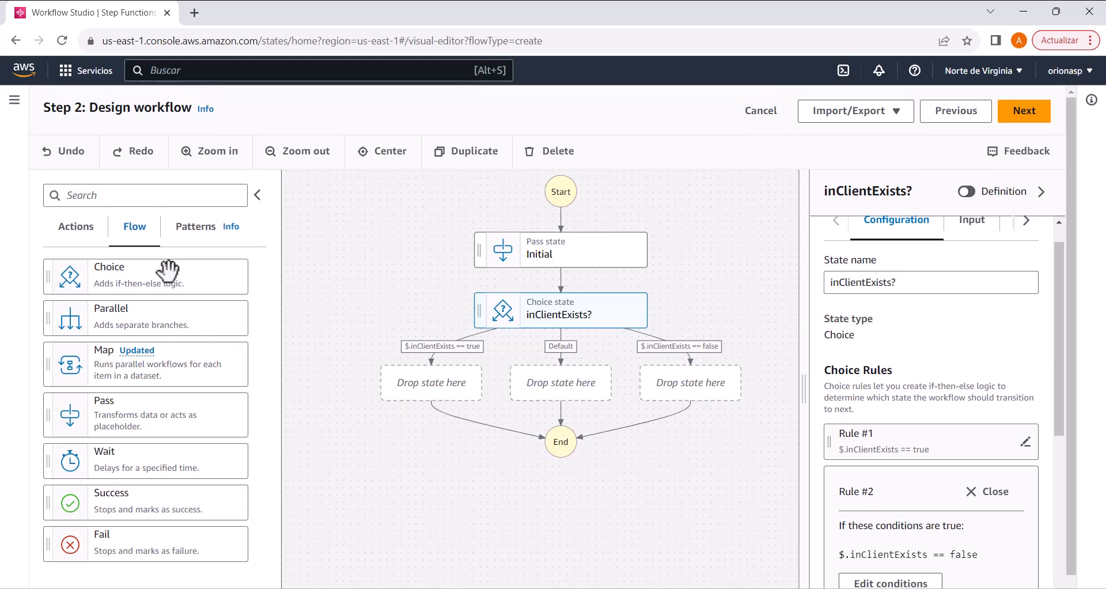
pyautogui.moveTo(133, 424); pyautogui.dragTo(394, 400)
pyautogui.doubleClick(845, 314)
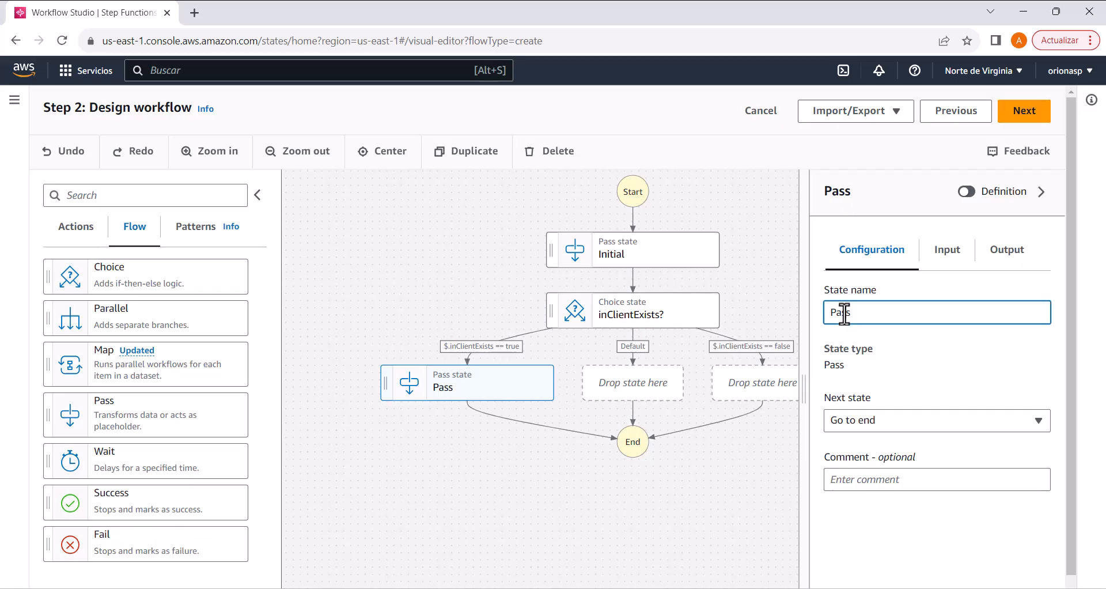
pyautogui.write('offerPromotion')
pyautogui.click(764, 431)
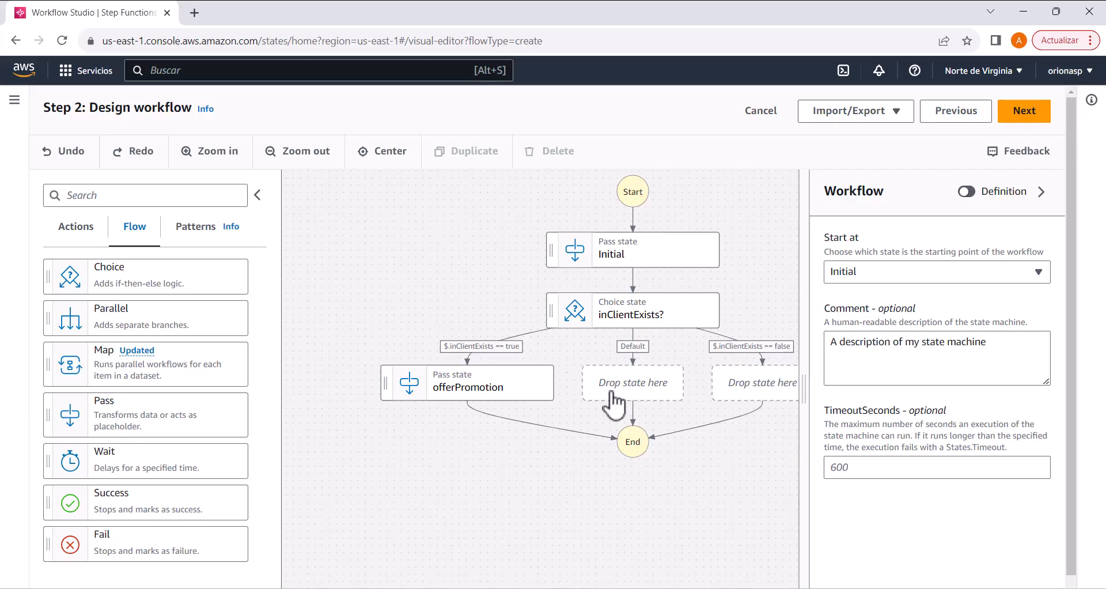
# Step: Add a Pass state on the Default branch of inClientExists? and name it "Default"
pyautogui.moveTo(115, 420); pyautogui.dragTo(619, 393)
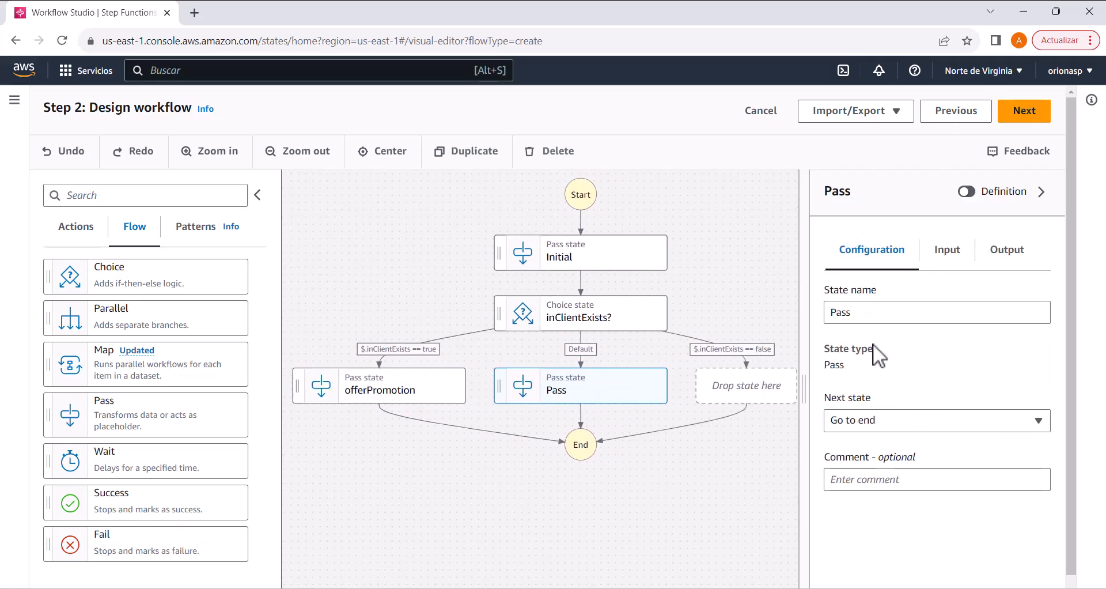
pyautogui.doubleClick(842, 315)
pyautogui.write('Default')
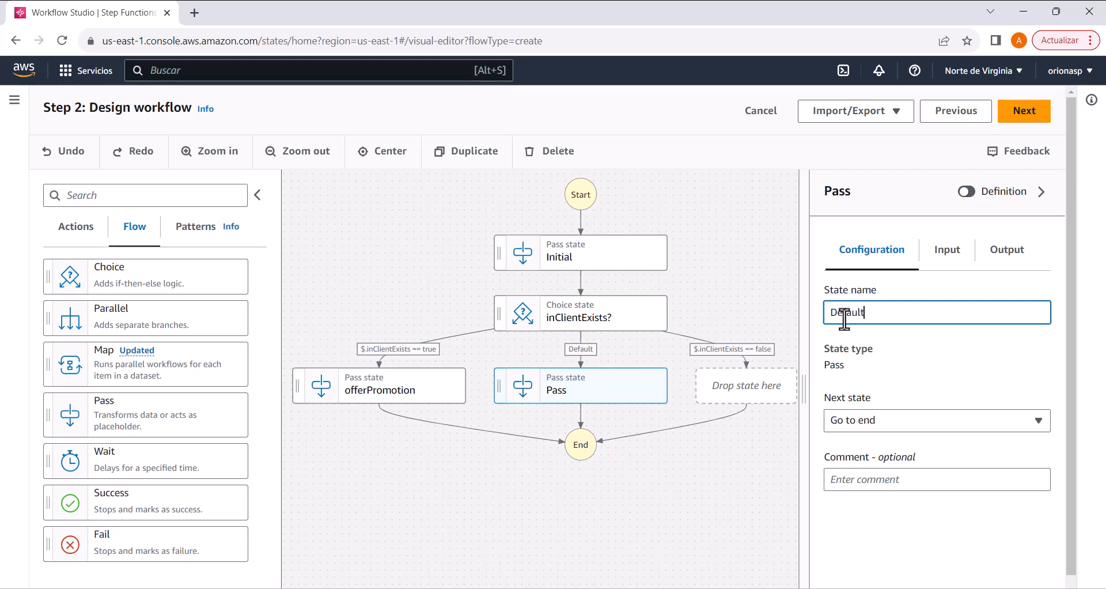
pyautogui.click(922, 347)
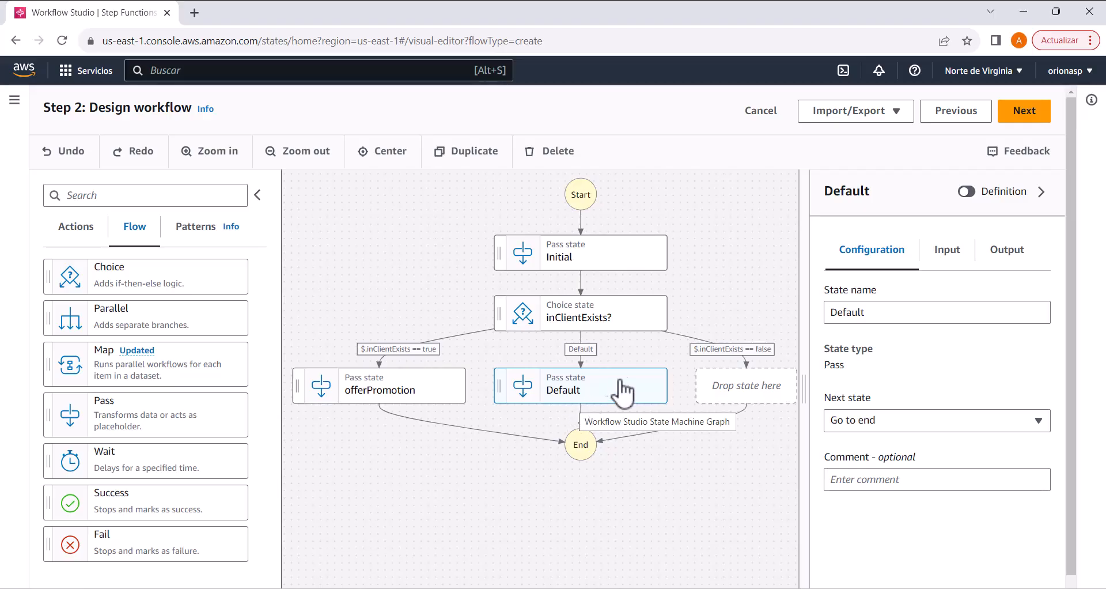
# Step: Add a Pass state on the $.inClientExists == false branch and name it "reviewCredentials"
pyautogui.moveTo(129, 418); pyautogui.dragTo(714, 412)
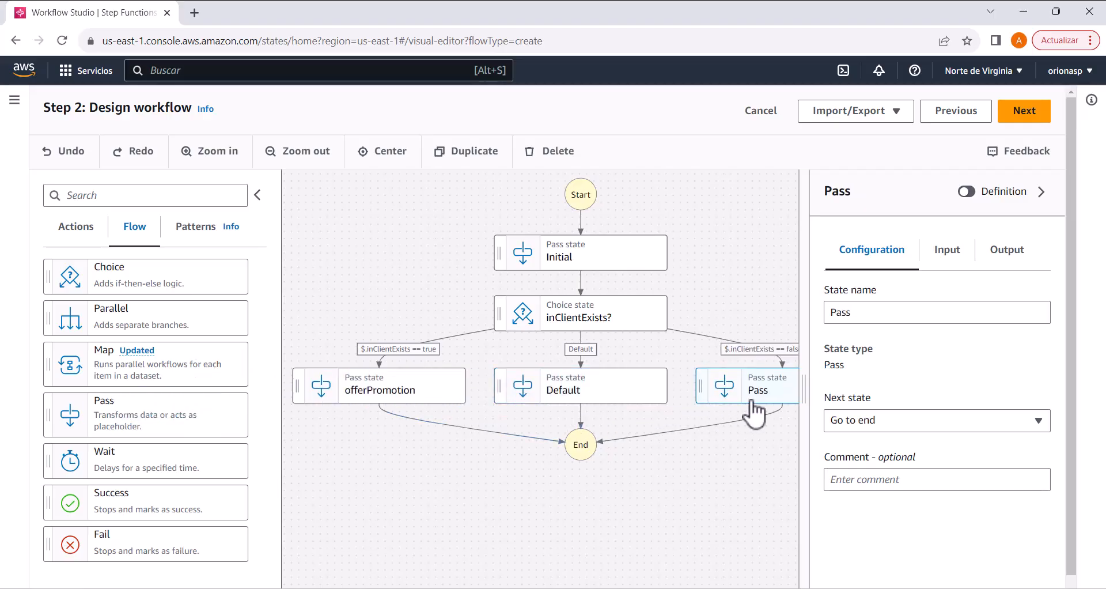
pyautogui.moveTo(696, 471); pyautogui.dragTo(586, 450)
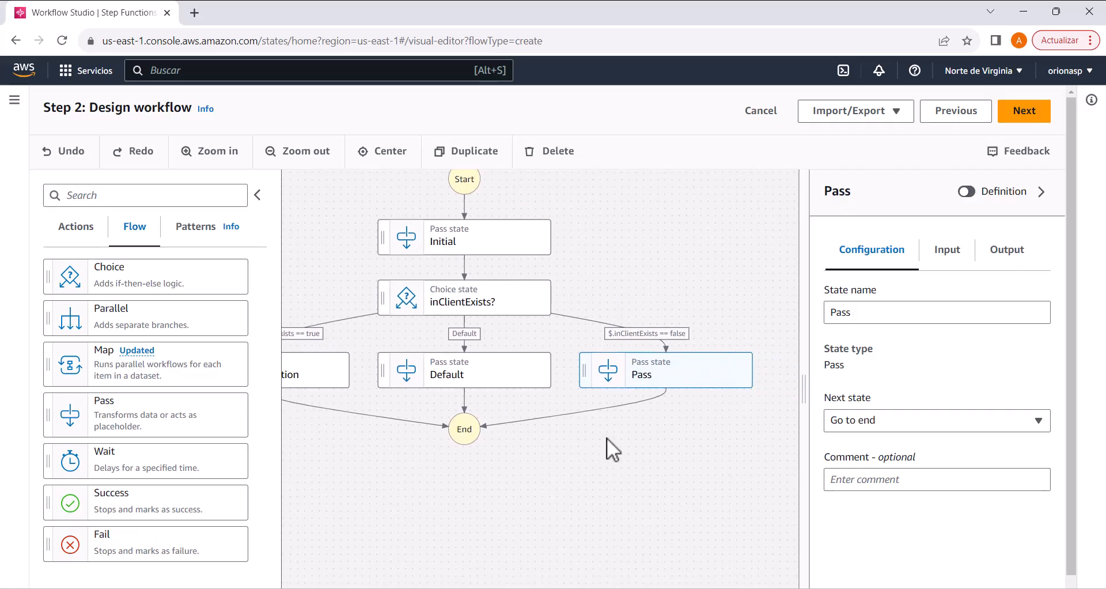
pyautogui.click(838, 315)
pyautogui.doubleClick(838, 317)
pyautogui.write('revie')
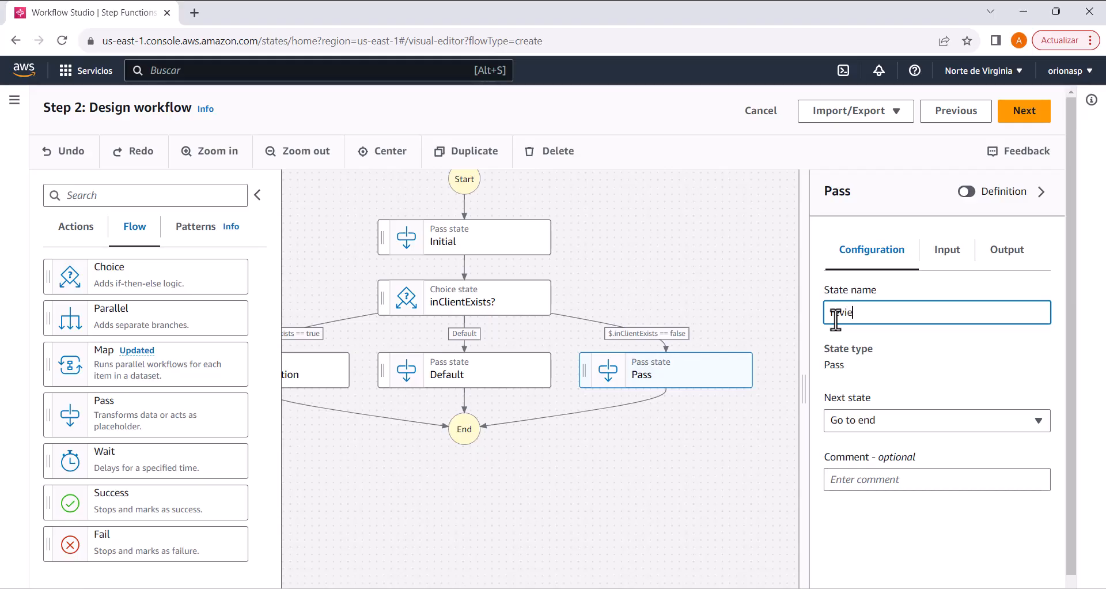
pyautogui.write('wCredentials')
pyautogui.press('Return')
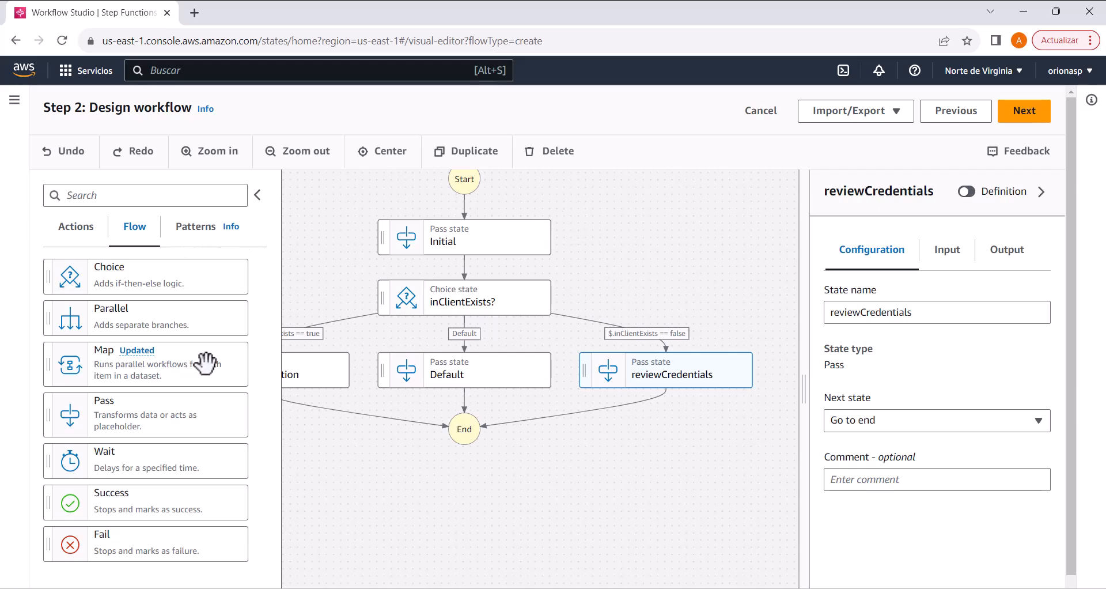
# Step: Add a Choice state after reviewCredentials and name it "isGoodPayer?"
pyautogui.moveTo(139, 278); pyautogui.dragTo(645, 413)
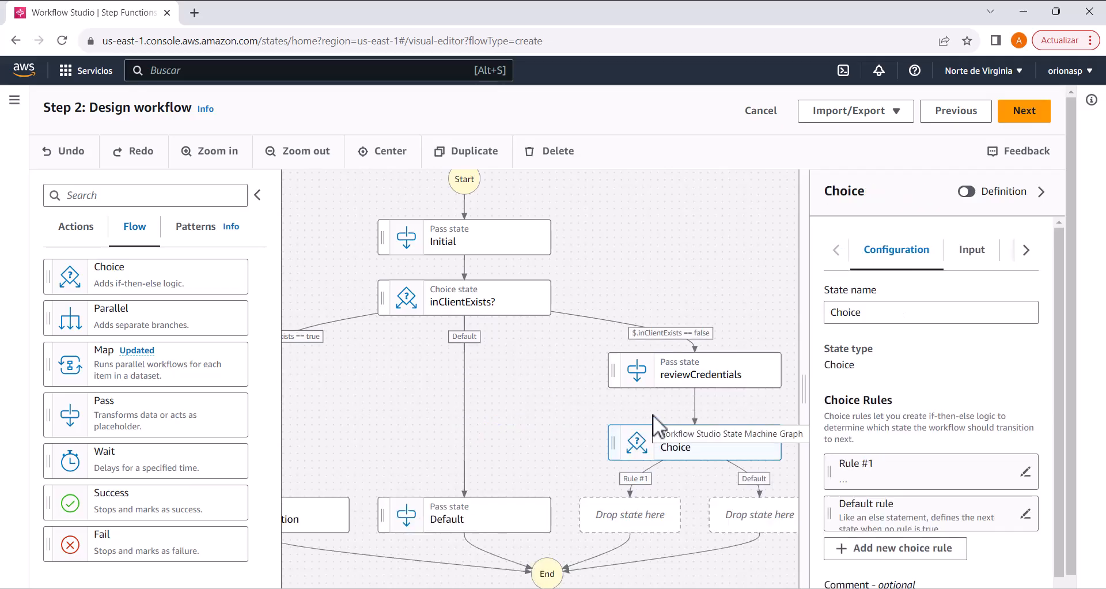
pyautogui.moveTo(680, 466); pyautogui.dragTo(631, 372)
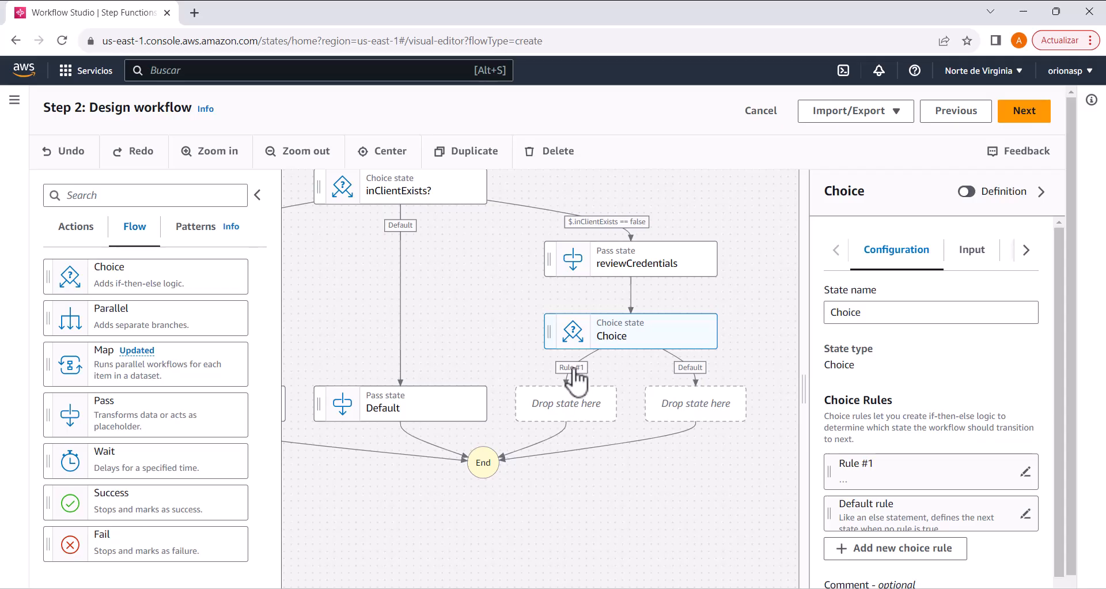
pyautogui.scroll(-1, 920, 406)
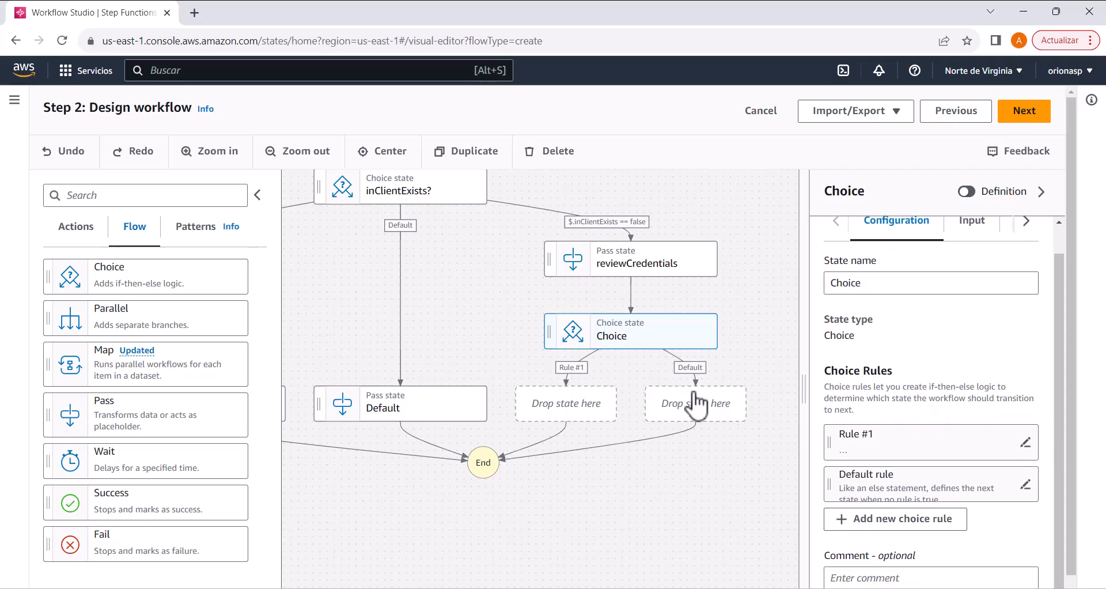
pyautogui.click(854, 283)
pyautogui.doubleClick(854, 283)
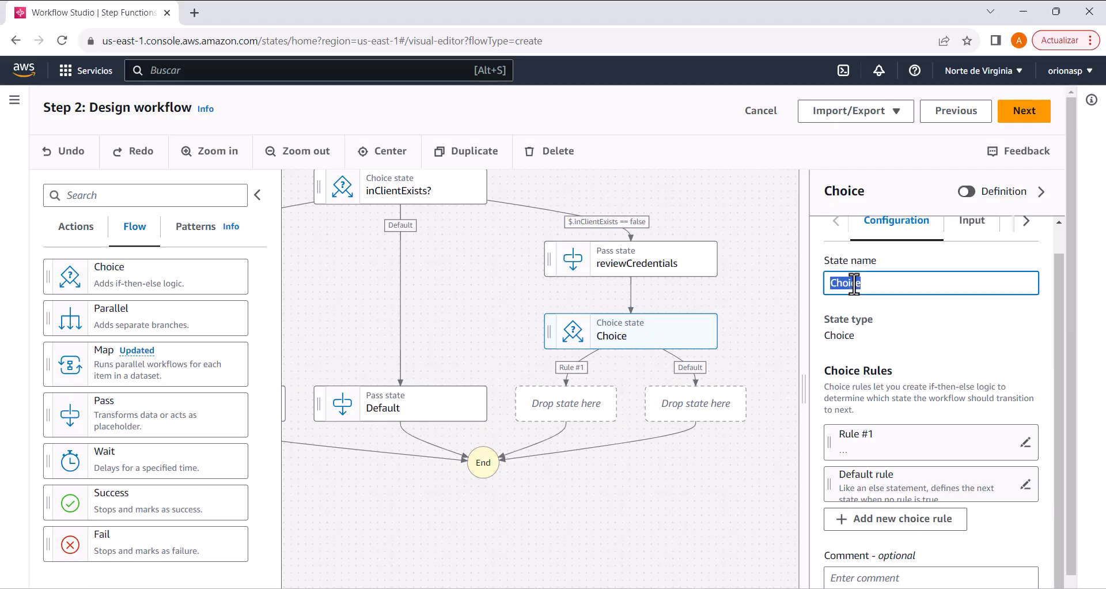
pyautogui.write('isGoodPayer?')
pyautogui.moveTo(888, 285); pyautogui.dragTo(820, 282)
pyautogui.click(914, 289)
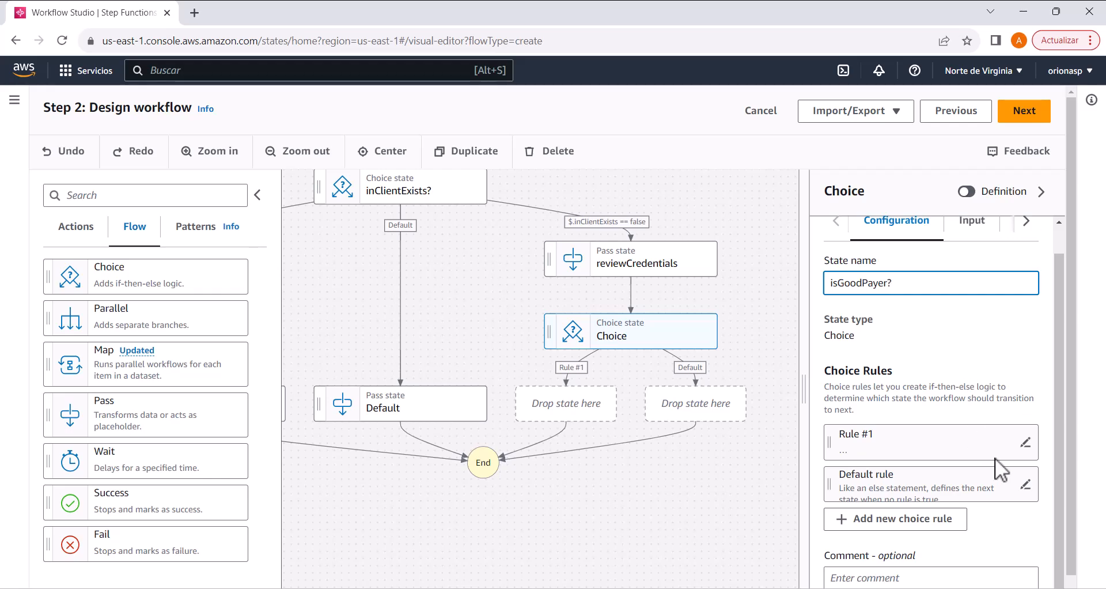
pyautogui.click(1025, 445)
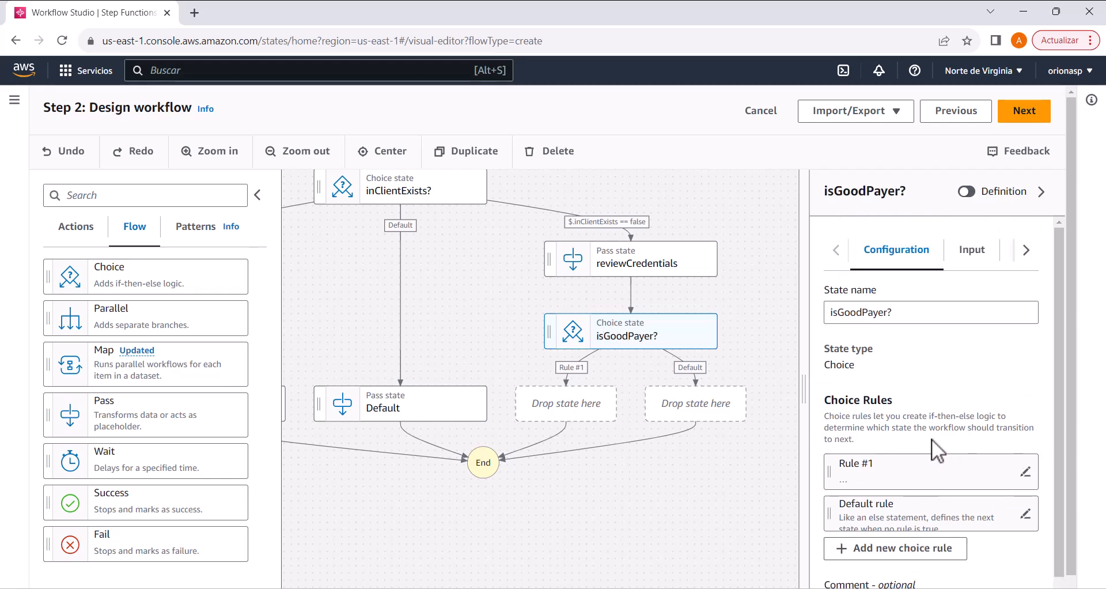
# Step: Open the conditions of Rule #1 in the isGoodPayer? state and set the variable to $.isGoodPayer
pyautogui.scroll(-1, 938, 436)
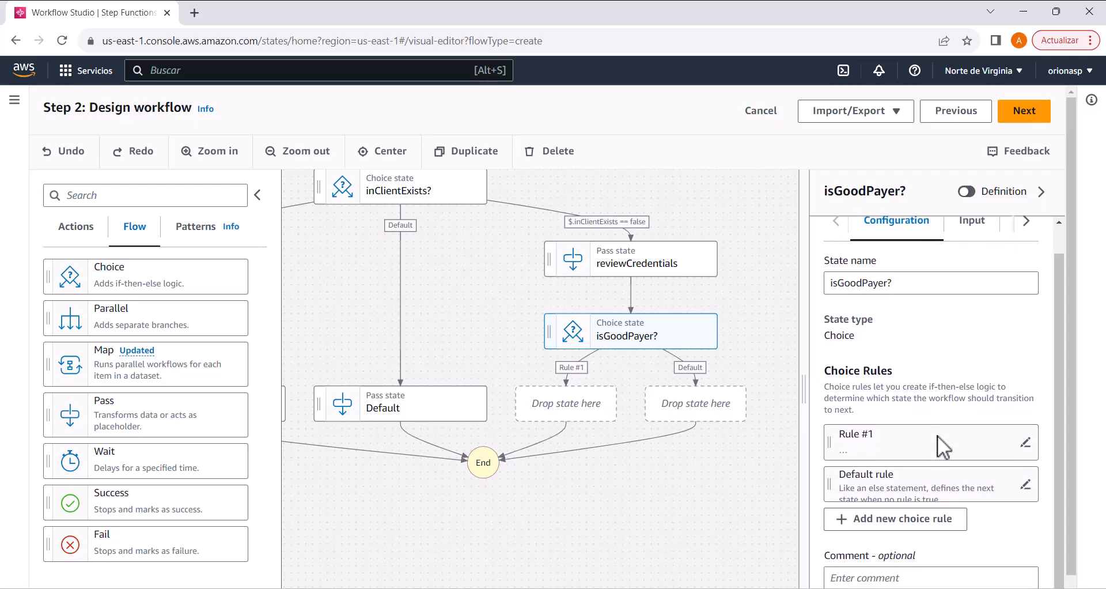
pyautogui.click(1027, 443)
pyautogui.click(905, 510)
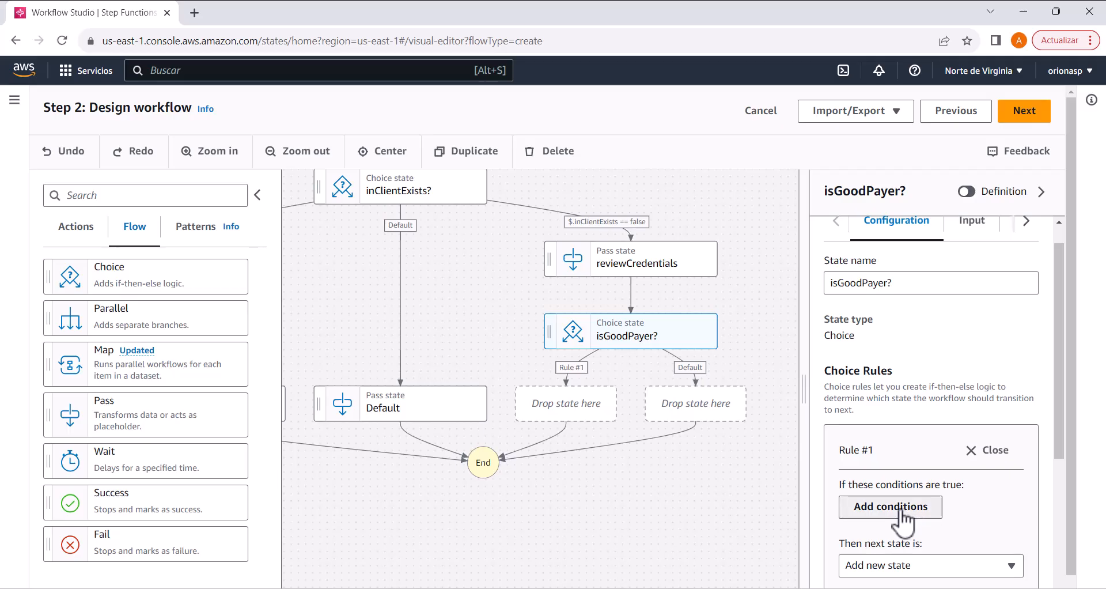
pyautogui.click(143, 391)
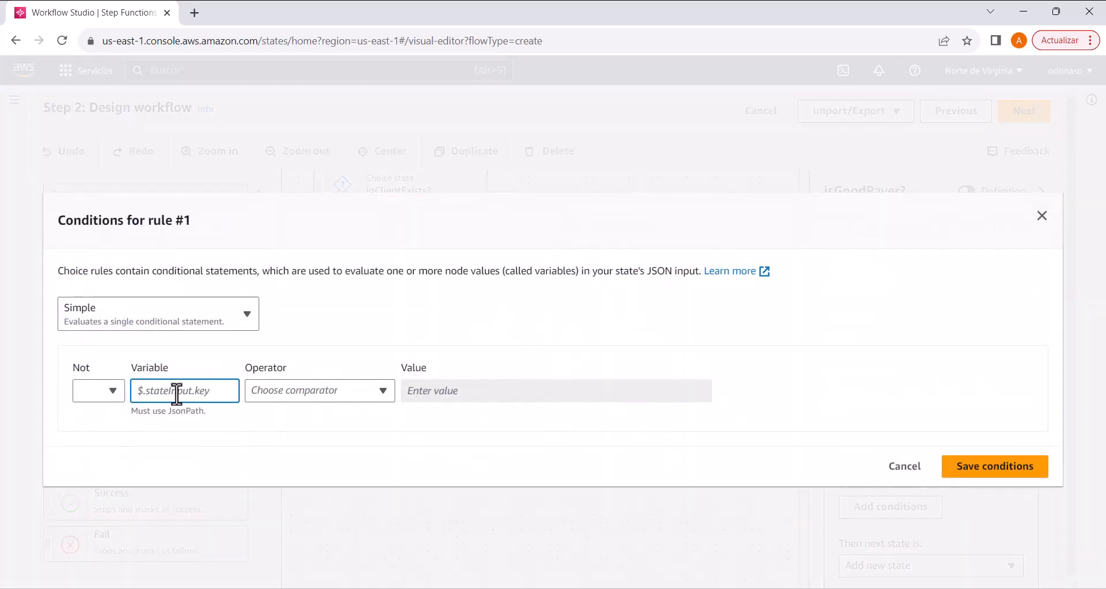
pyautogui.write('$.isGoodPayer')
# Step: Make Rule #1 of isGoodPayer? "is equal to" the Boolean constant true and save the conditions
pyautogui.click(296, 395)
pyautogui.click(318, 257)
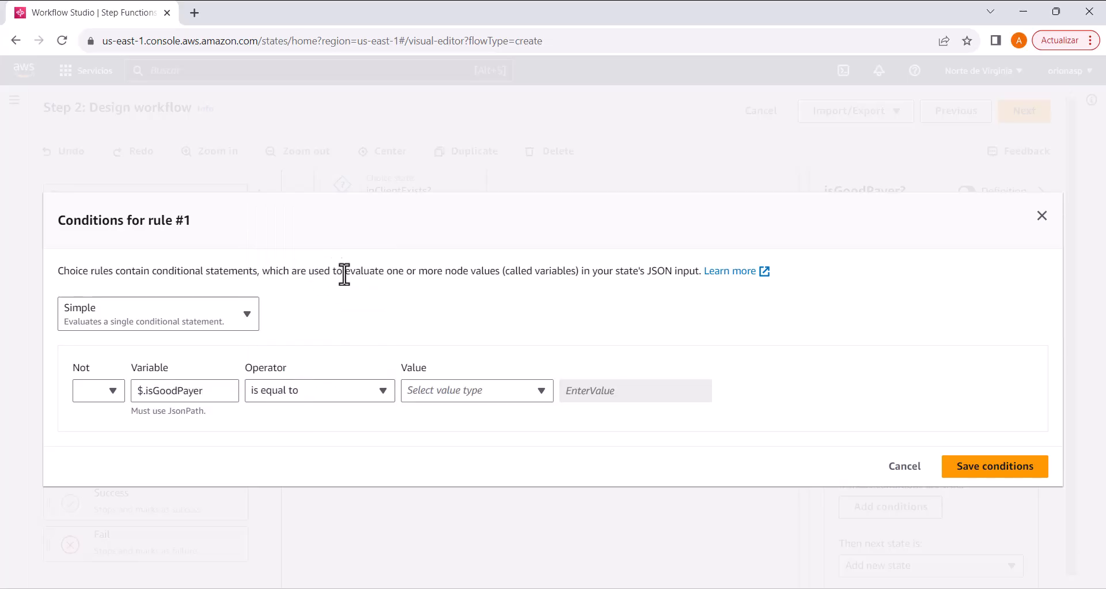
pyautogui.click(499, 390)
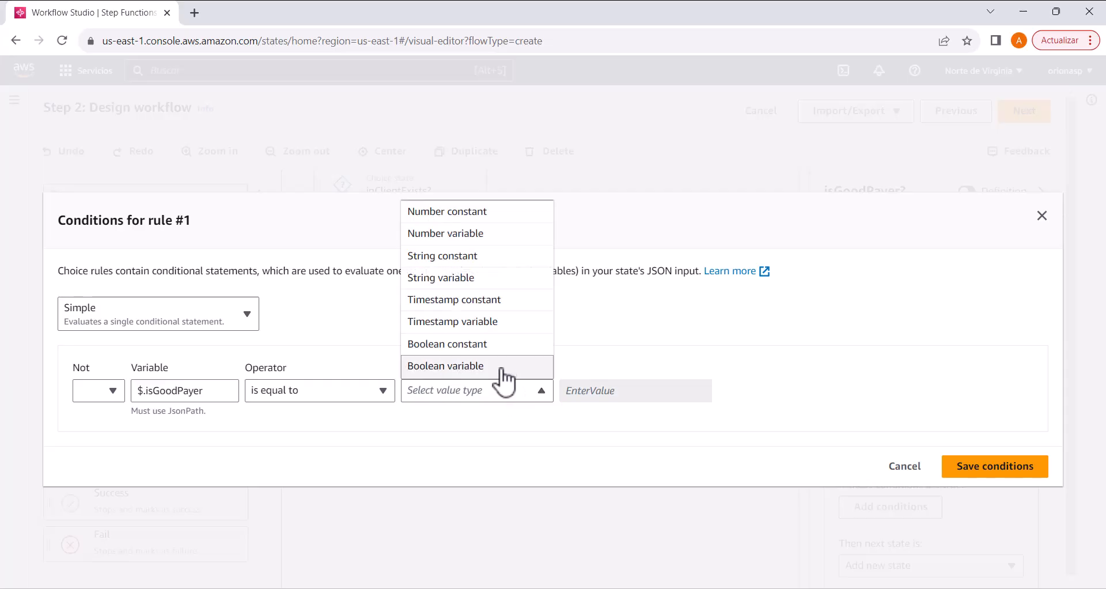
pyautogui.click(506, 345)
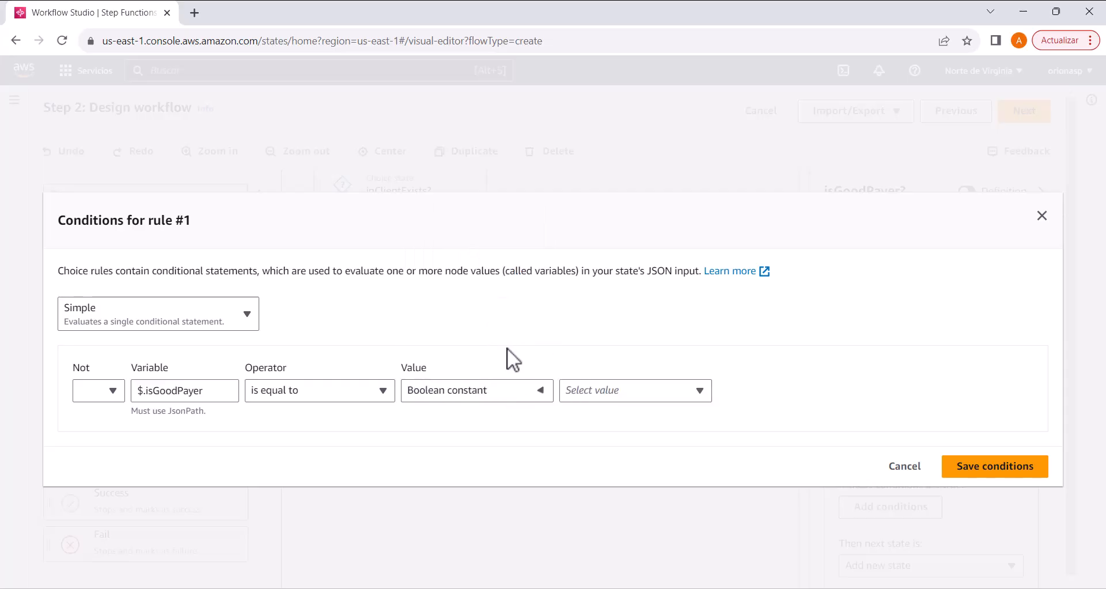
pyautogui.click(645, 389)
pyautogui.click(647, 413)
pyautogui.click(997, 470)
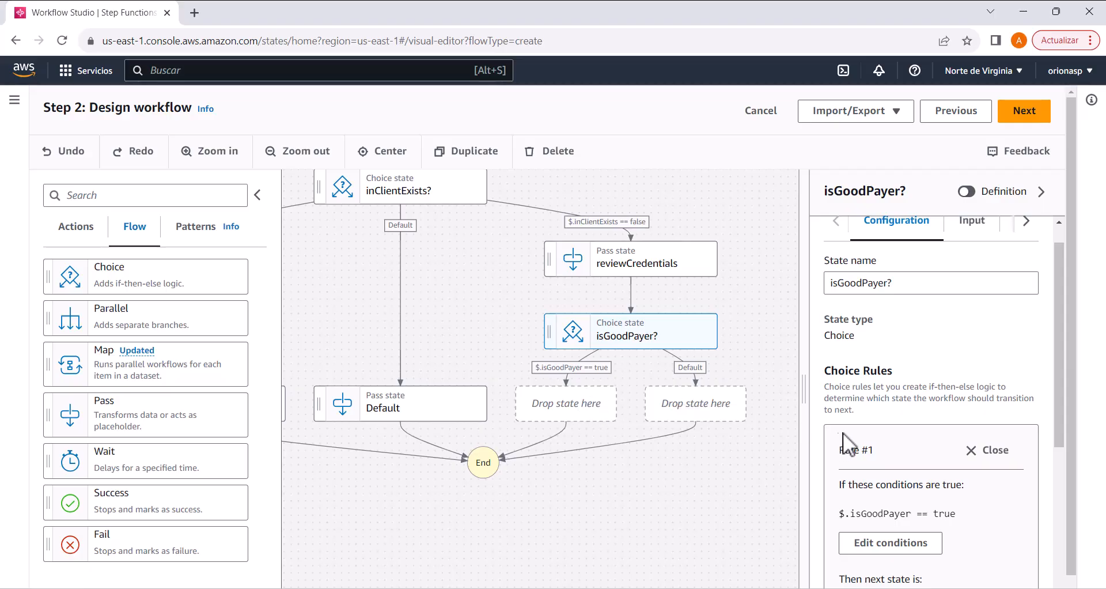
# Step: Add a second choice rule to the isGoodPayer? state
pyautogui.scroll(-4, 972, 365)
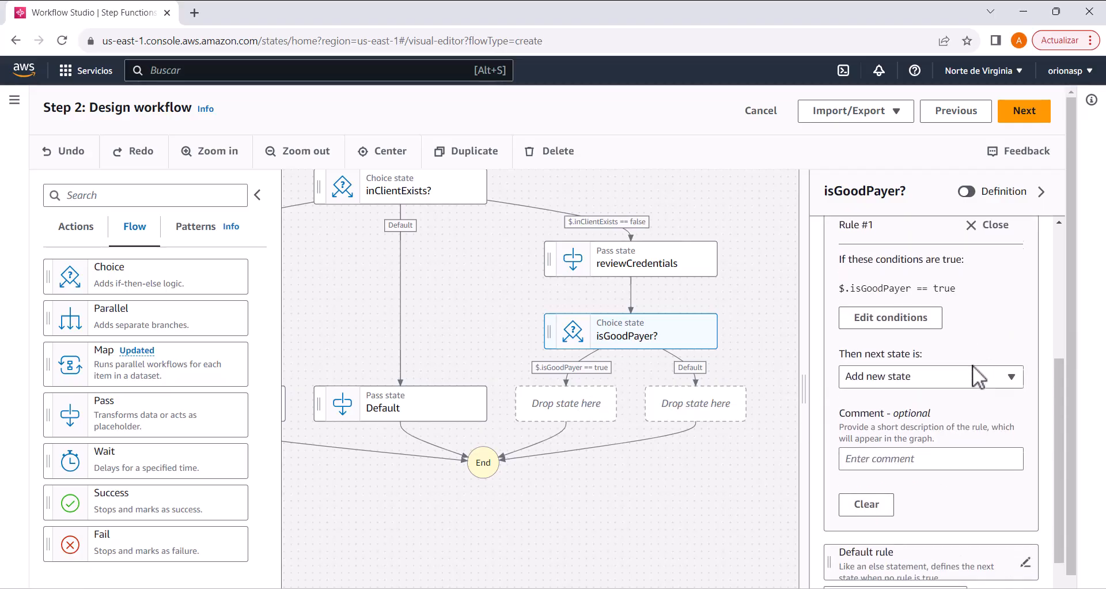
pyautogui.scroll(-2, 973, 365)
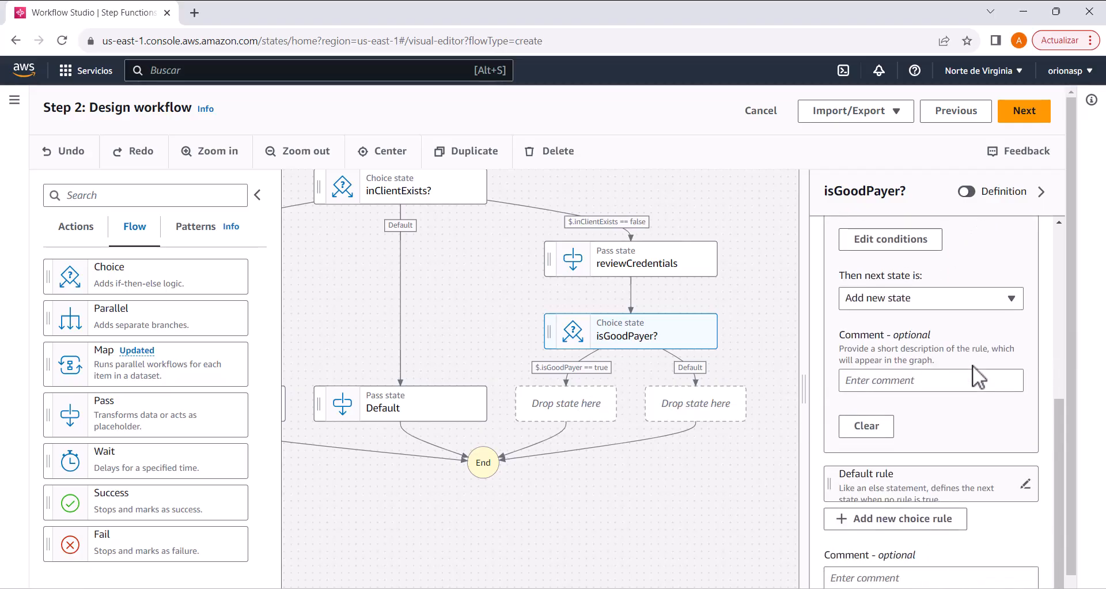
pyautogui.click(902, 519)
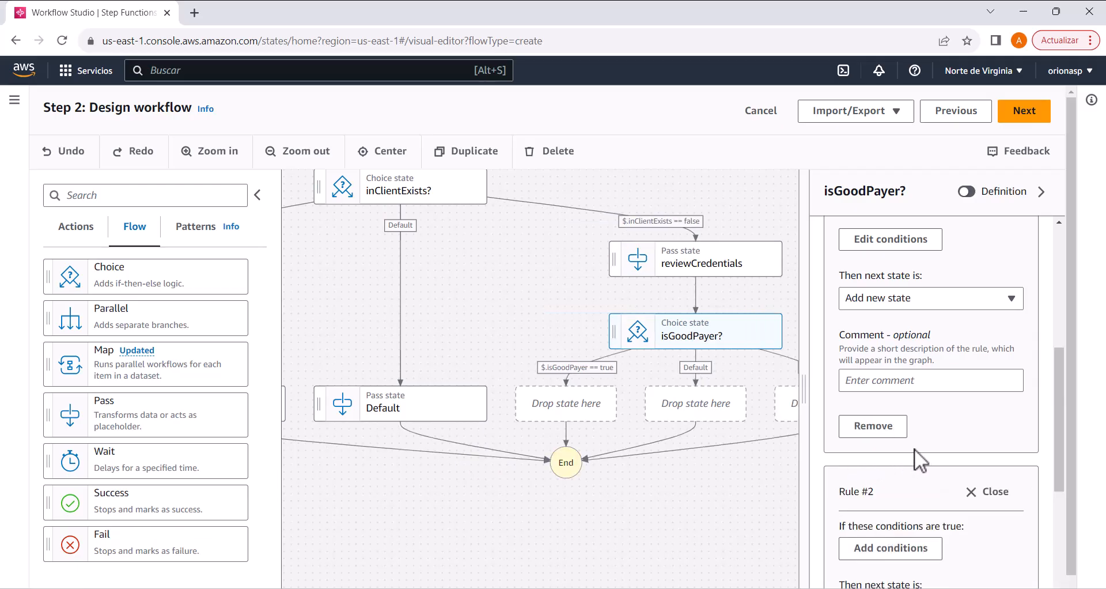
# Step: Open the conditions of Rule #2 in the isGoodPayer? state and set the variable to $.isGoodPayer with the operator "is equal to"
pyautogui.scroll(-1, 928, 452)
pyautogui.click(914, 482)
pyautogui.click(157, 391)
pyautogui.write('$.isGoodPayer')
pyautogui.click(360, 391)
pyautogui.click(314, 257)
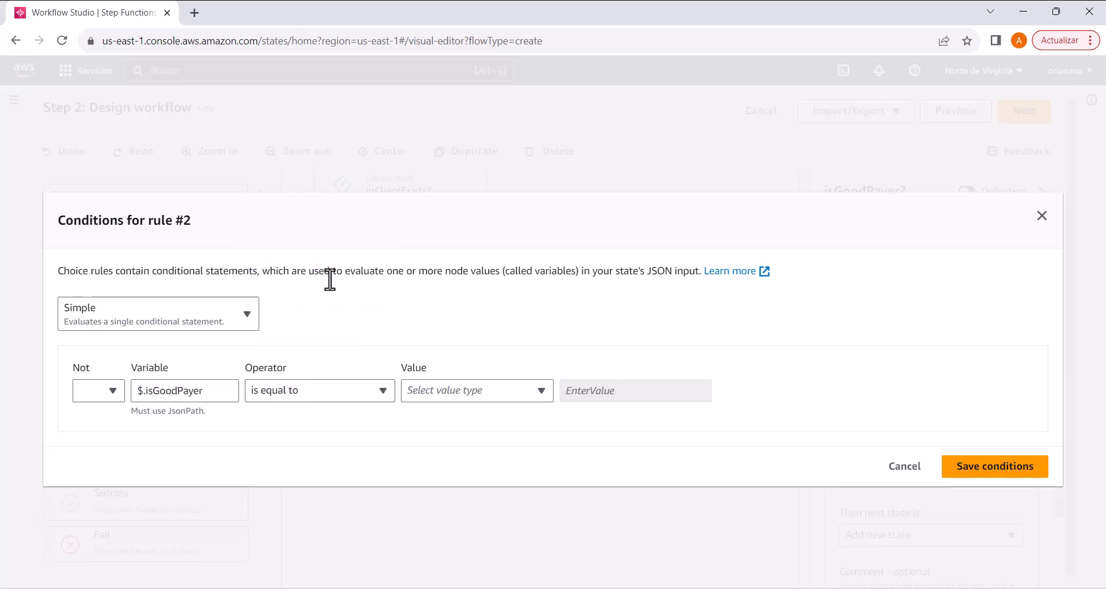
# Step: Compare Rule #2 of isGoodPayer? with the Boolean constant false and save the conditions
pyautogui.click(453, 390)
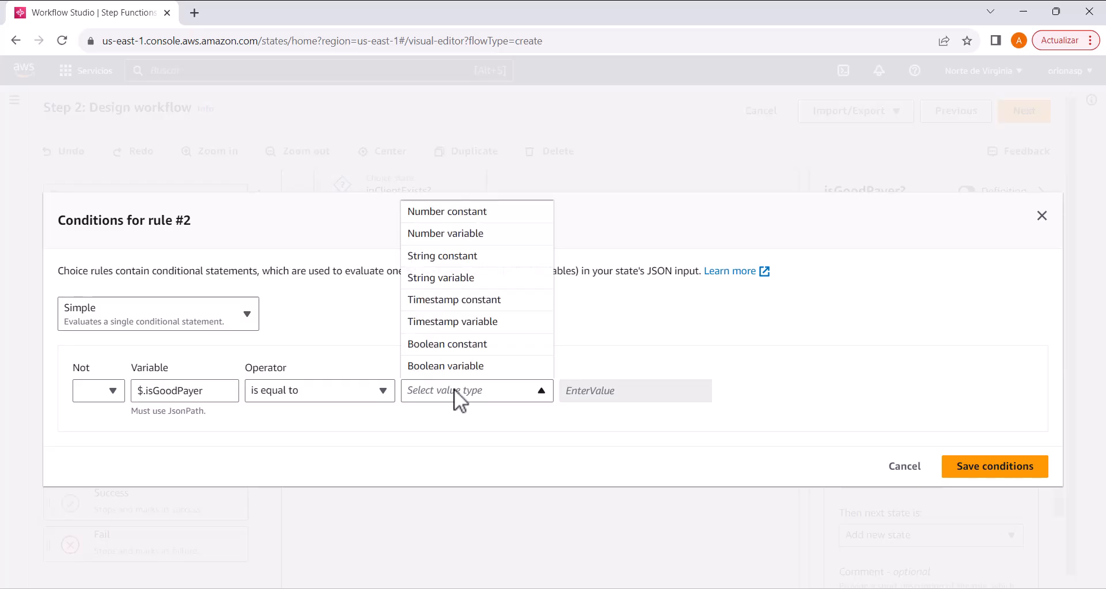
pyautogui.click(461, 344)
pyautogui.click(609, 388)
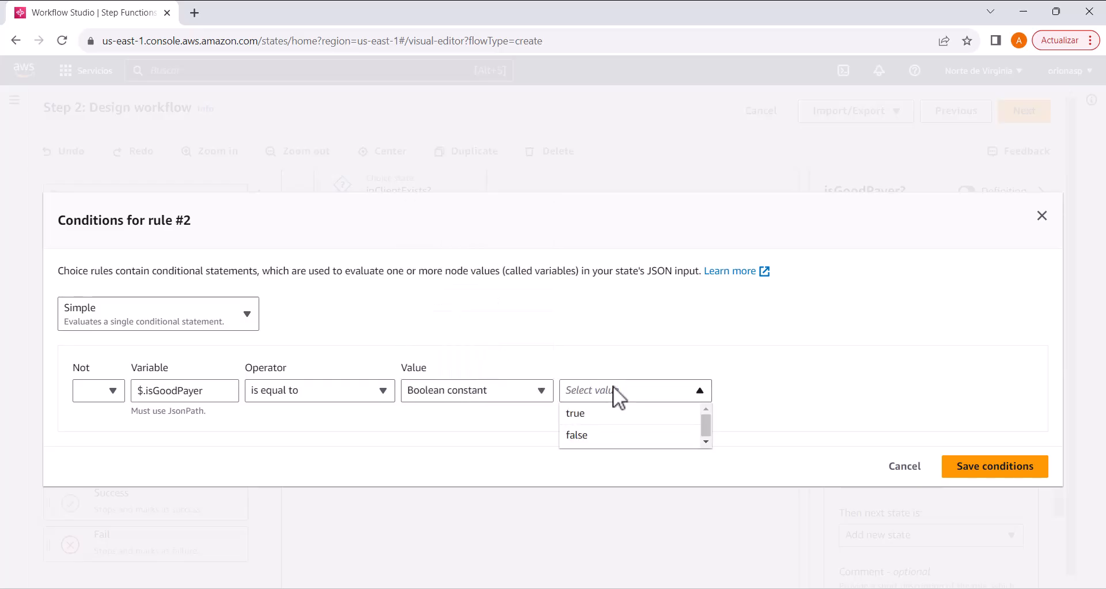
pyautogui.click(615, 436)
pyautogui.click(995, 466)
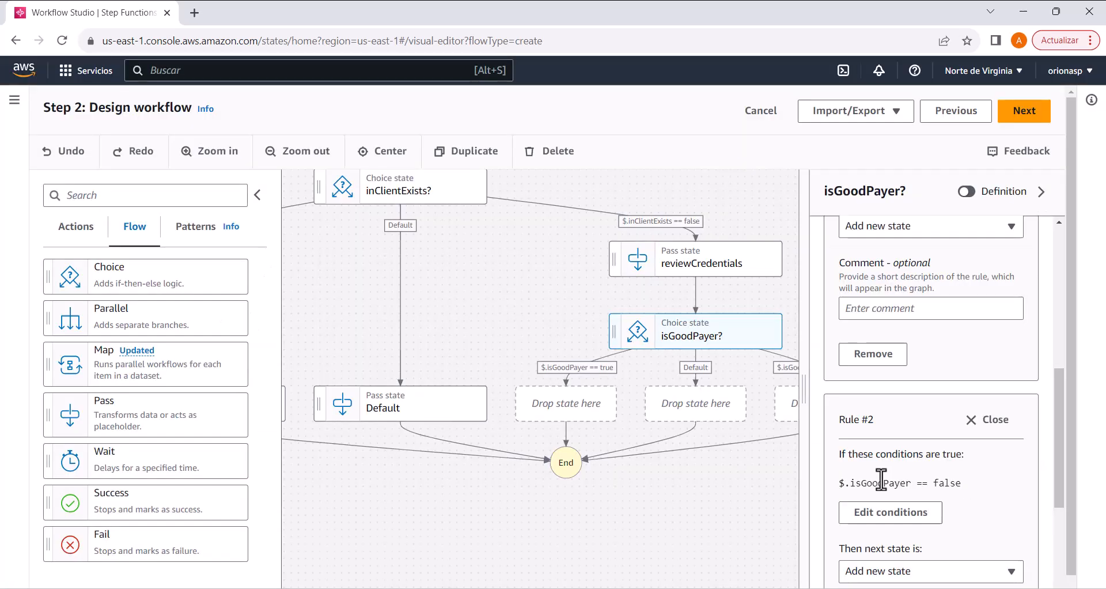
# Step: Add a Wait state on the $.isGoodPayer == true branch and name it "prepareOffers"
pyautogui.moveTo(750, 468); pyautogui.dragTo(672, 459)
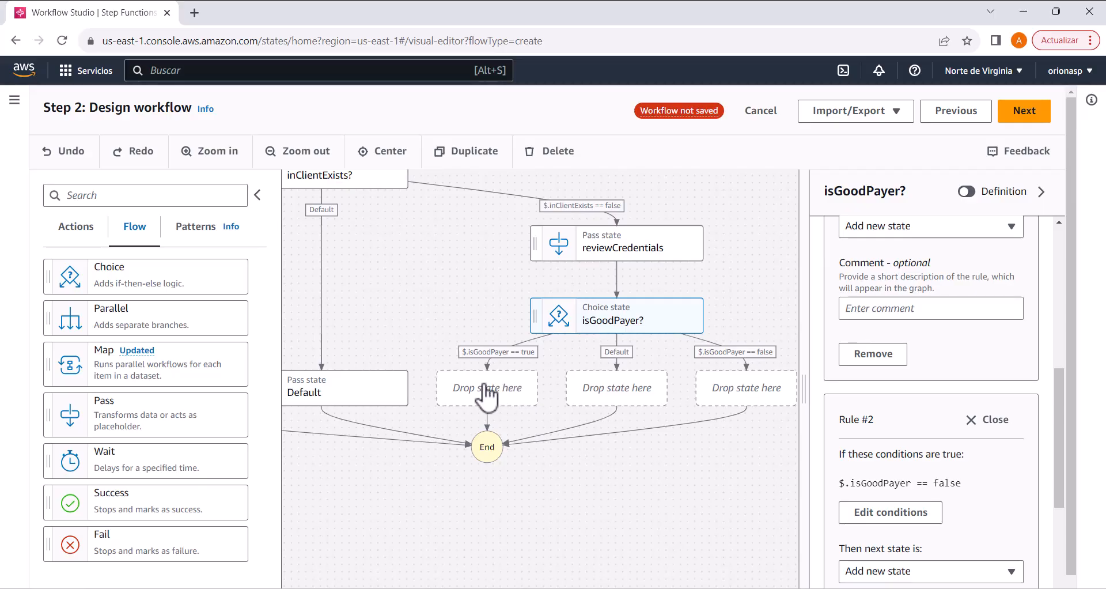
pyautogui.moveTo(118, 458); pyautogui.dragTo(454, 389)
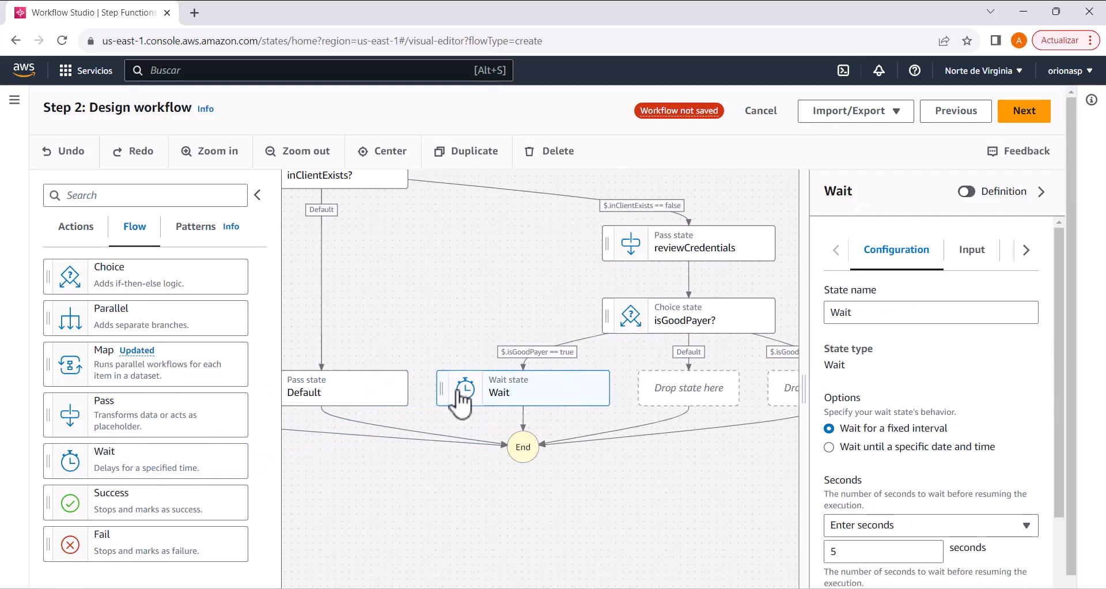
pyautogui.doubleClick(838, 314)
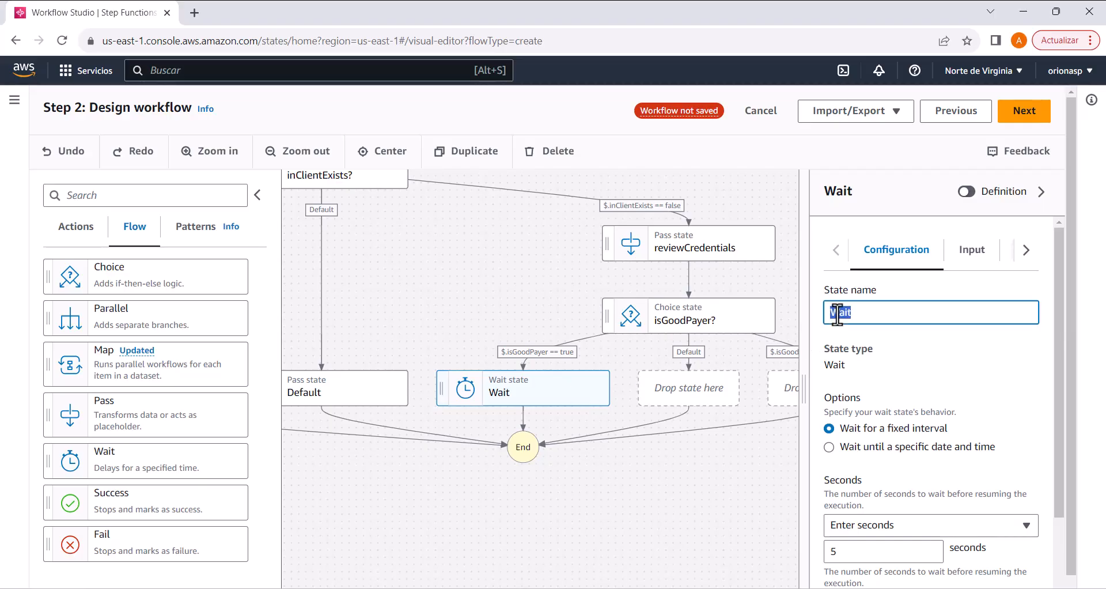
pyautogui.write('prepareOffers')
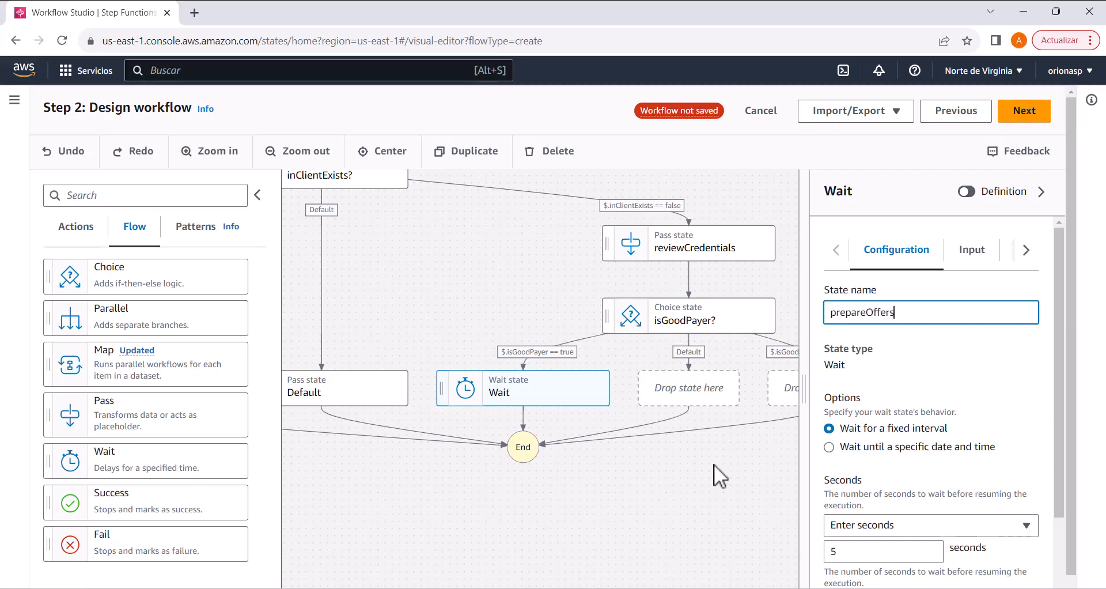
pyautogui.click(872, 551)
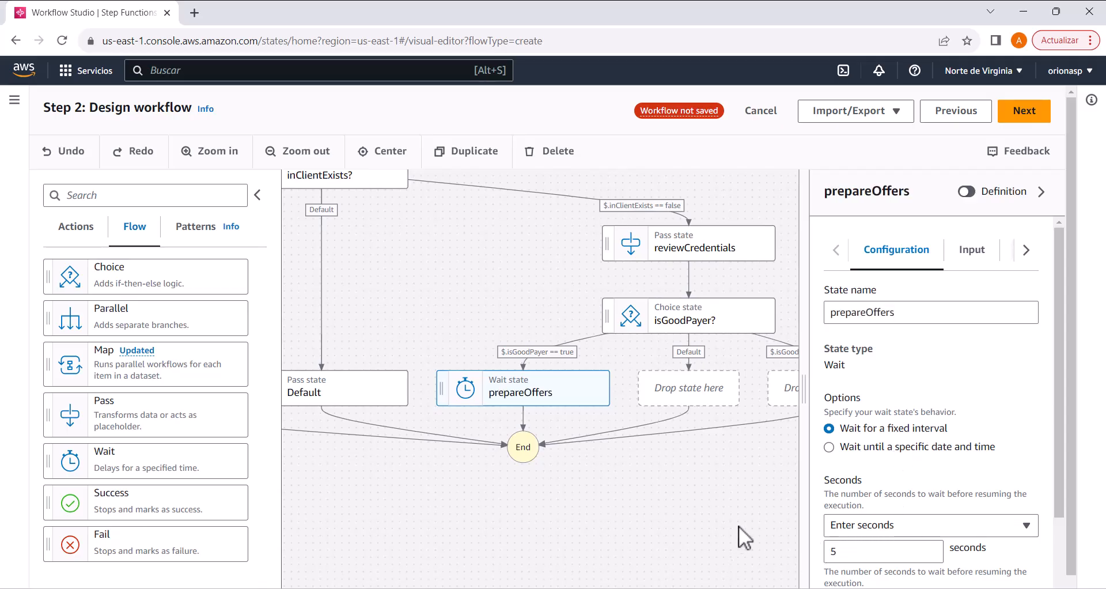
# Step: Set the fixed wait interval of the prepareOffers state to 10 seconds
pyautogui.doubleClick(857, 552)
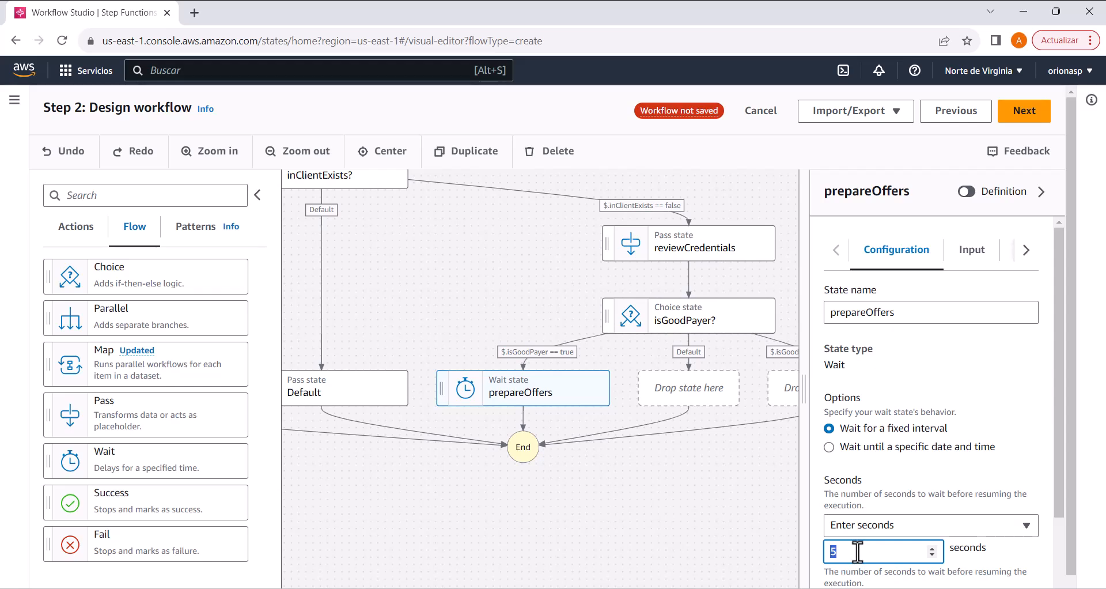
pyautogui.write('10')
pyautogui.click(675, 527)
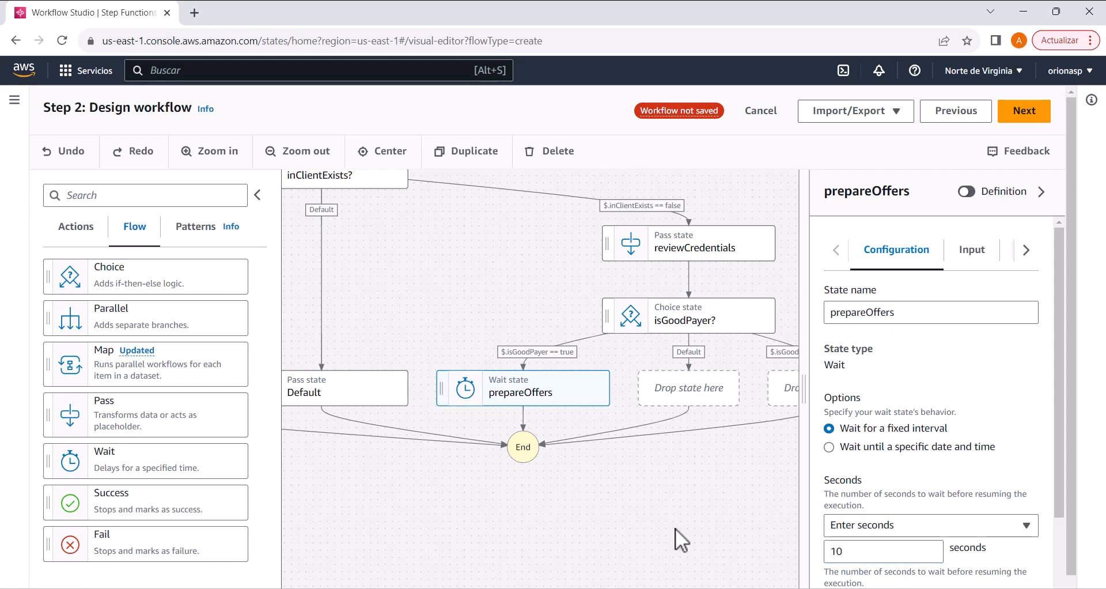
pyautogui.click(547, 398)
# Step: Add a Pass state after prepareOffers and name it "sendOffer"
pyautogui.moveTo(104, 426); pyautogui.dragTo(525, 420)
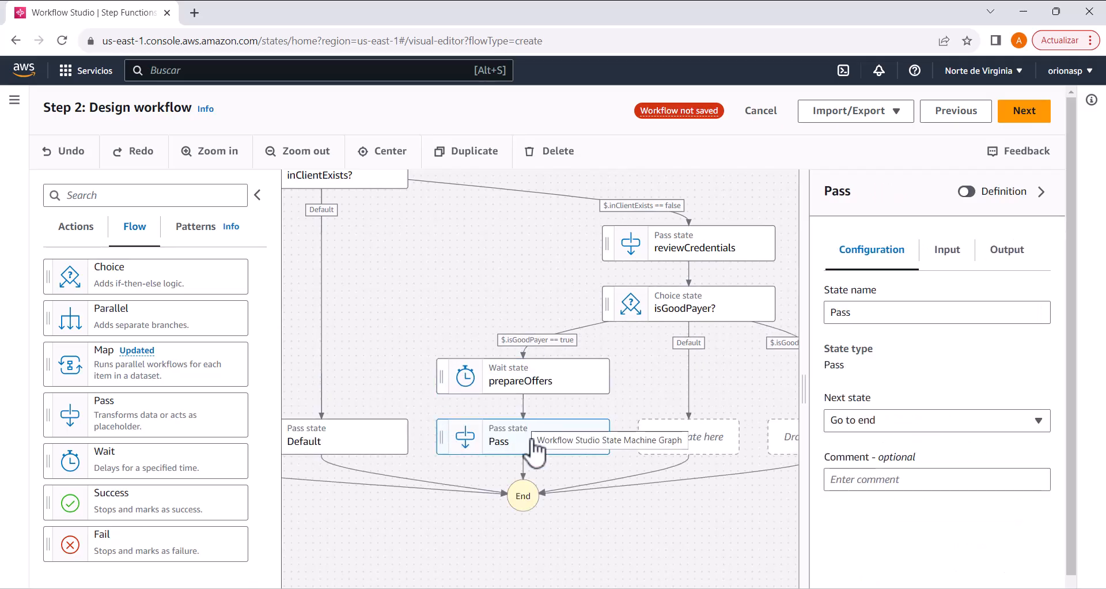
pyautogui.doubleClick(840, 312)
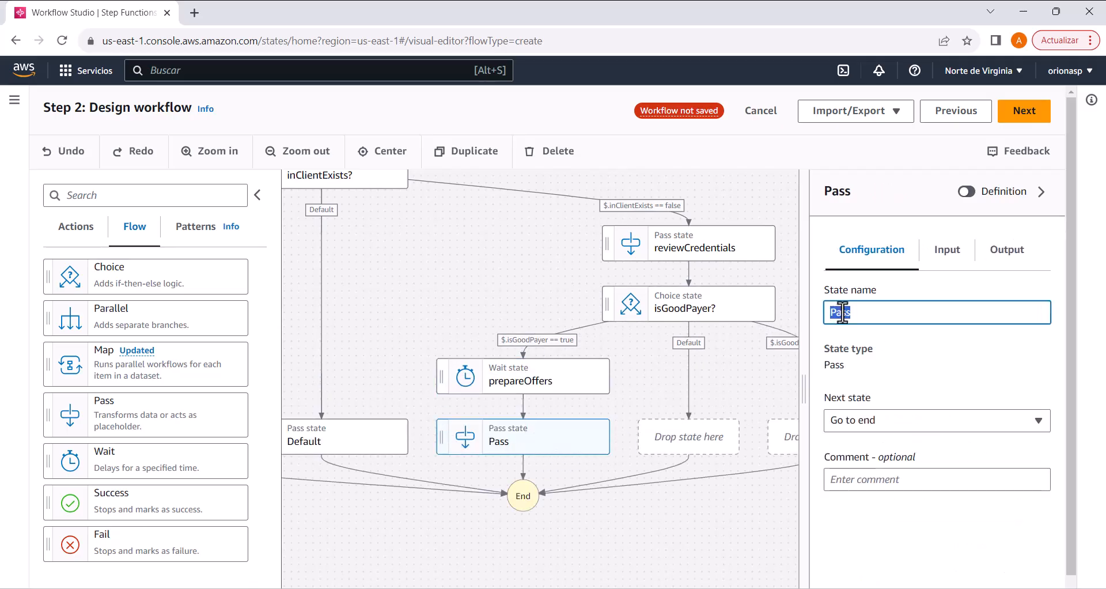
pyautogui.write('sendOffer')
pyautogui.press('Return')
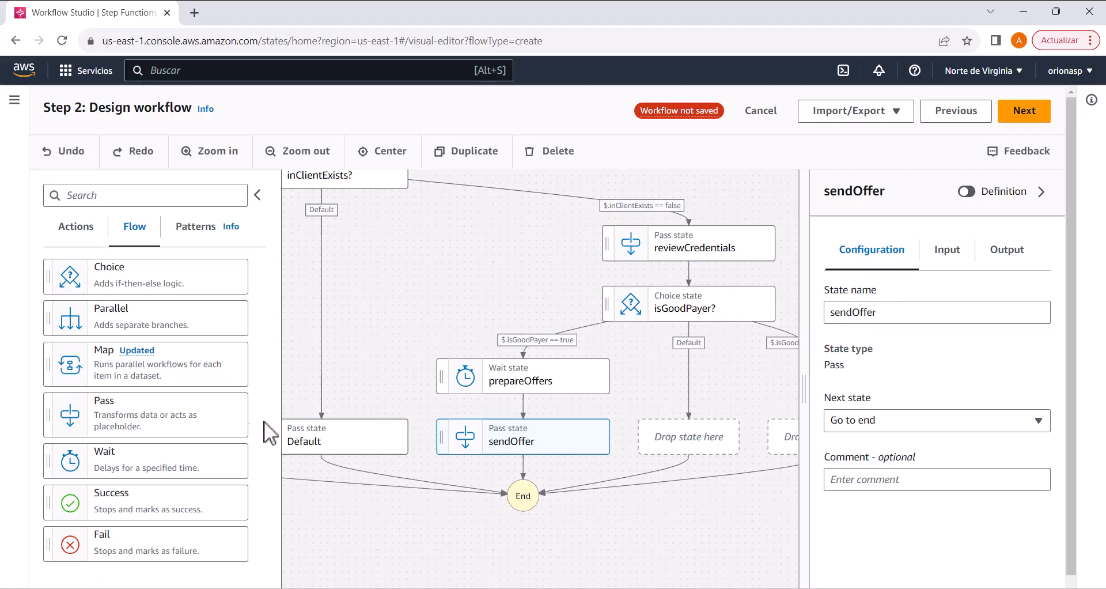
# Step: Add a Pass state on the Default branch of isGoodPayer? and try to name it "Default"
pyautogui.moveTo(156, 420); pyautogui.dragTo(685, 447)
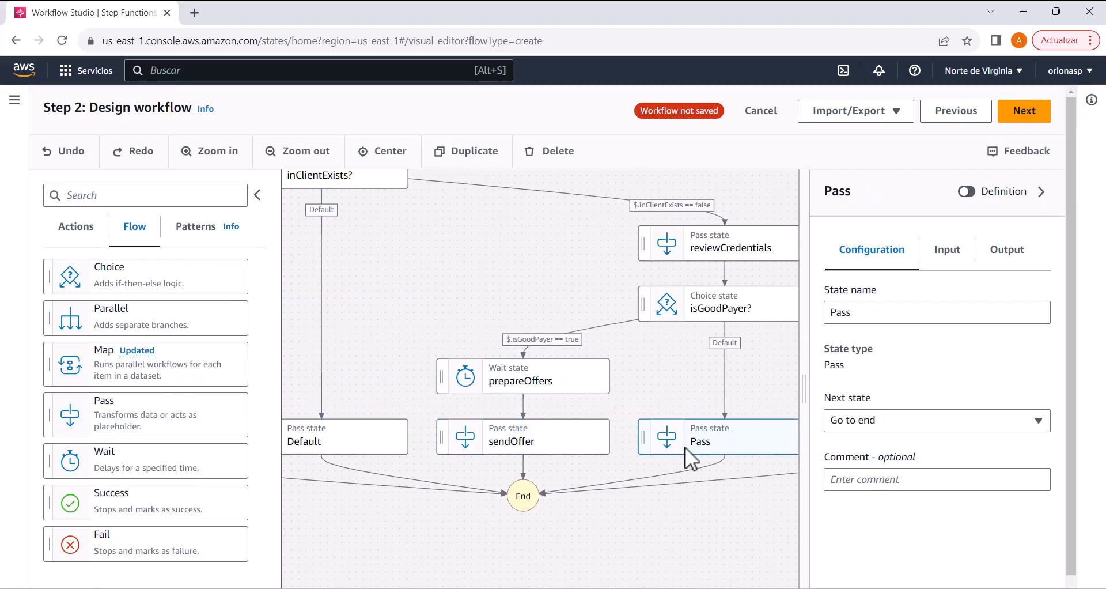
pyautogui.doubleClick(844, 315)
pyautogui.write('Default')
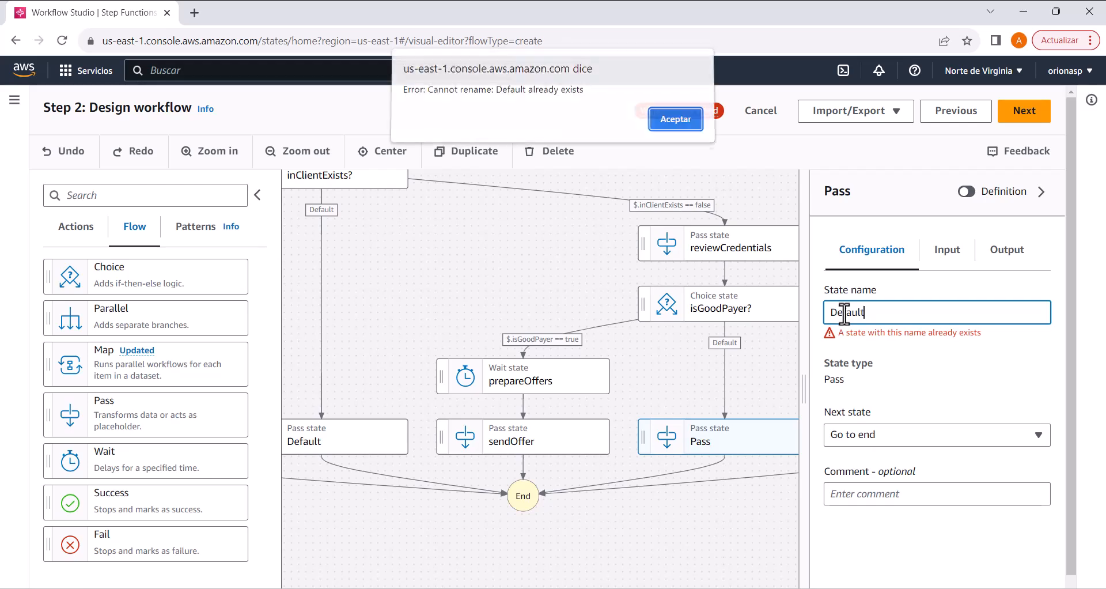
pyautogui.press('Return')
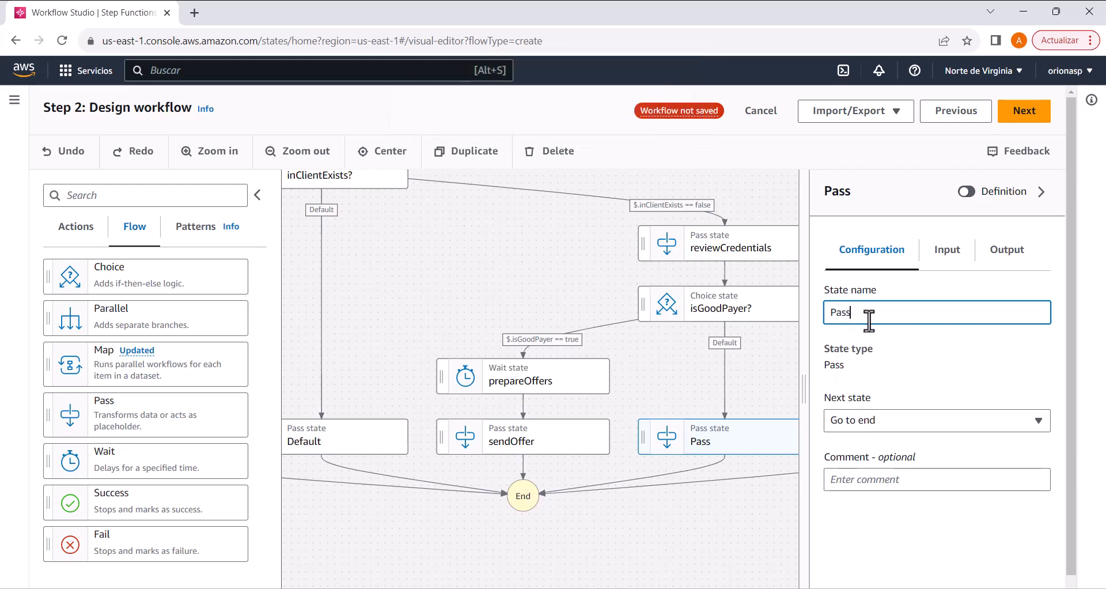
# Step: Rename the Pass state on the Default branch of isGoodPayer? as "Defaultis_GoodPayer"
pyautogui.doubleClick(834, 317)
pyautogui.write('DefaultisGoodPayer')
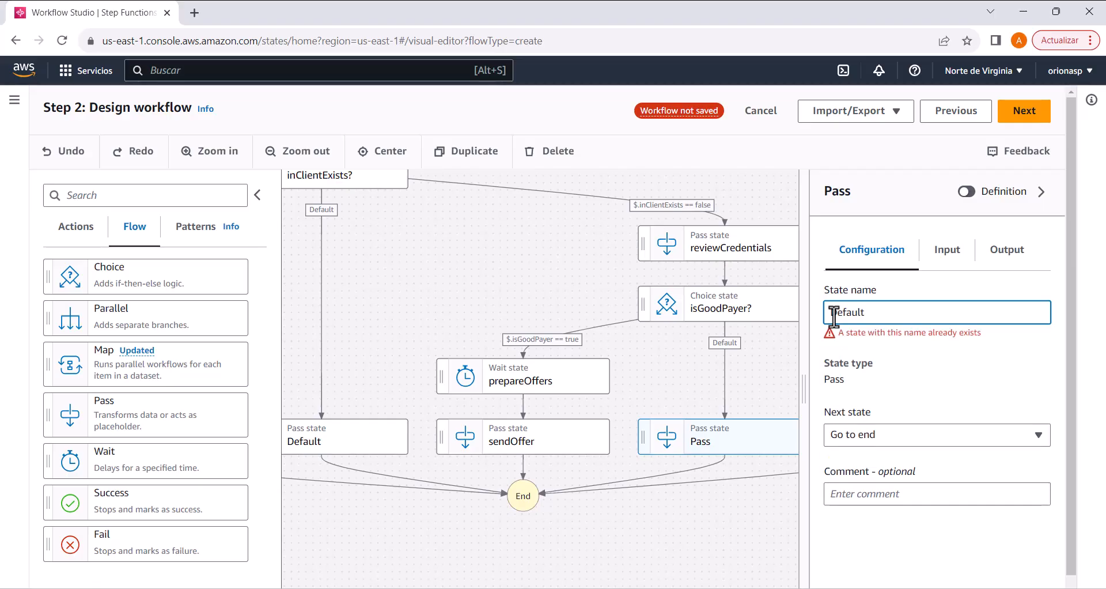
pyautogui.write('isGoodPayer')
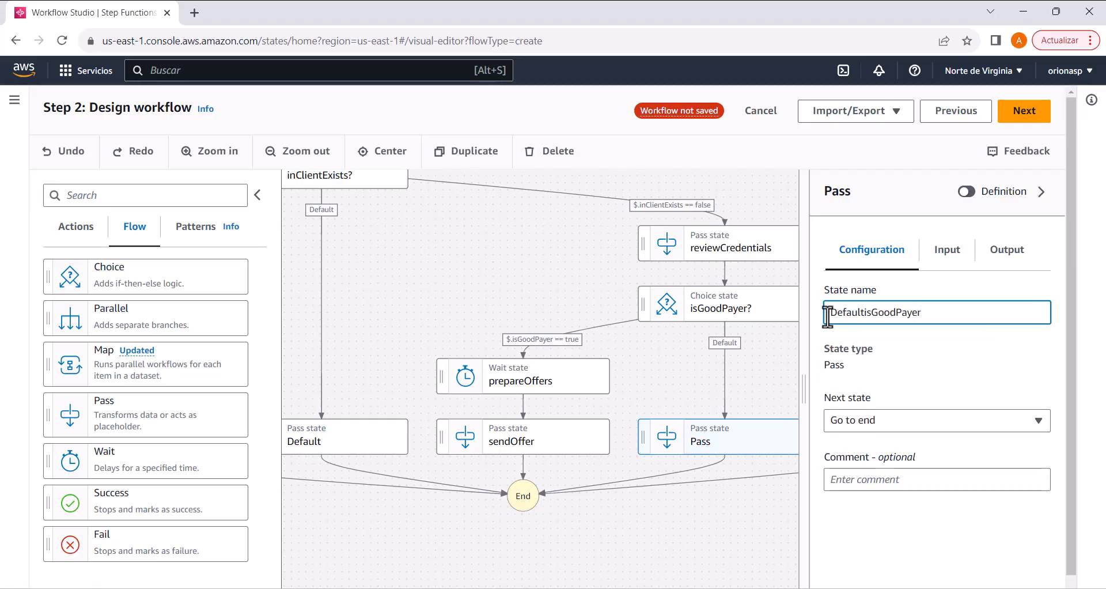
pyautogui.press('Return')
pyautogui.moveTo(742, 506); pyautogui.dragTo(549, 492)
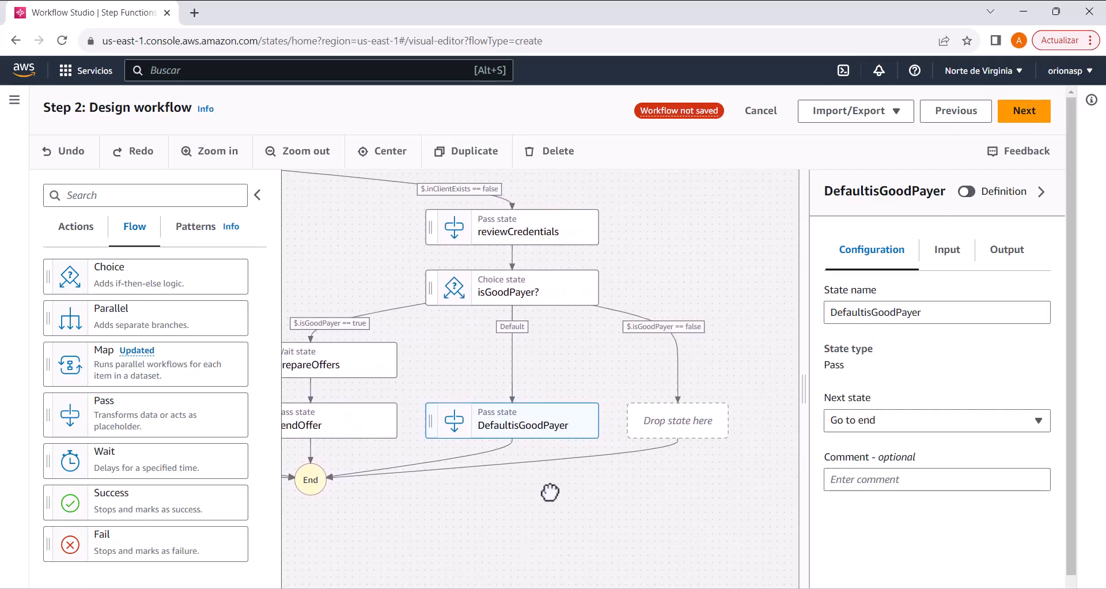
pyautogui.click(875, 315)
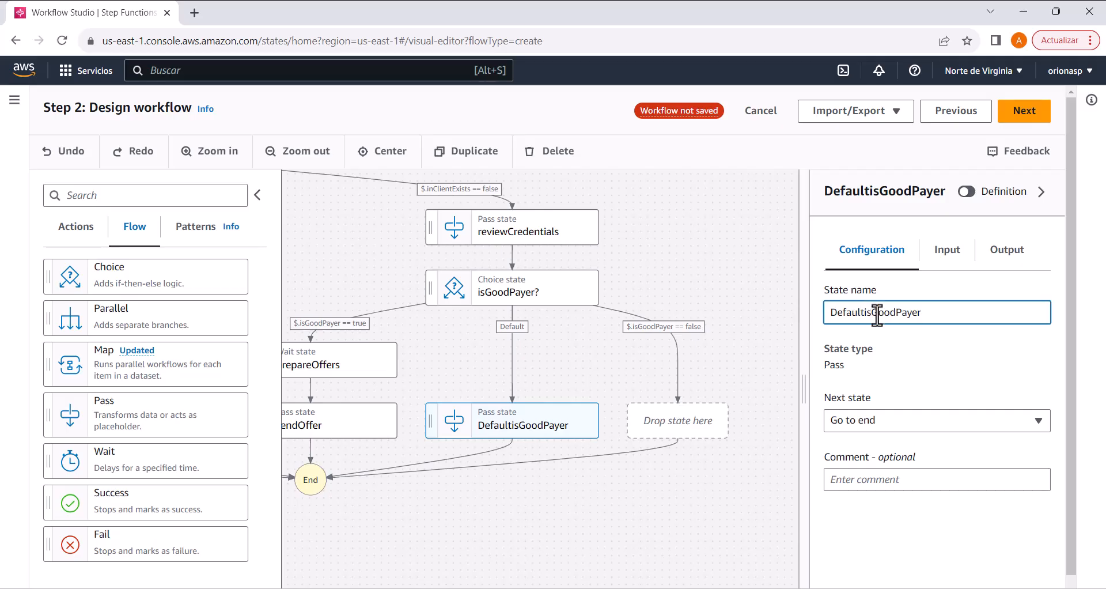
pyautogui.write('_')
pyautogui.click(762, 350)
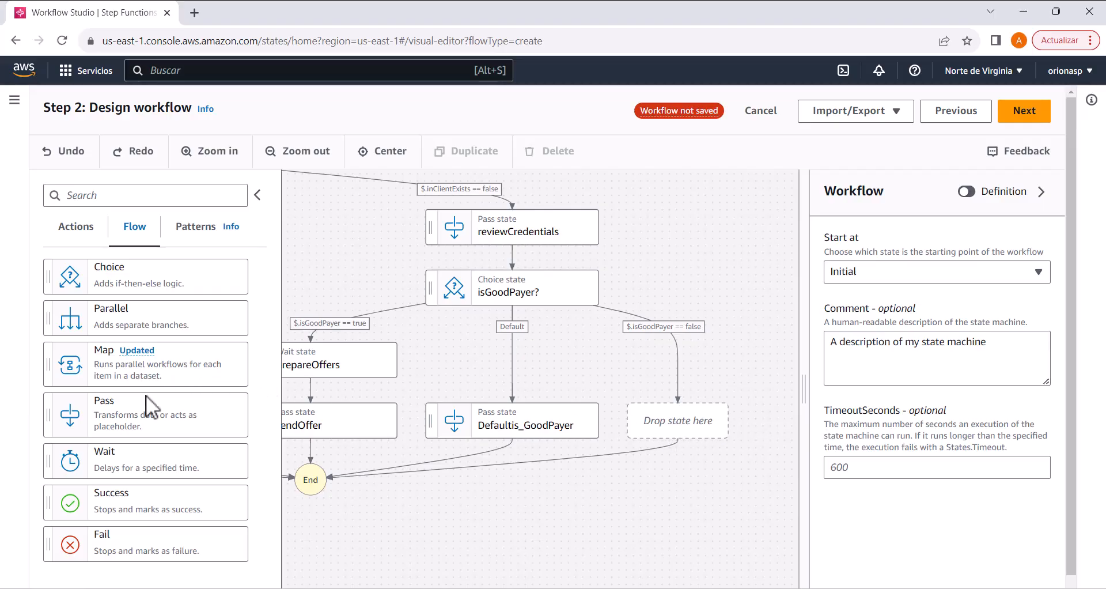
# Step: Add a Pass state on the $.isGoodPayer == false branch and name it "notOffers"
pyautogui.moveTo(158, 420); pyautogui.dragTo(657, 429)
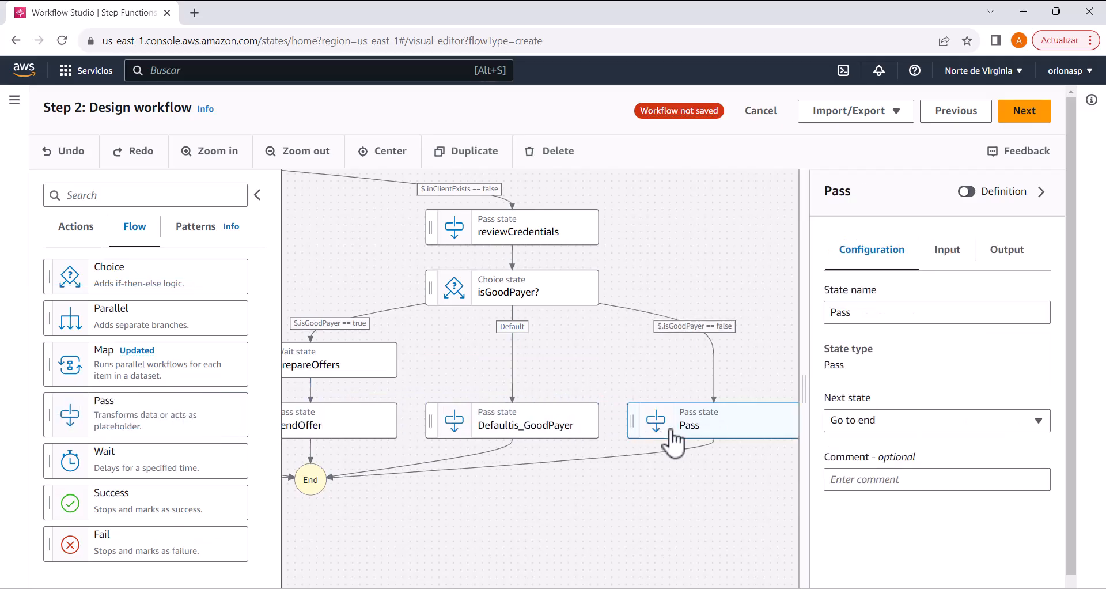
pyautogui.doubleClick(842, 312)
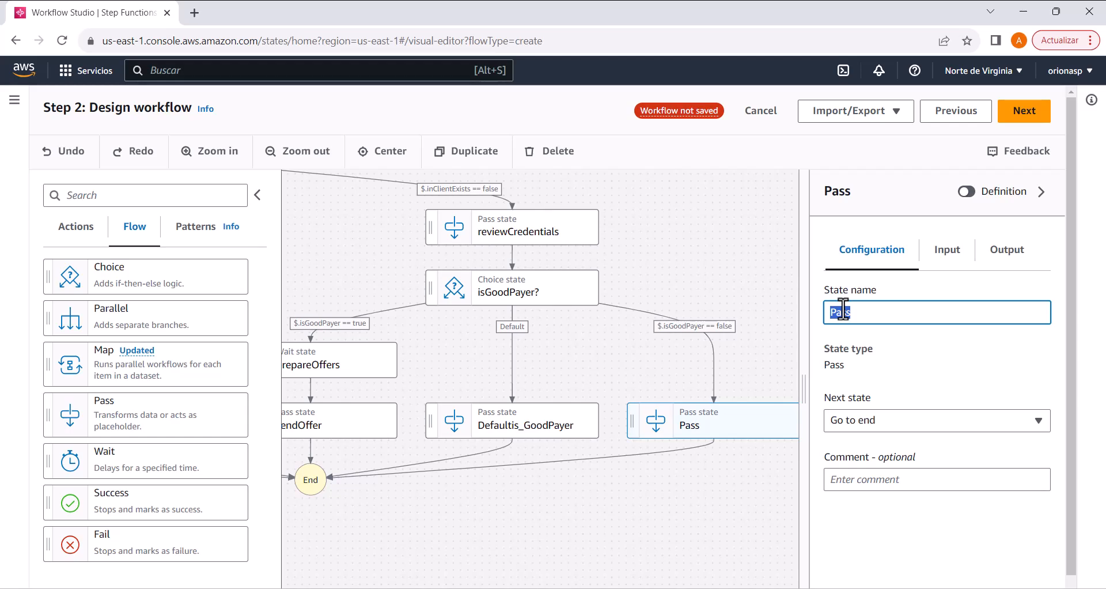
pyautogui.write('noOffer')
pyautogui.click(842, 311)
pyautogui.write('t')
pyautogui.press('End')
pyautogui.write('s')
pyautogui.click(756, 299)
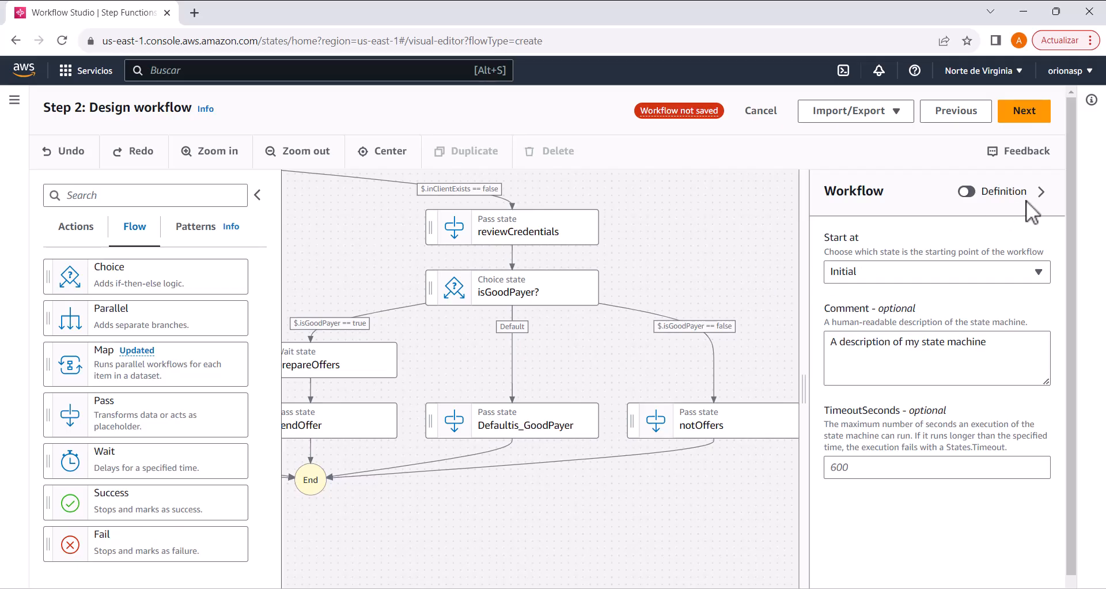
# Step: Collapse the states browser and Inspector to check the complete workflow graph, and proceed to the generated code review
pyautogui.click(1041, 191)
pyautogui.click(257, 197)
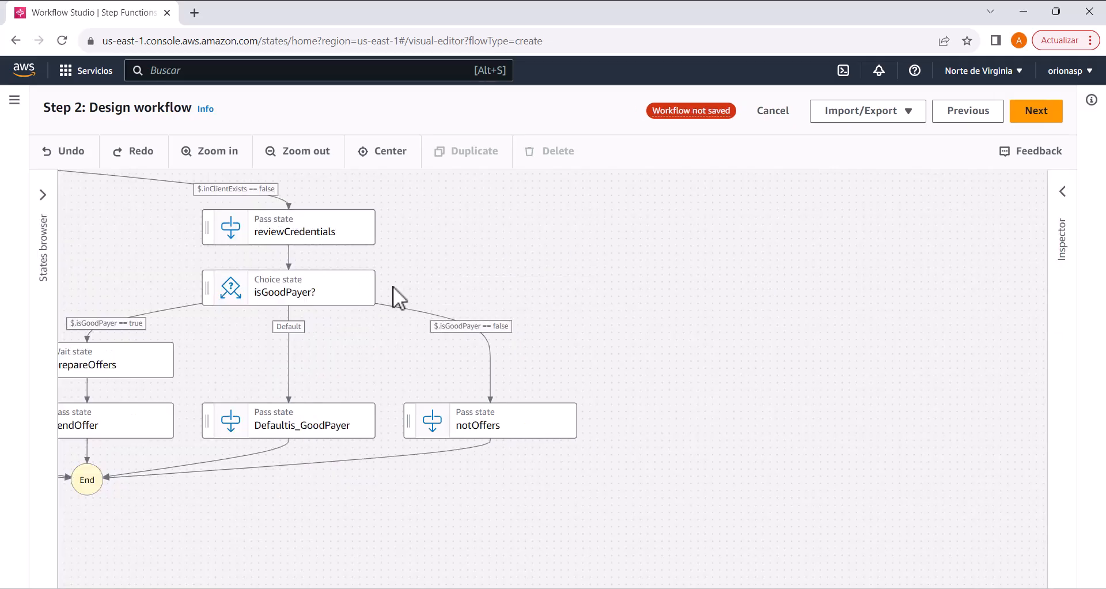
pyautogui.moveTo(891, 311); pyautogui.dragTo(941, 318)
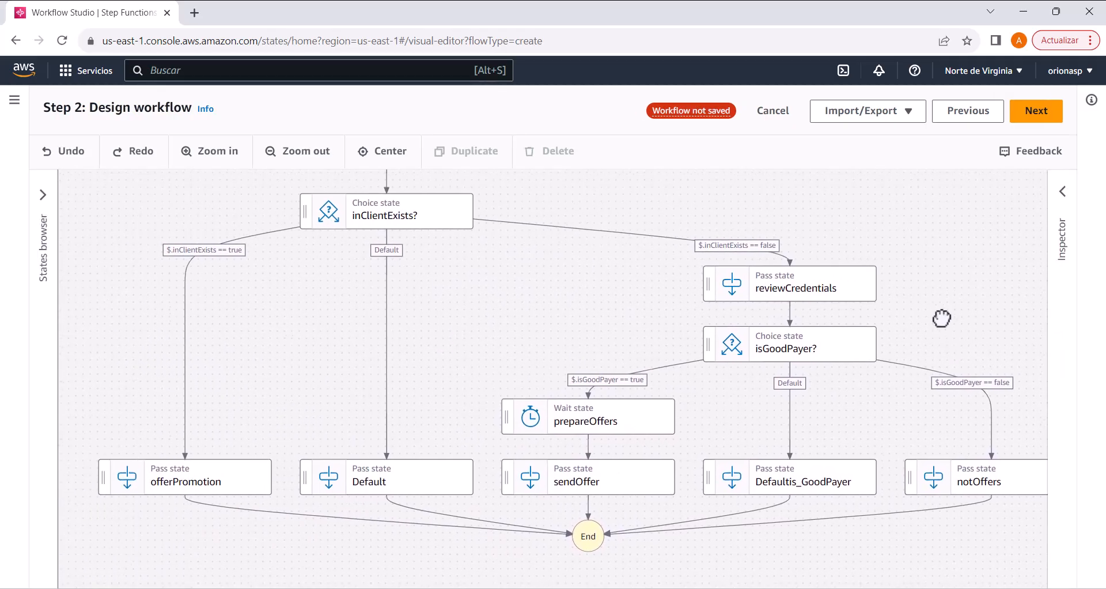
pyautogui.moveTo(583, 311); pyautogui.dragTo(606, 341)
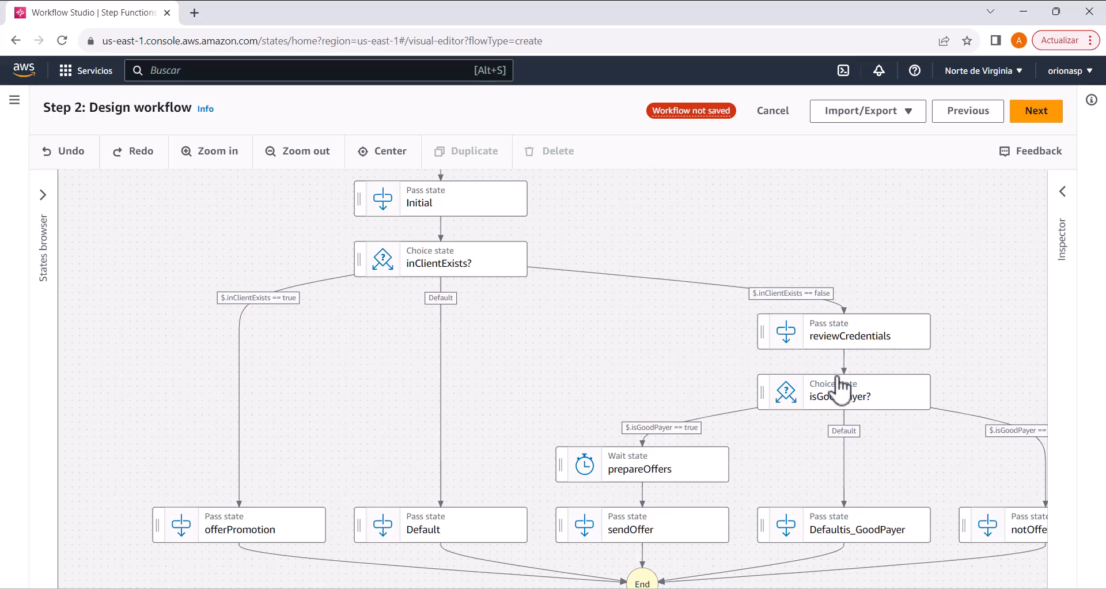
pyautogui.moveTo(869, 437); pyautogui.dragTo(848, 380)
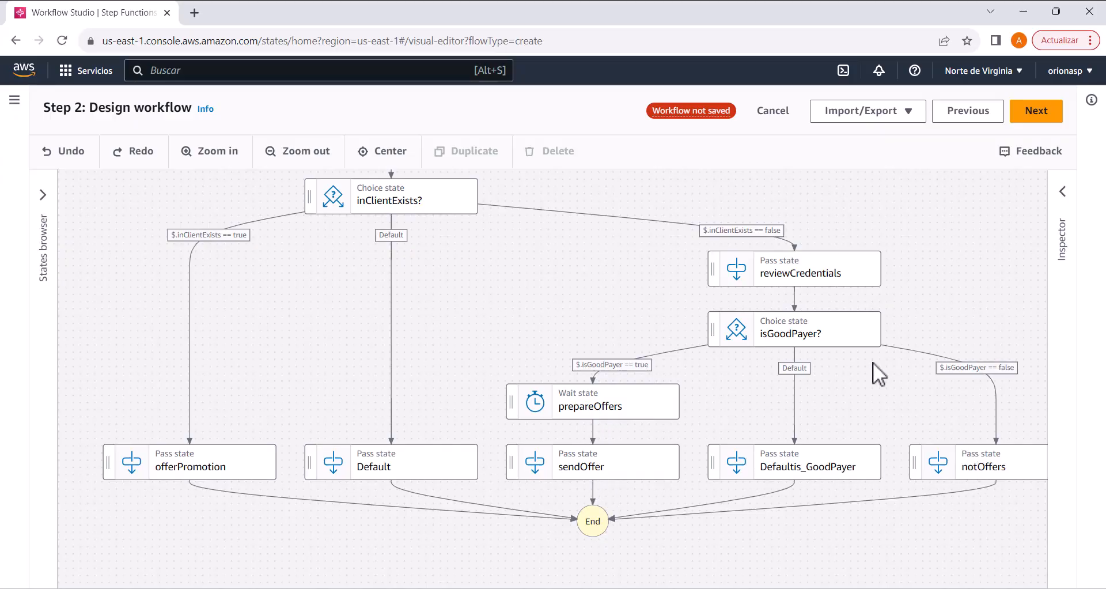
pyautogui.click(1039, 115)
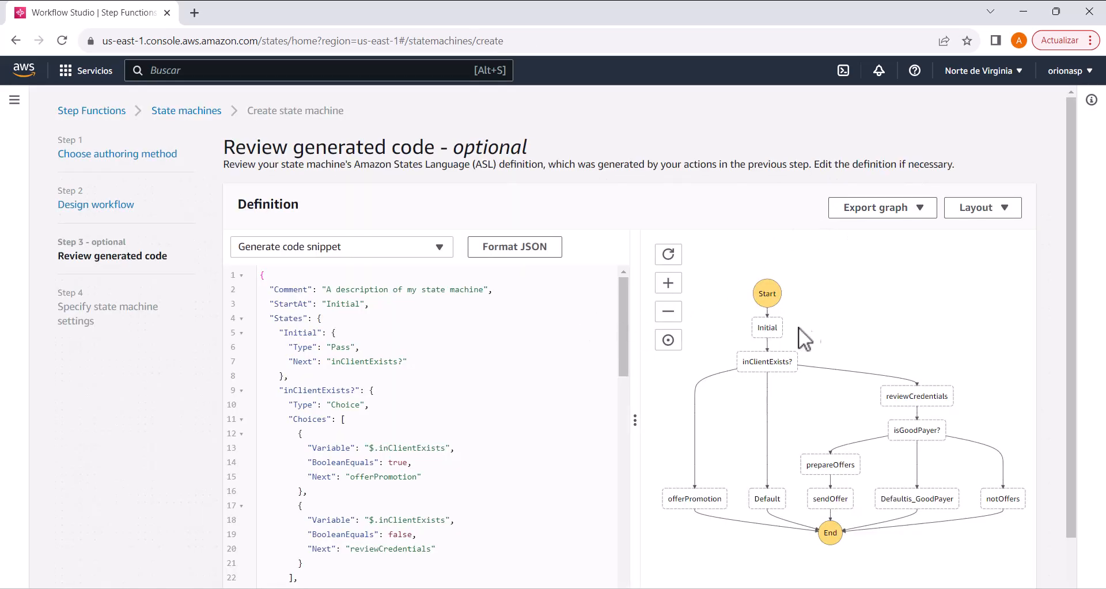
# Step: Set the Seconds value of prepareOffers to 7 in the JSON definition and continue to the state machine settings
pyautogui.scroll(-3, 510, 419)
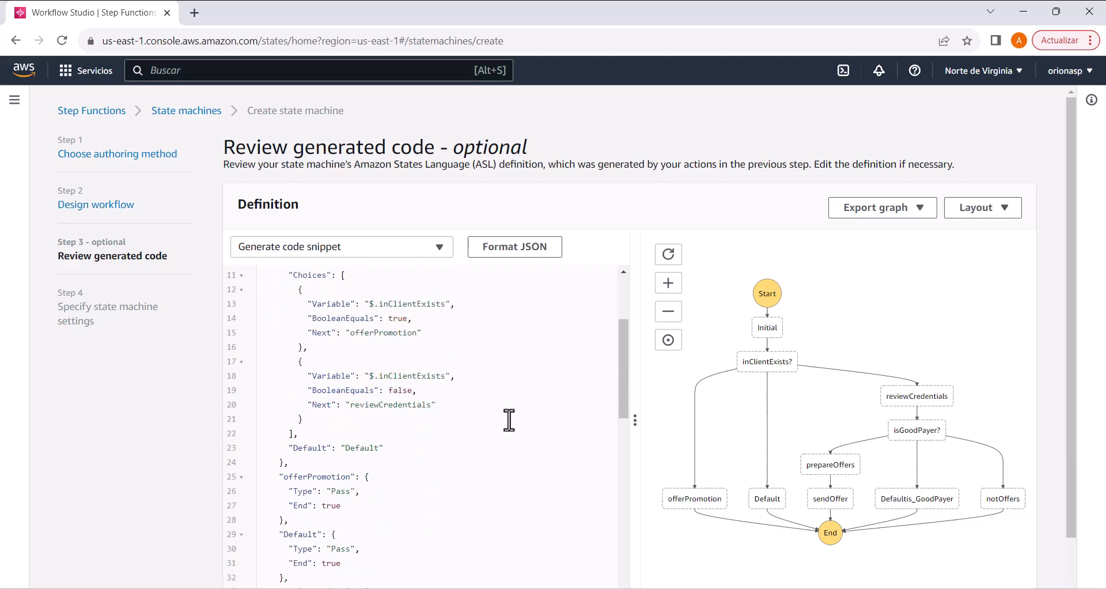
pyautogui.scroll(-5, 509, 419)
pyautogui.scroll(-3, 509, 420)
pyautogui.scroll(-2, 509, 419)
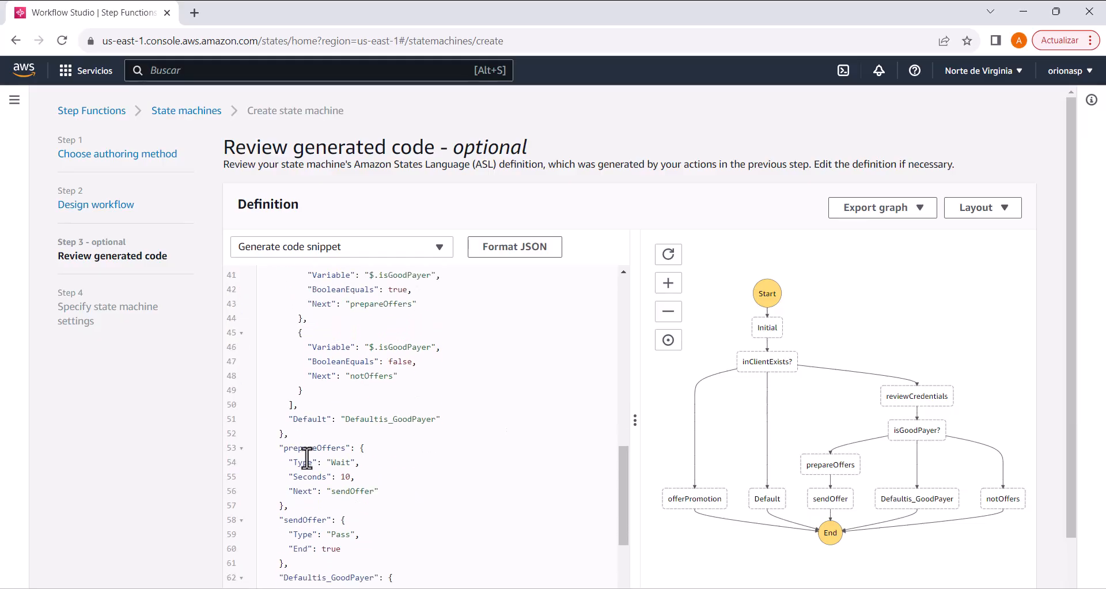
pyautogui.doubleClick(352, 477)
pyautogui.press('BackSpace')
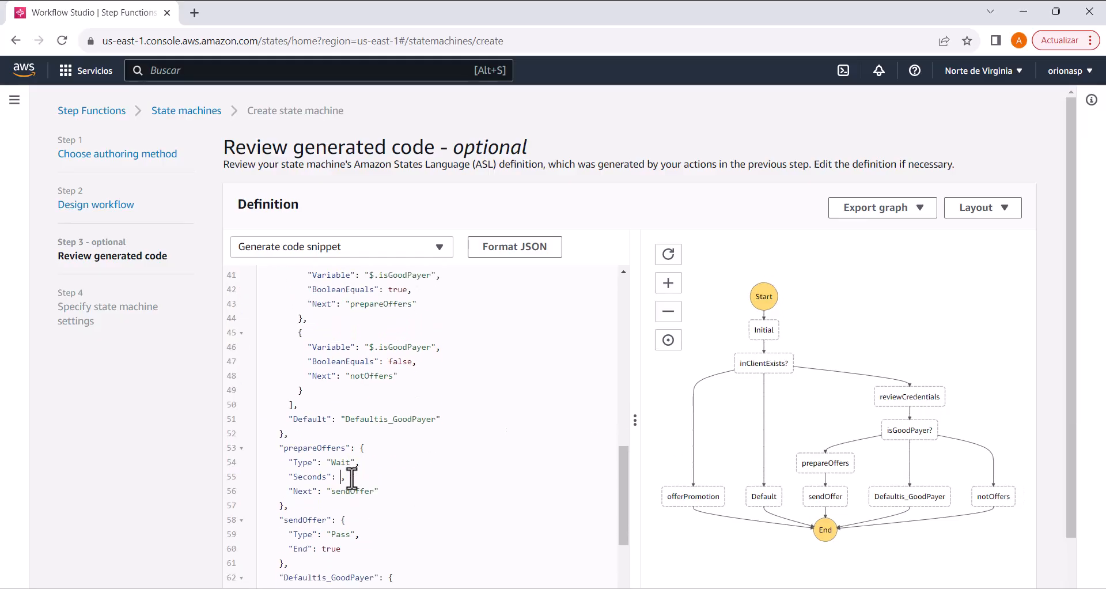
pyautogui.write('7')
pyautogui.scroll(-1, 852, 346)
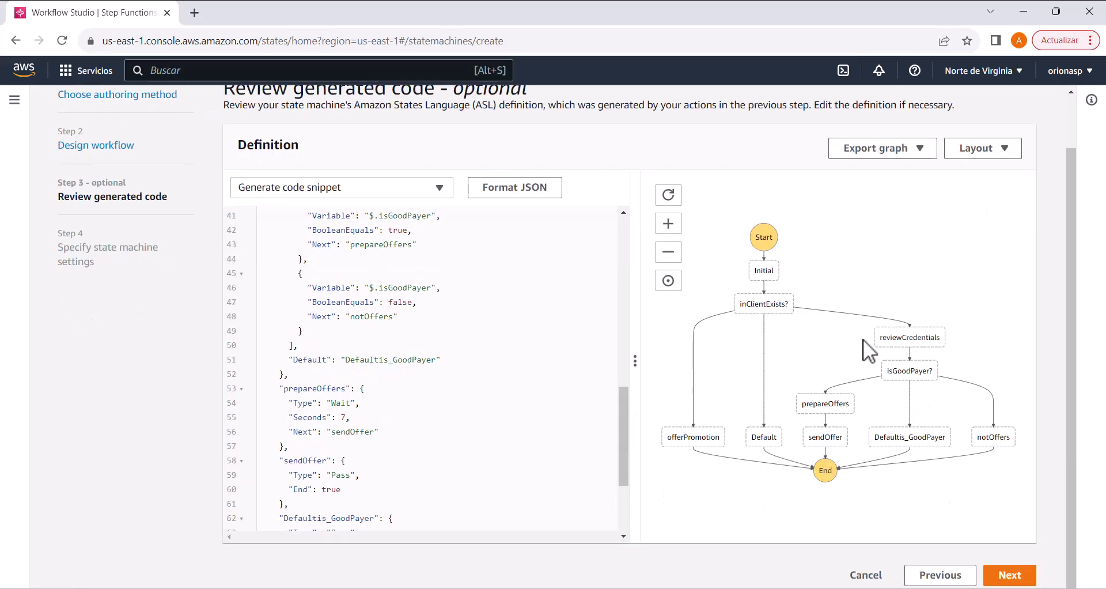
pyautogui.click(1009, 574)
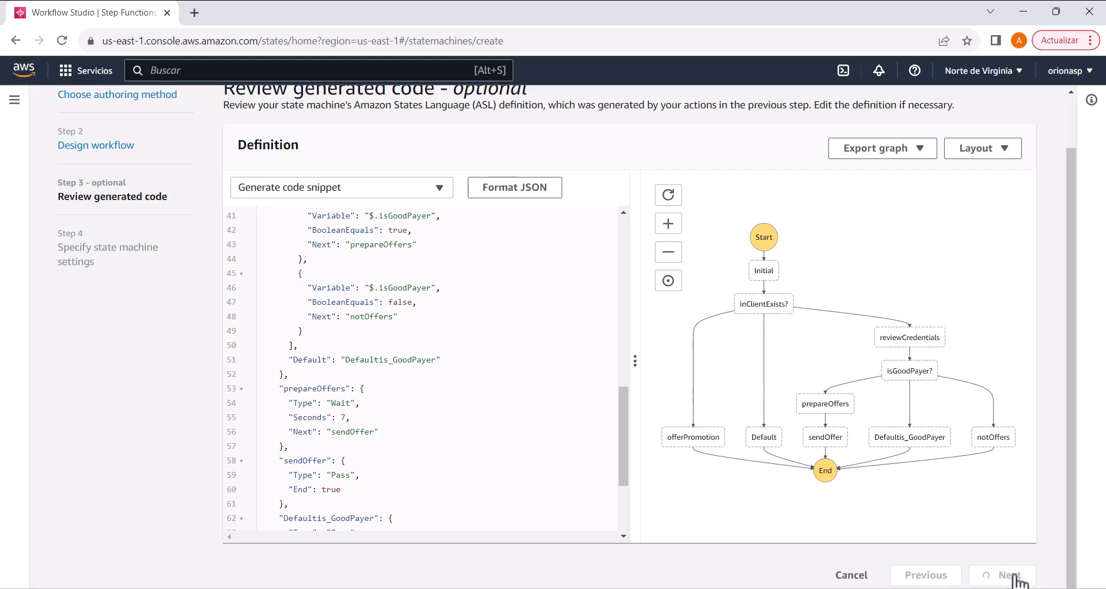
# Step: Name the state machine "st_fx_bank"
pyautogui.doubleClick(291, 254)
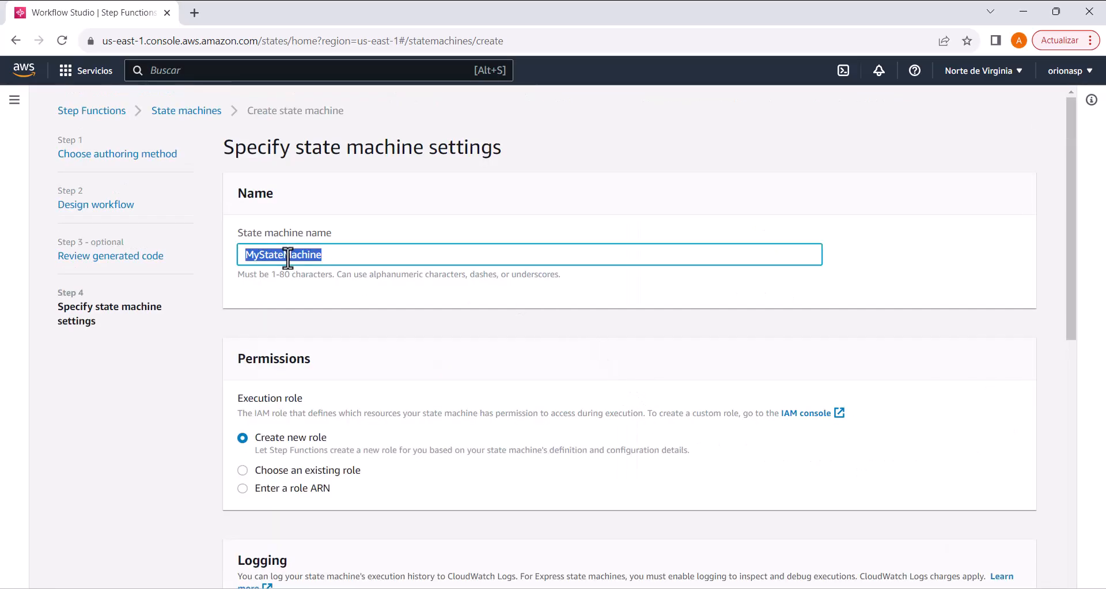
pyautogui.write('st_fx')
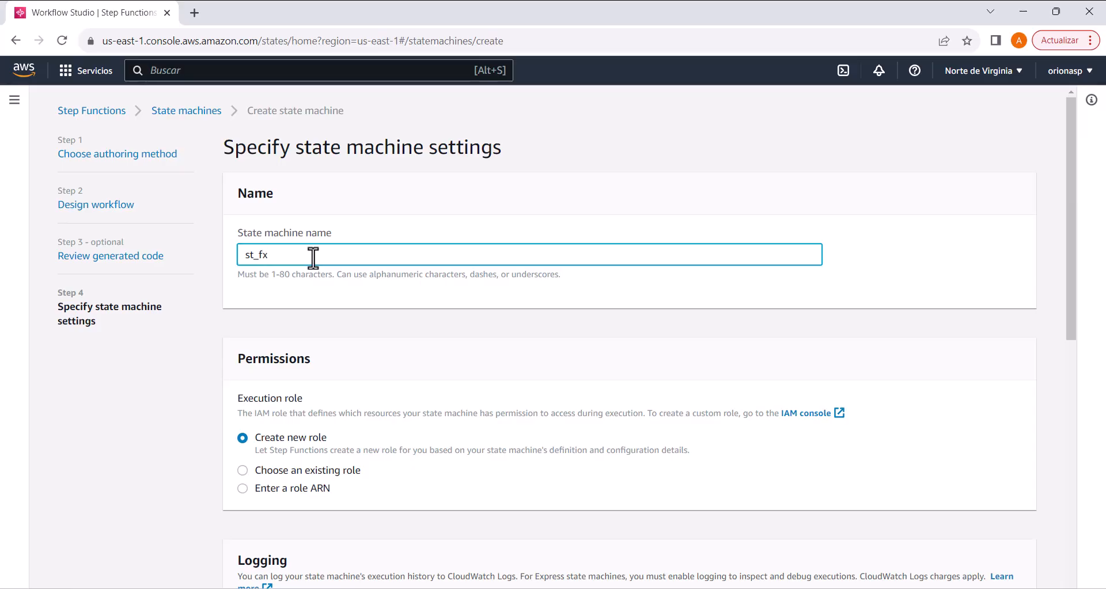
pyautogui.write('_bank')
pyautogui.click(381, 299)
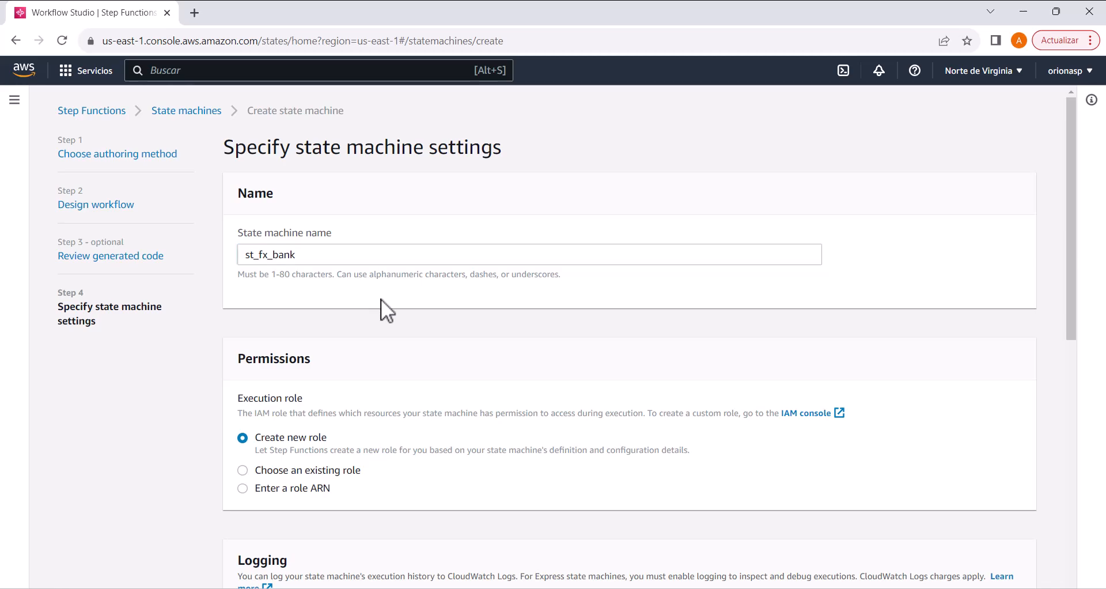
# Step: Review the permissions, logging and additional configuration settings, and create the state machine
pyautogui.scroll(-1, 388, 298)
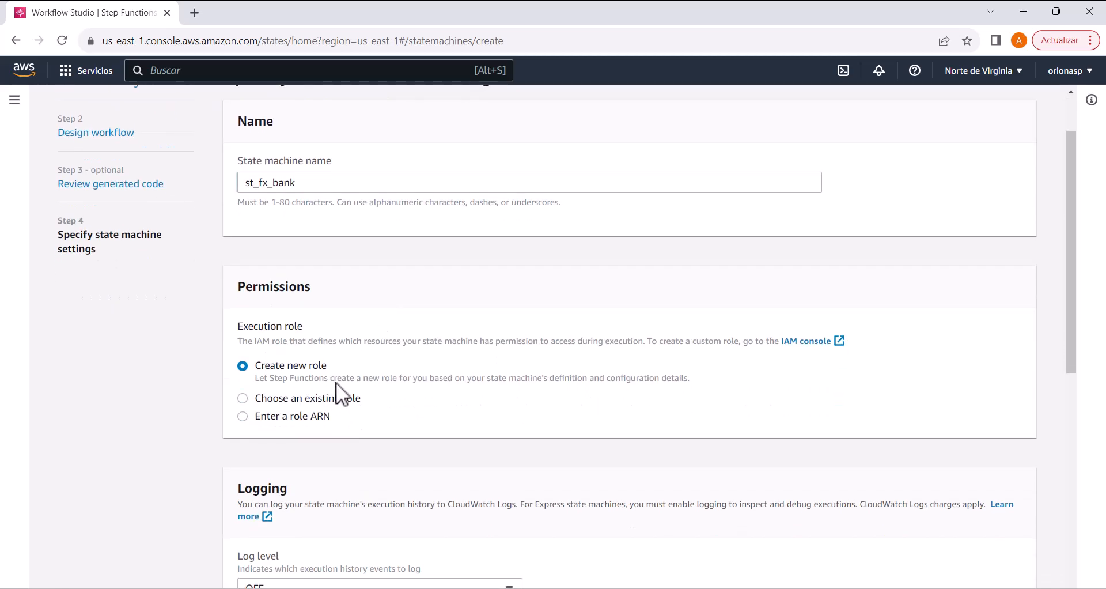
pyautogui.scroll(-3, 348, 383)
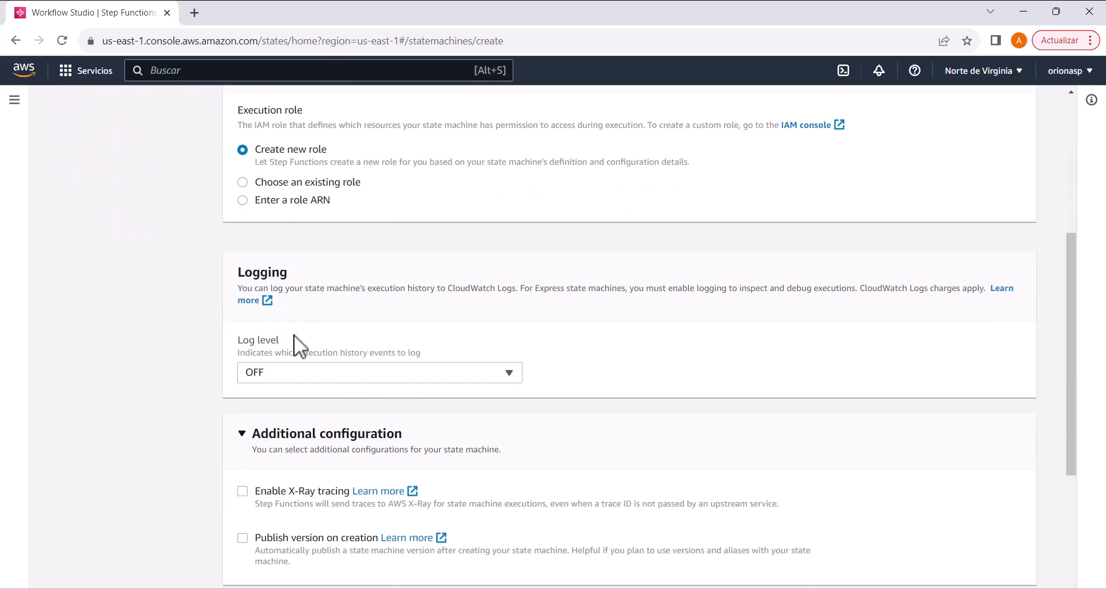
pyautogui.scroll(-3, 357, 345)
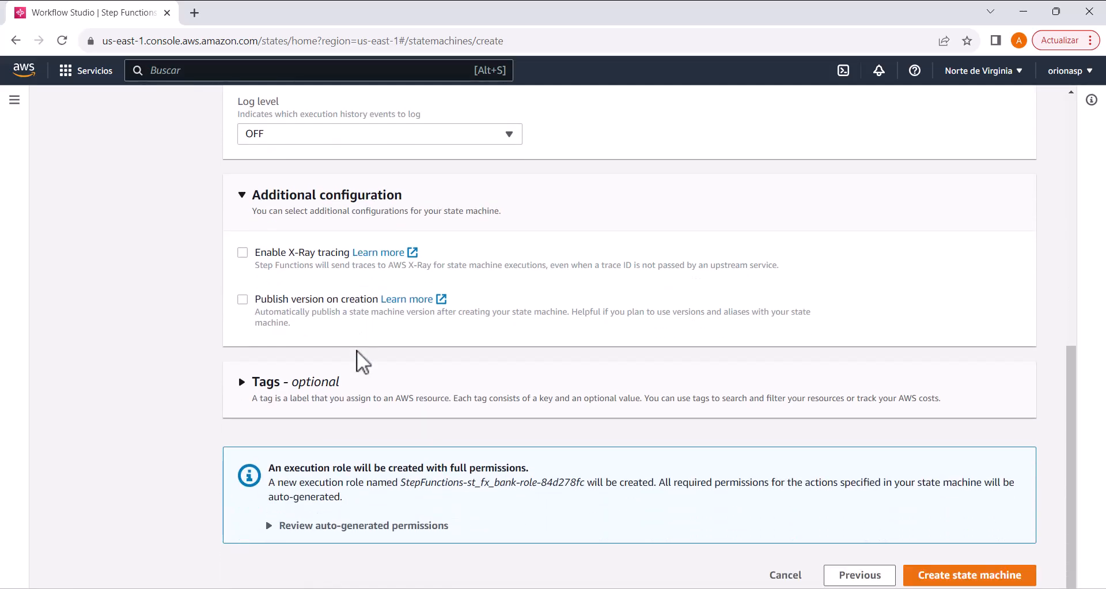
pyautogui.click(1005, 575)
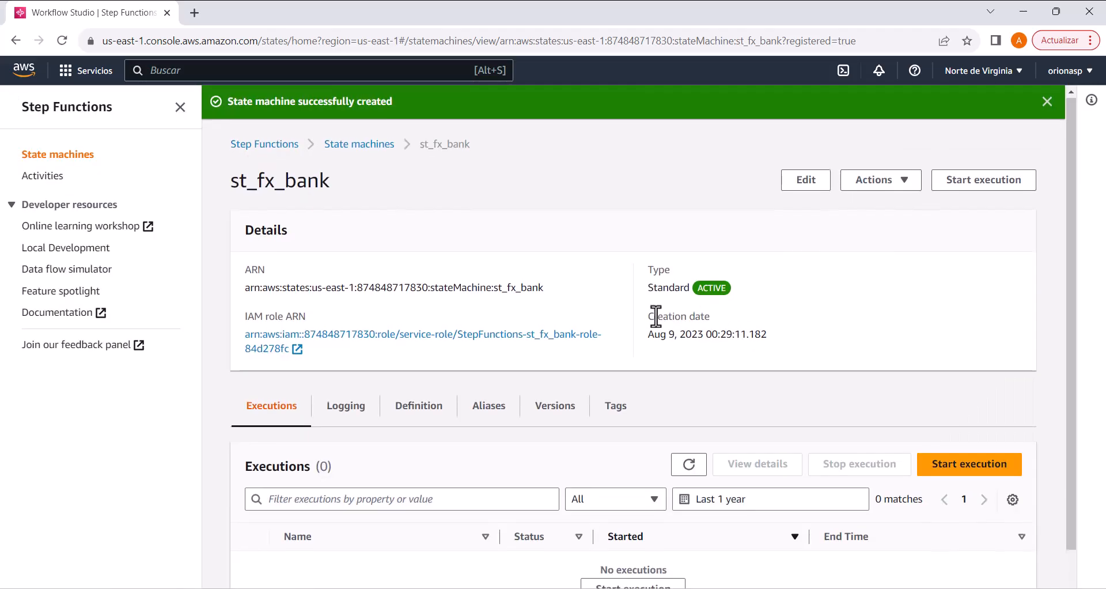
pyautogui.scroll(-1, 650, 318)
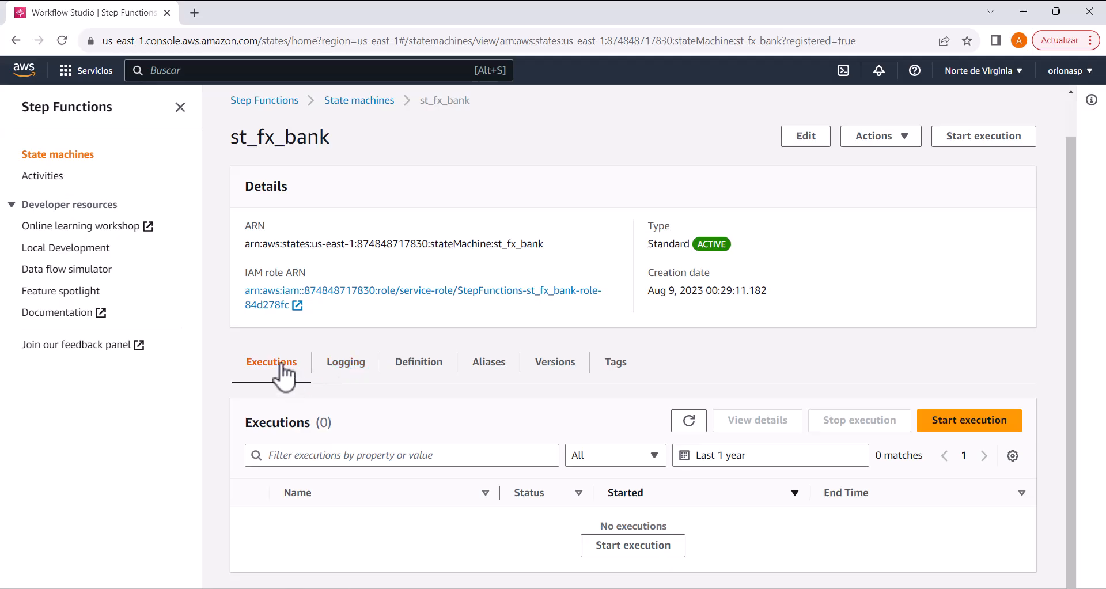
pyautogui.click(1001, 149)
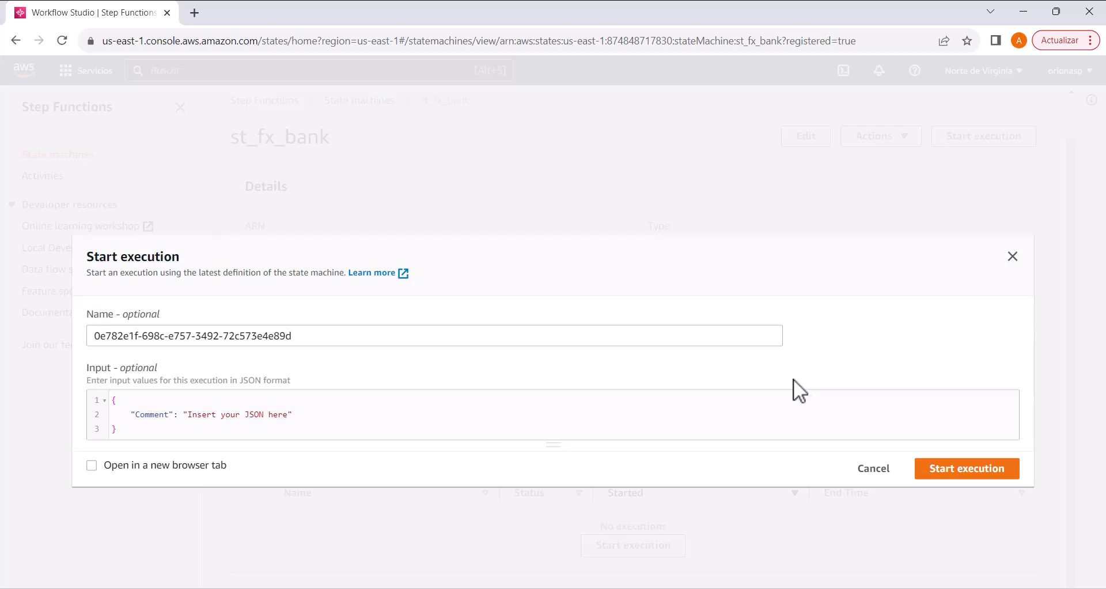
pyautogui.click(874, 471)
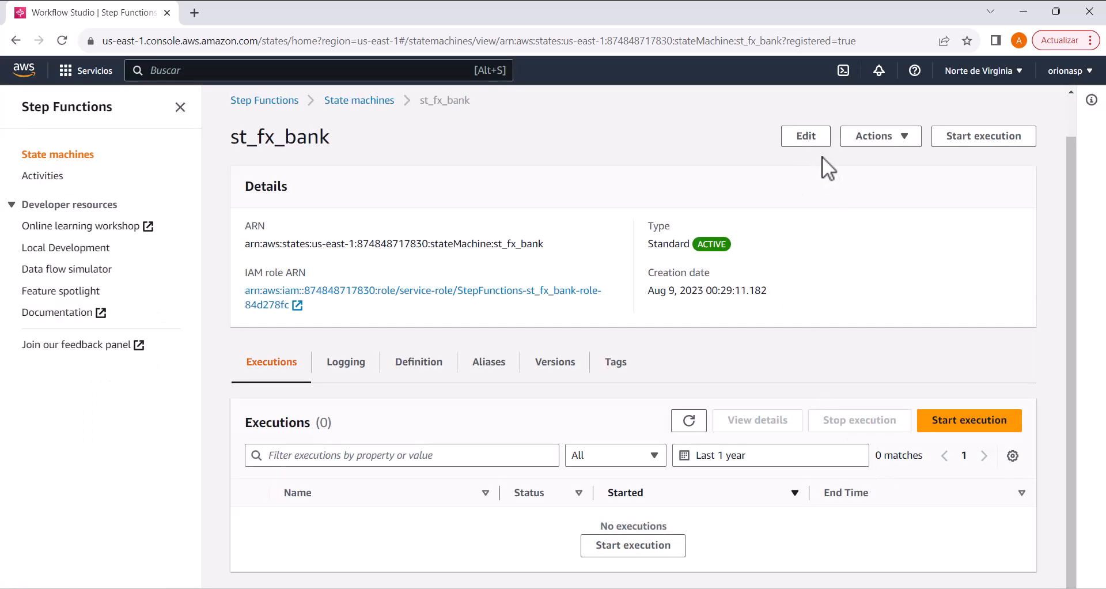
pyautogui.click(805, 141)
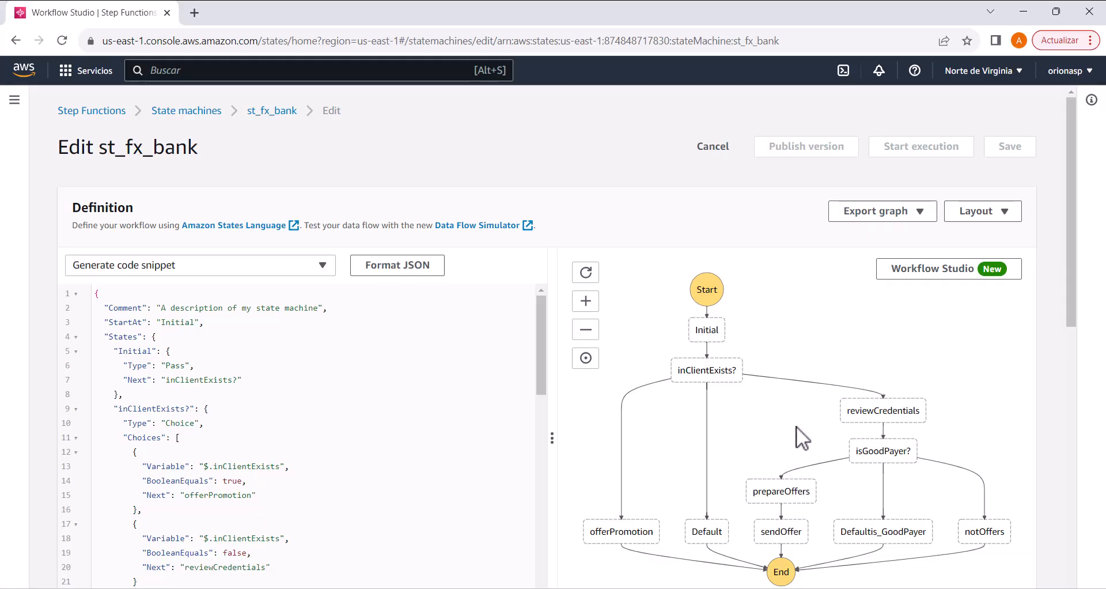
pyautogui.click(712, 147)
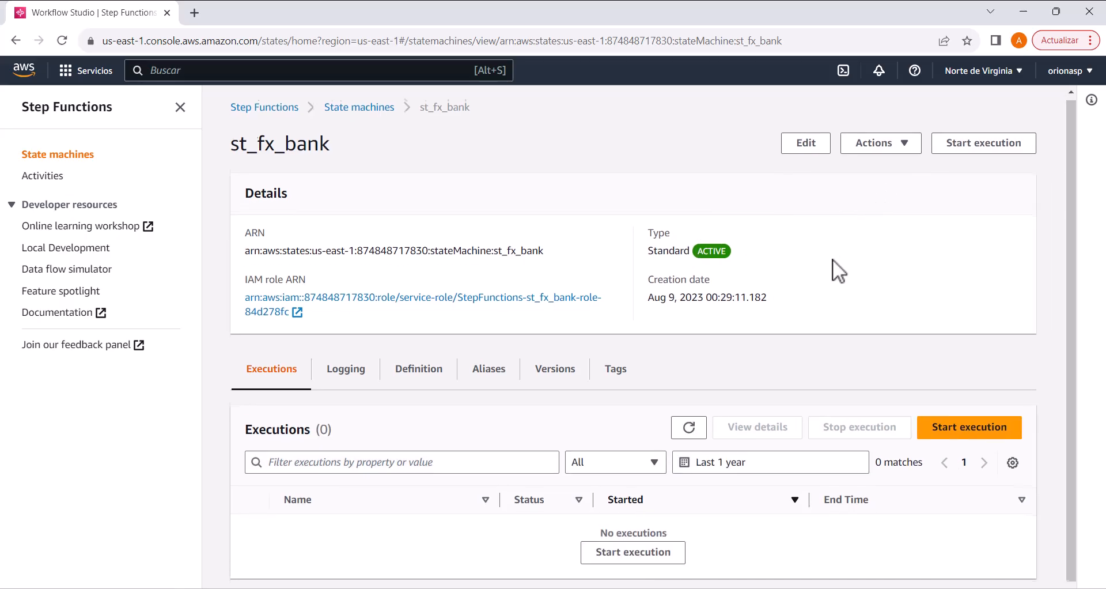
# Step: Prepare a new execution, replacing its input with the JSON holding inClientExists, isGoodPayer and waitTime copied from nuevo5 in Notepad++
pyautogui.click(959, 138)
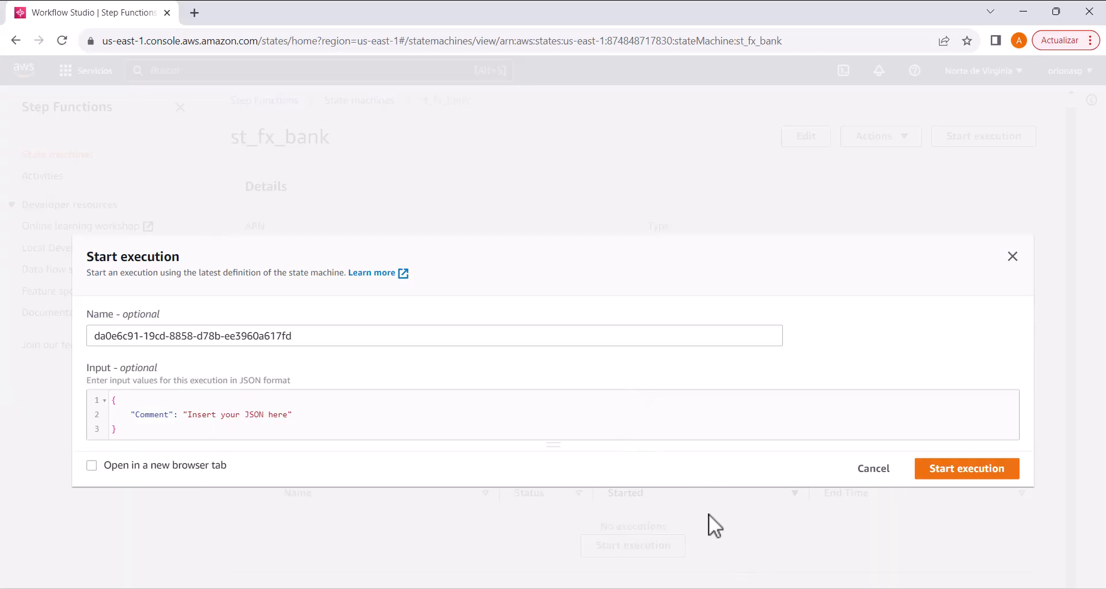
pyautogui.click(530, 588)
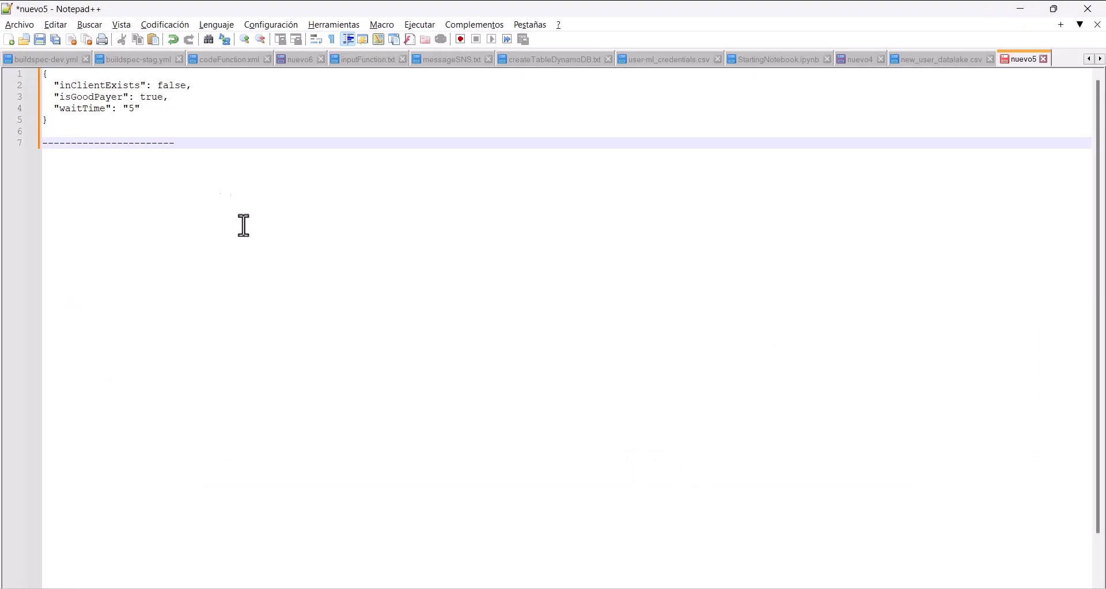
pyautogui.moveTo(66, 123); pyautogui.dragTo(25, 75)
pyautogui.hotkey('ctrl', 'c')
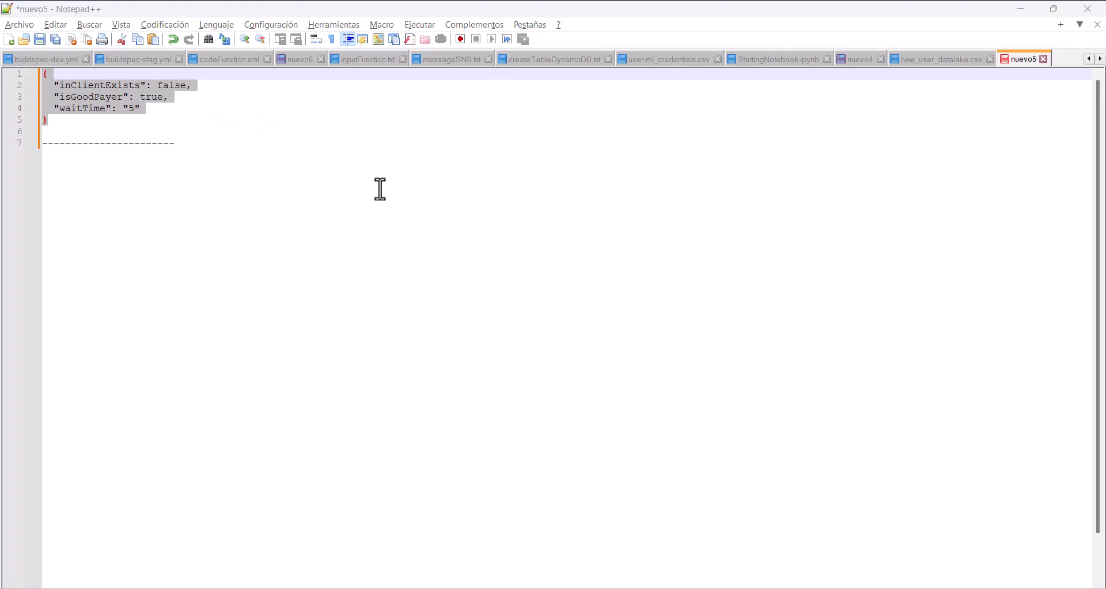
pyautogui.hotkey('alt', 'Tab')
pyautogui.click(107, 412)
pyautogui.hotkey('ctrl', 'a')
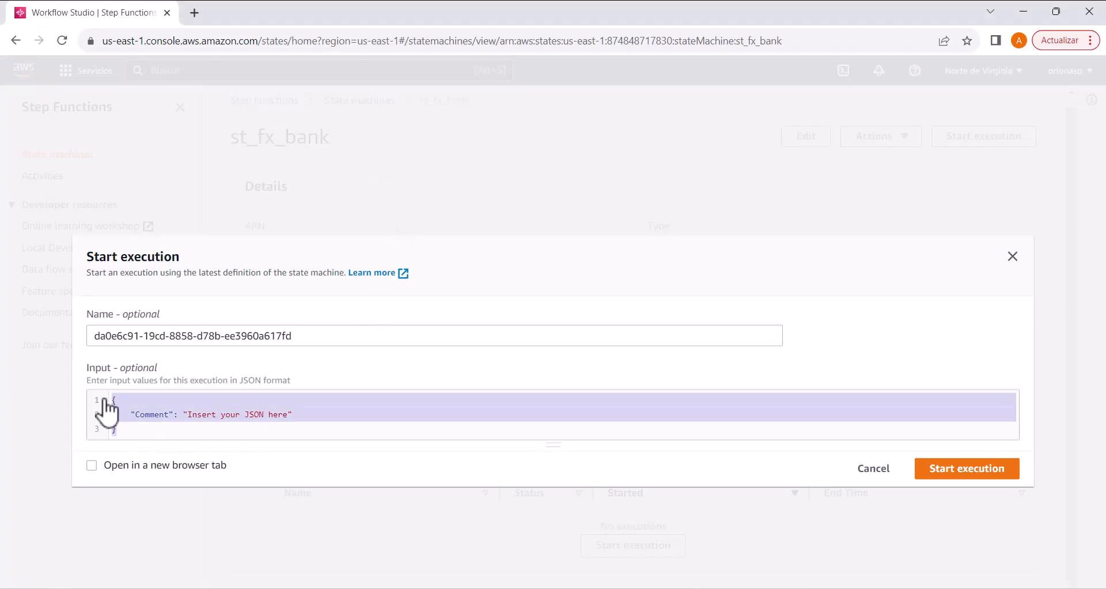
pyautogui.hotkey('ctrl', 'v')
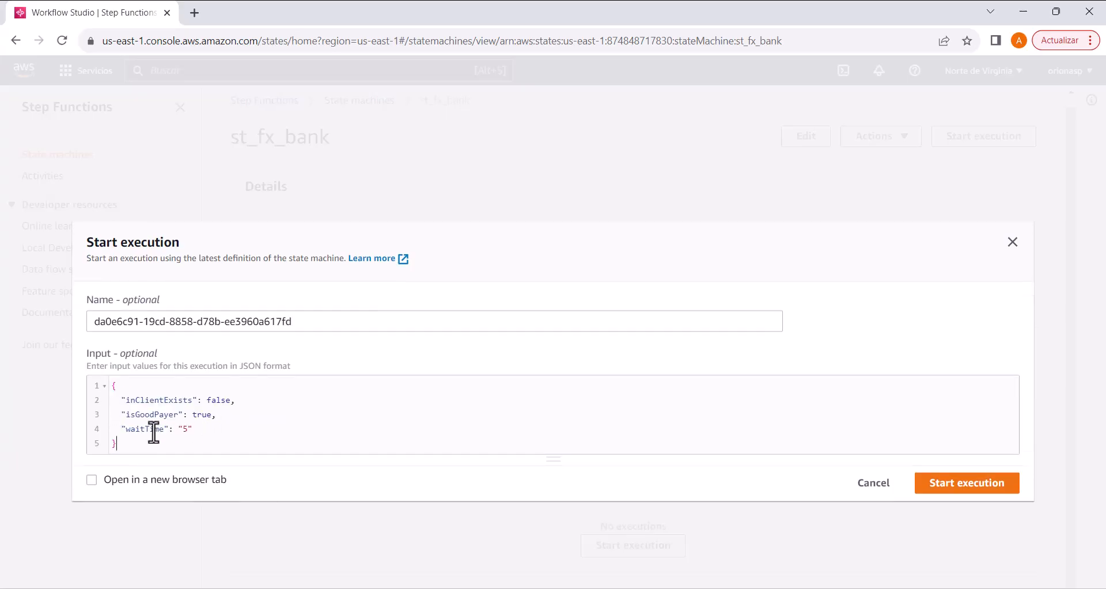
# Step: Remove the waitTime entry from the input JSON, start the execution and check its path in the graph view
pyautogui.moveTo(190, 431); pyautogui.dragTo(212, 414)
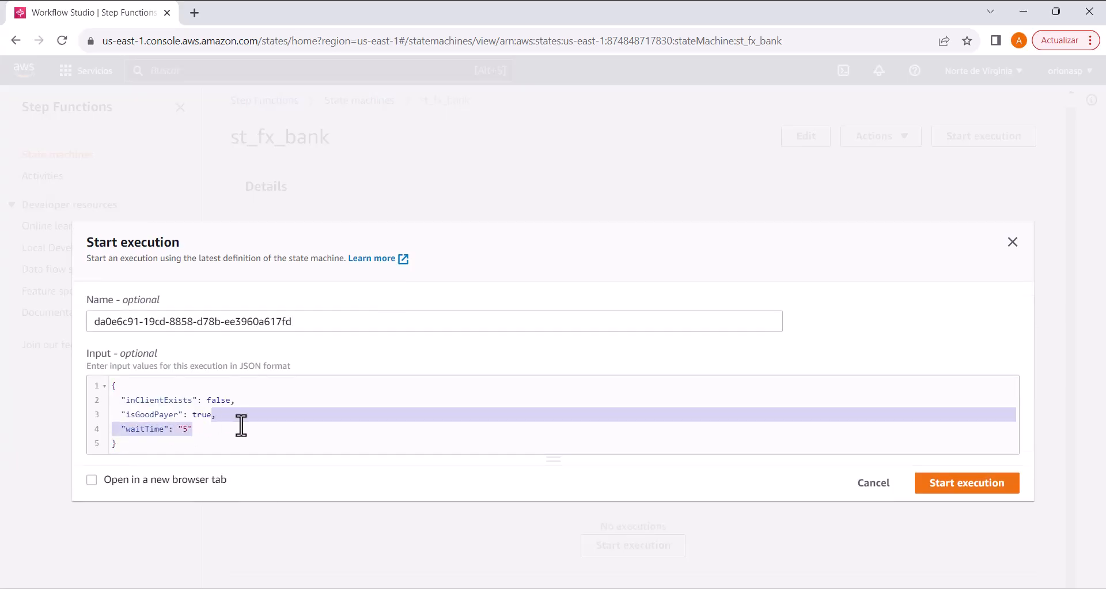
pyautogui.press('BackSpace')
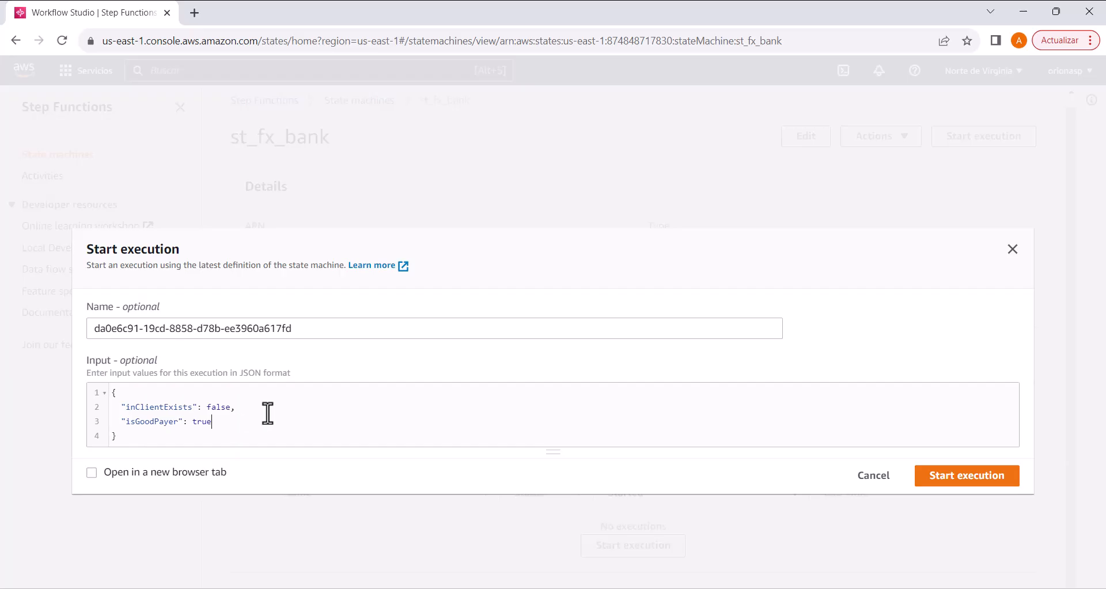
pyautogui.click(973, 476)
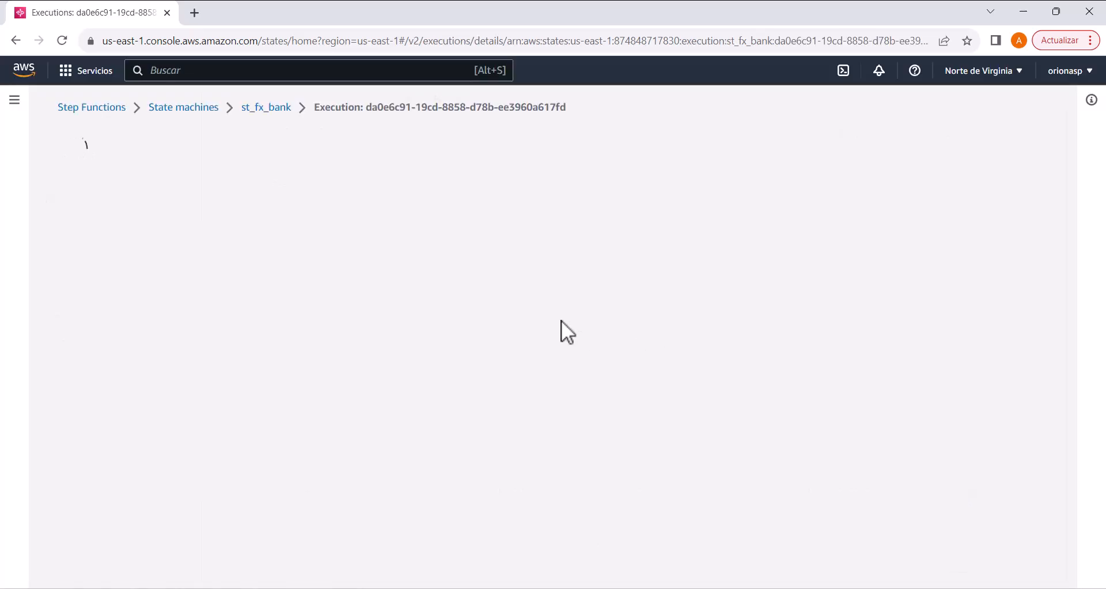
pyautogui.scroll(-6, 266, 266)
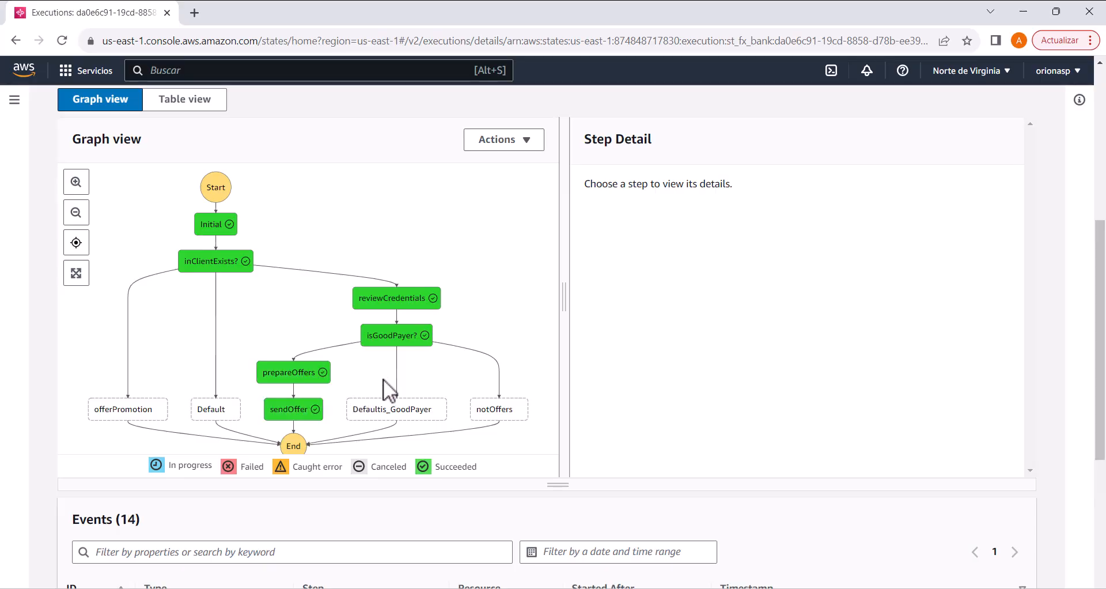
# Step: Run a new execution with isGoodPayer set to false and check its path in the graph view
pyautogui.scroll(1, 458, 340)
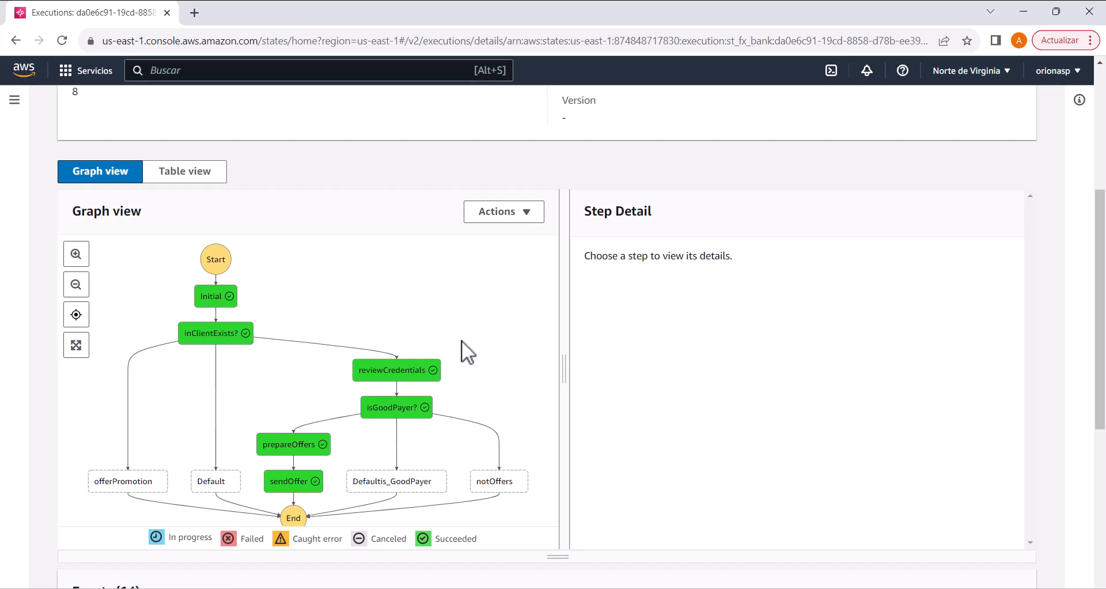
pyautogui.scroll(2, 461, 341)
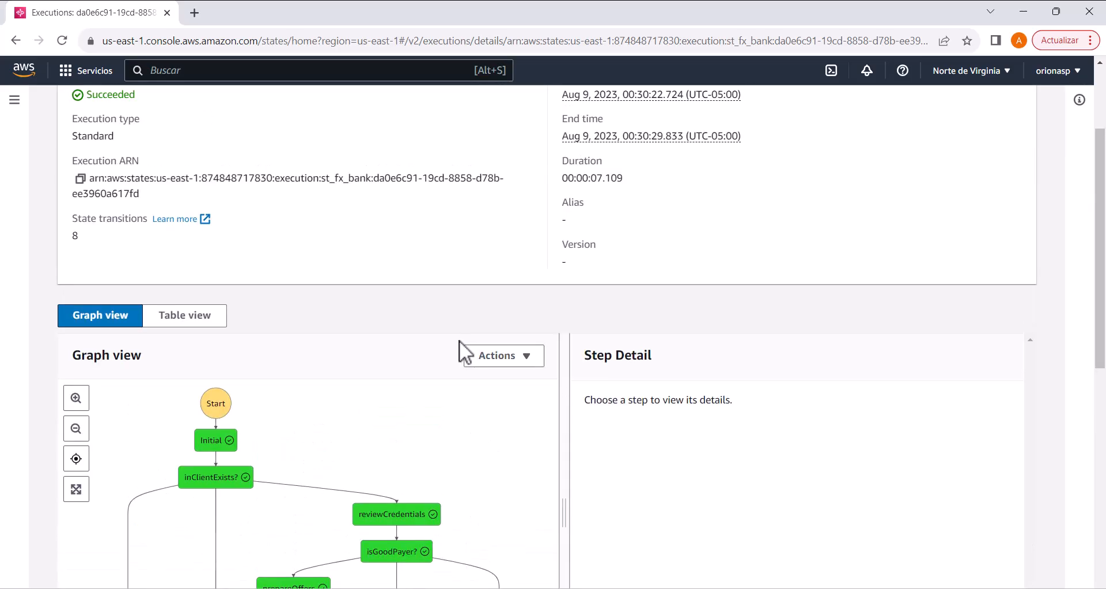
pyautogui.scroll(2, 458, 339)
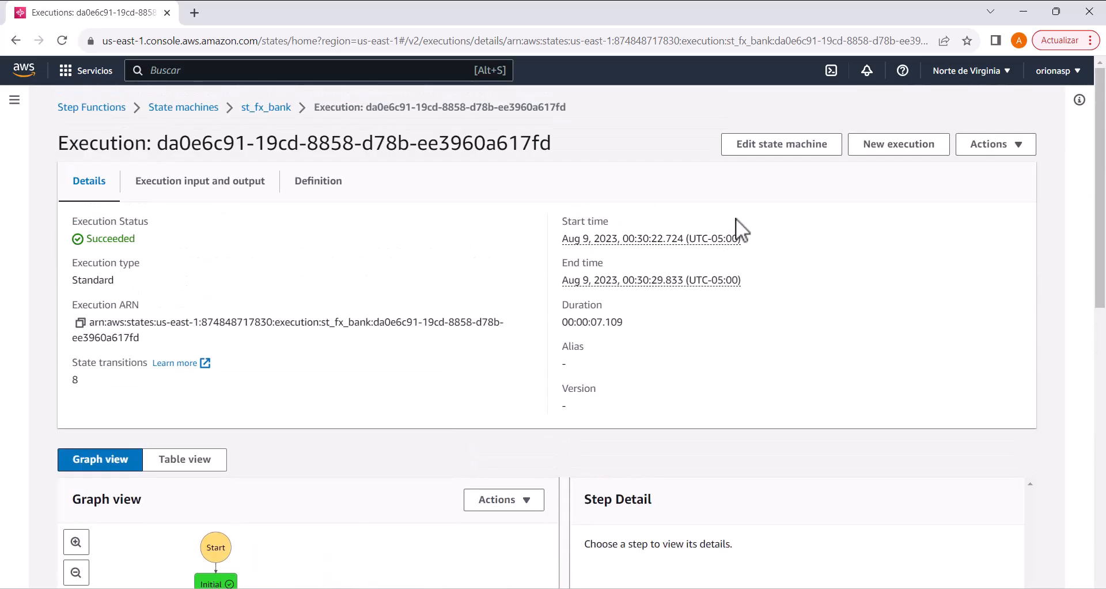
pyautogui.click(927, 153)
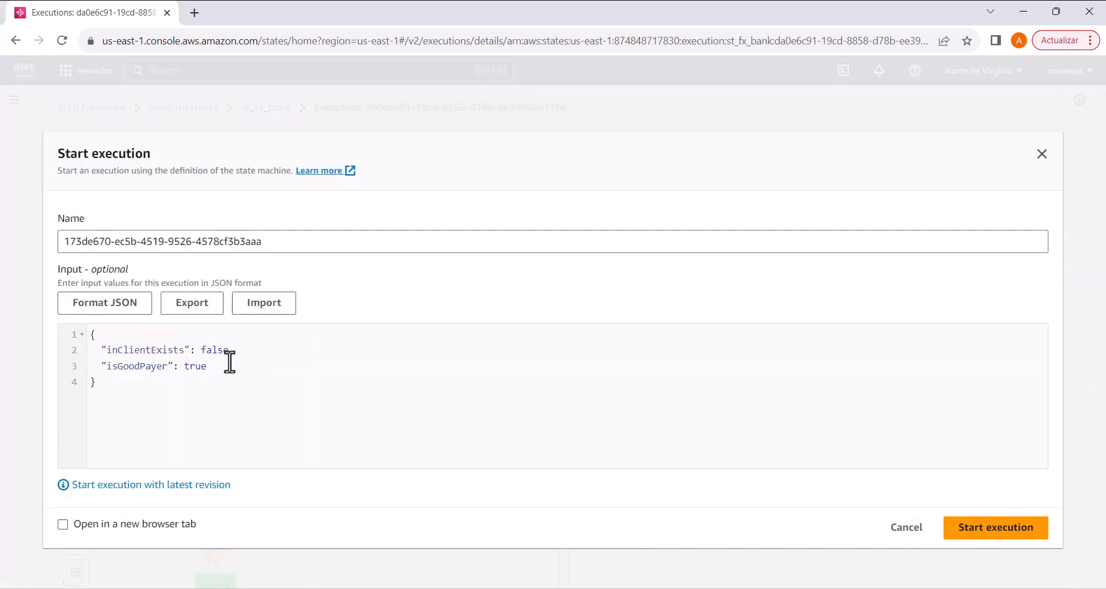
pyautogui.doubleClick(195, 367)
pyautogui.write('false')
pyautogui.click(968, 537)
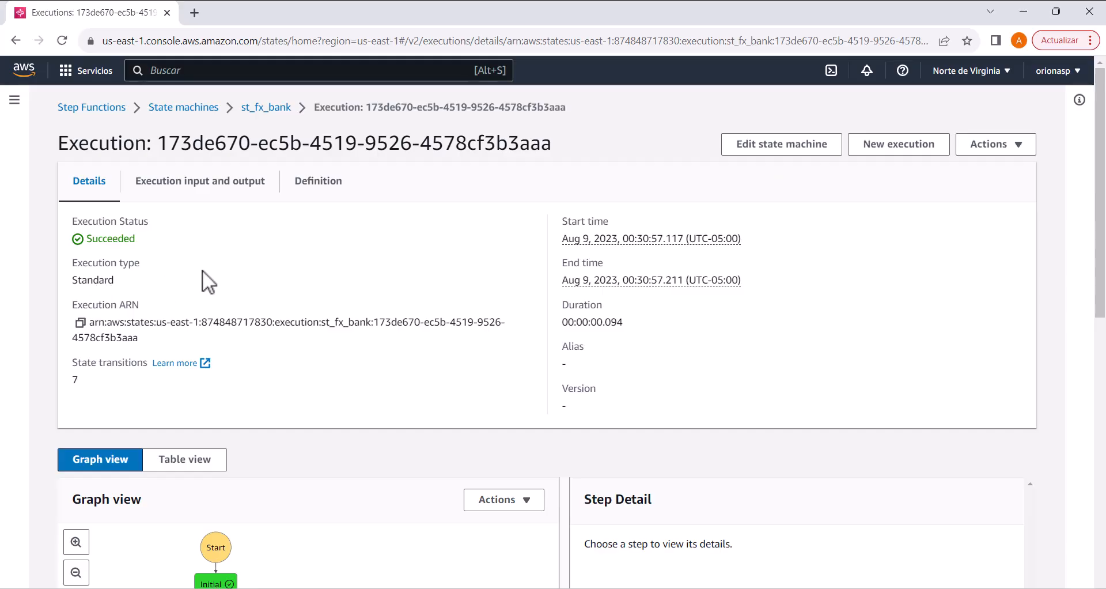
pyautogui.scroll(-6, 202, 269)
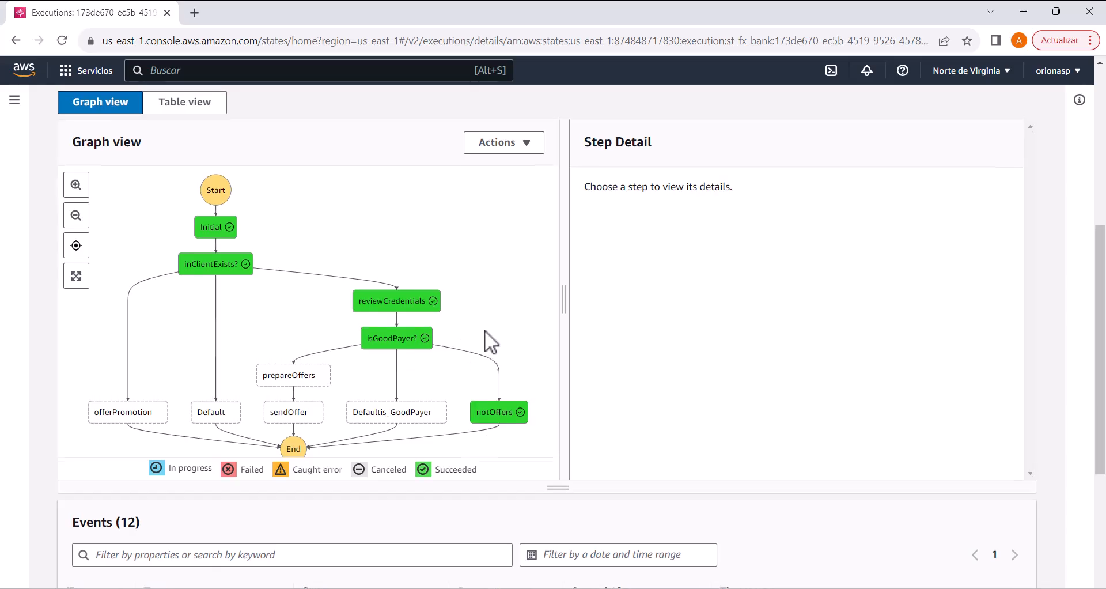
# Step: Edit the state machine definition, changing the Seconds key of prepareOffers to SecondsPath
pyautogui.scroll(6, 485, 329)
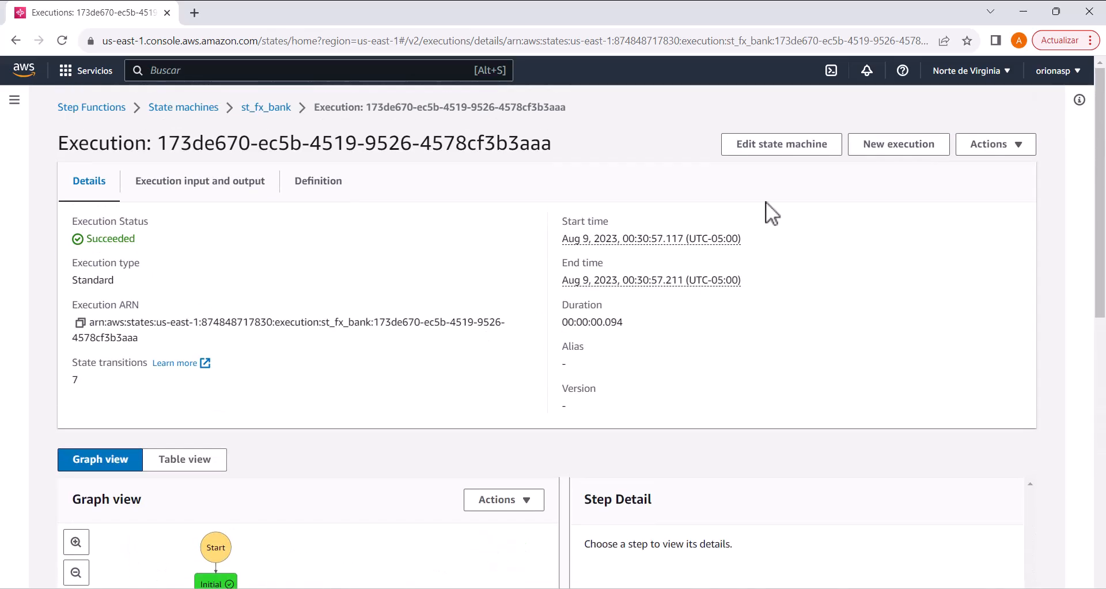
pyautogui.click(801, 153)
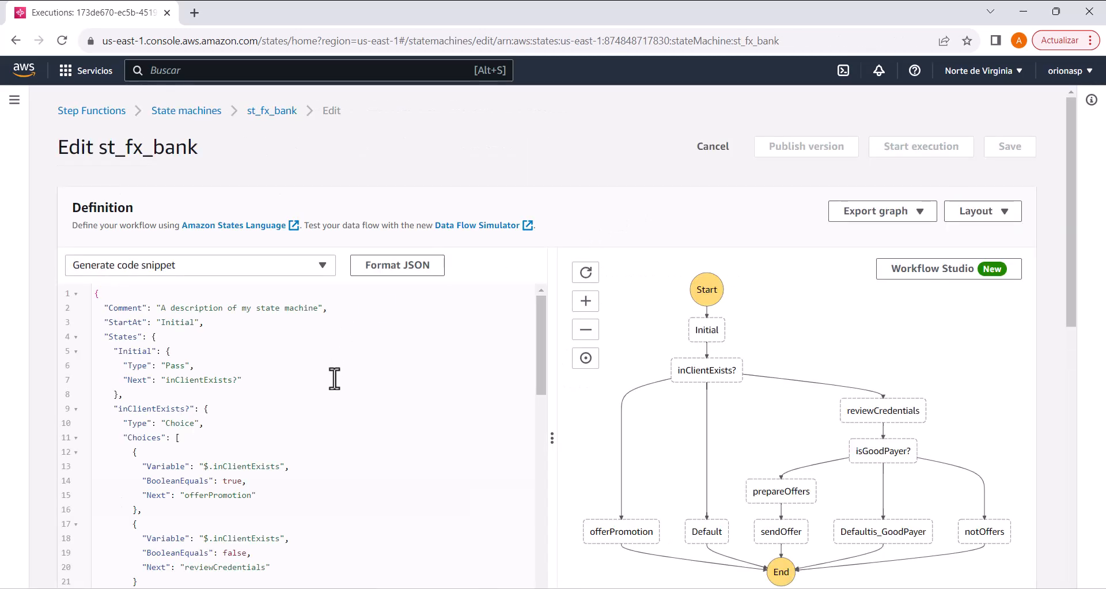
pyautogui.scroll(-3, 335, 378)
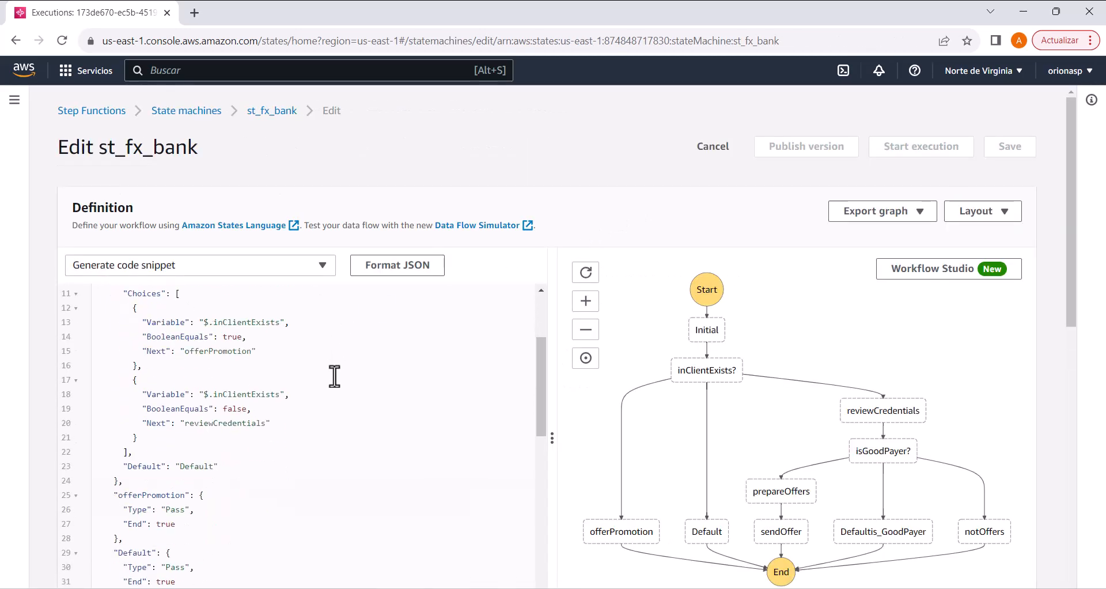
pyautogui.scroll(-6, 335, 375)
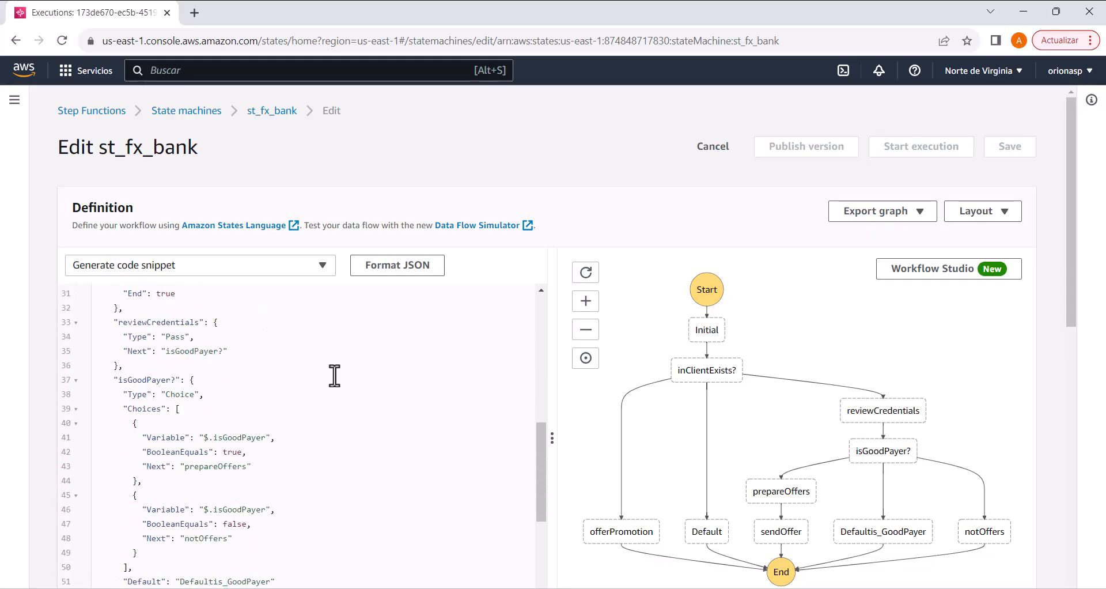
pyautogui.scroll(-5, 150, 432)
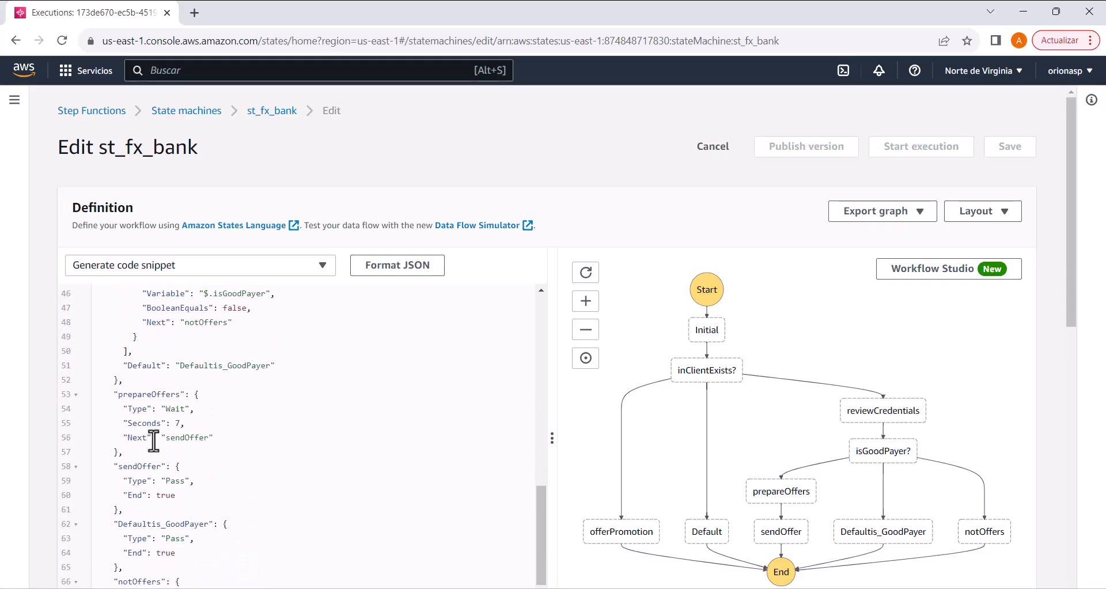
pyautogui.click(161, 423)
pyautogui.write('Path')
# Step: Set the SecondsPath value of prepareOffers to "$.waitTime" and save the state machine
pyautogui.press('Right')
pyautogui.press('Right')
pyautogui.press('Right')
pyautogui.press('Right')
pyautogui.press('BackSpace')
pyautogui.write('$.waitTime')
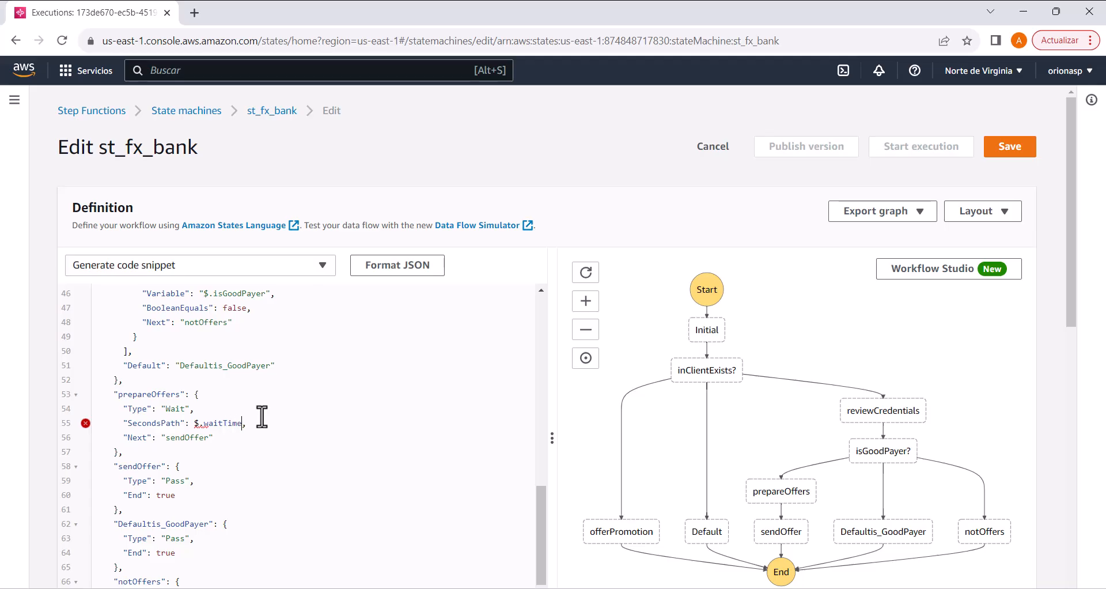
pyautogui.write('"')
pyautogui.press('Left')
pyautogui.press('Left')
pyautogui.press('Left')
pyautogui.press('Left')
pyautogui.press('Left')
pyautogui.press('Left')
pyautogui.press('Left')
pyautogui.press('Left')
pyautogui.press('Left')
pyautogui.press('Left')
pyautogui.press('Left')
pyautogui.write('"')
pyautogui.click(243, 439)
pyautogui.click(996, 158)
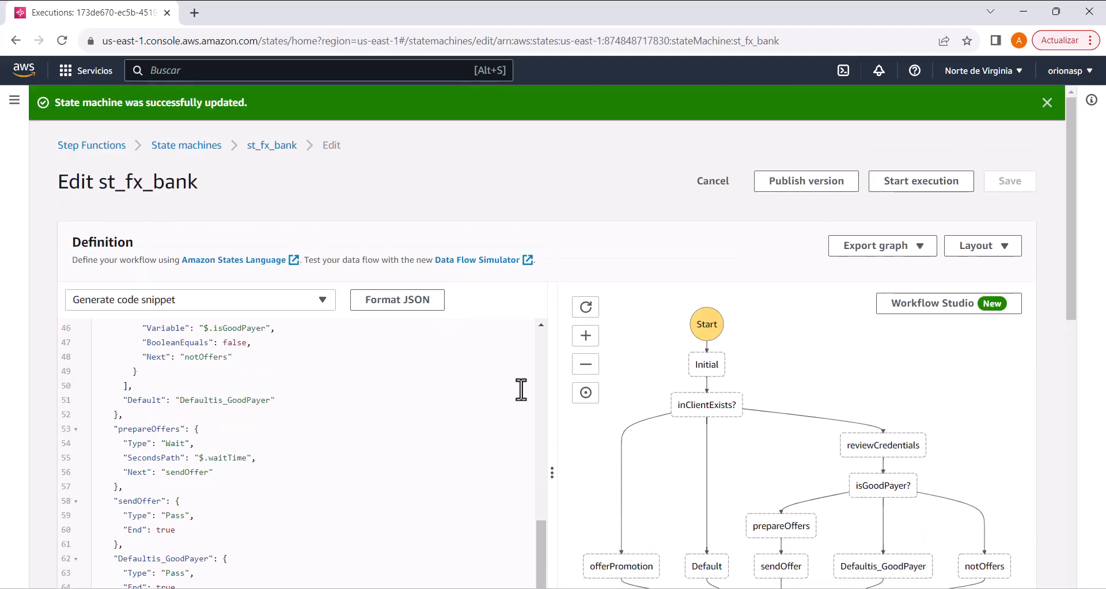
# Step: Begin a new execution and replace its input with the JSON copied from Notepad++: inClientExists false, isGoodPayer true and waitTime "5"
pyautogui.click(916, 182)
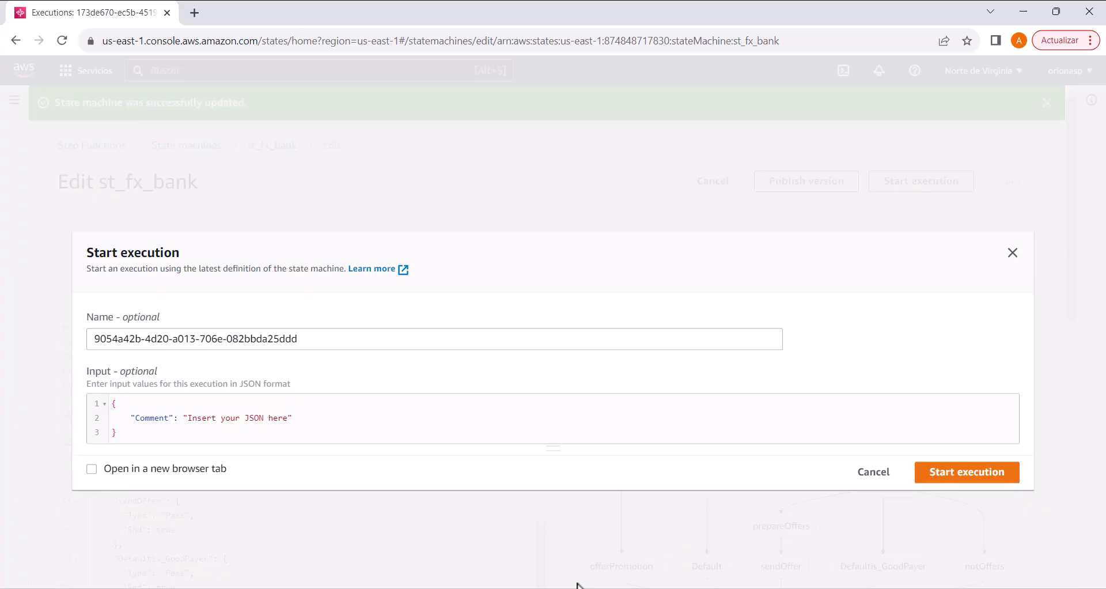
pyautogui.hotkey('alt', 'Tab')
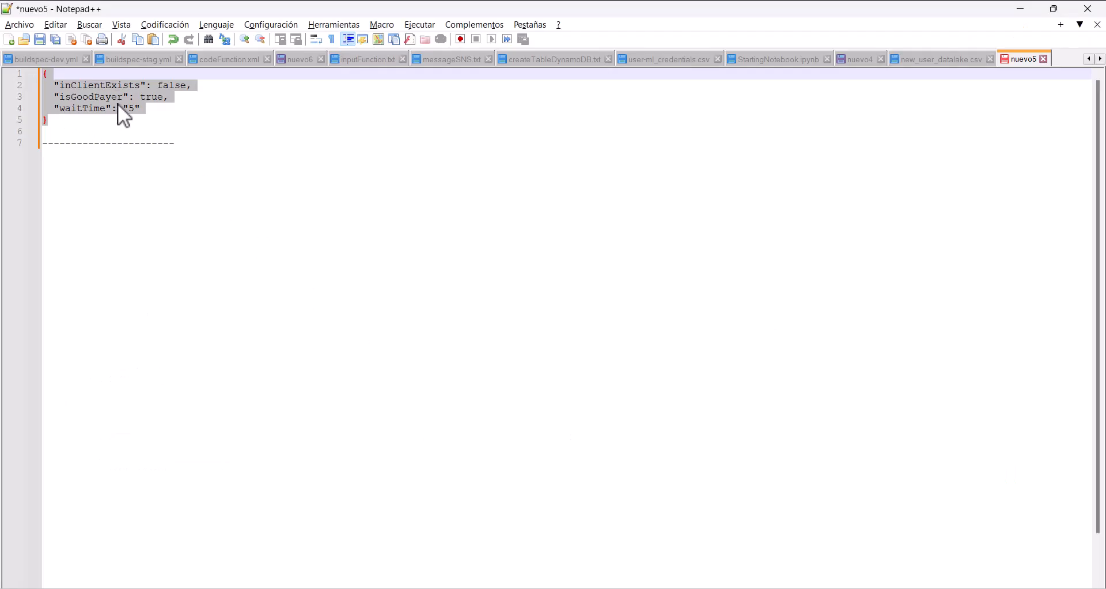
pyautogui.hotkey('alt', 'Tab')
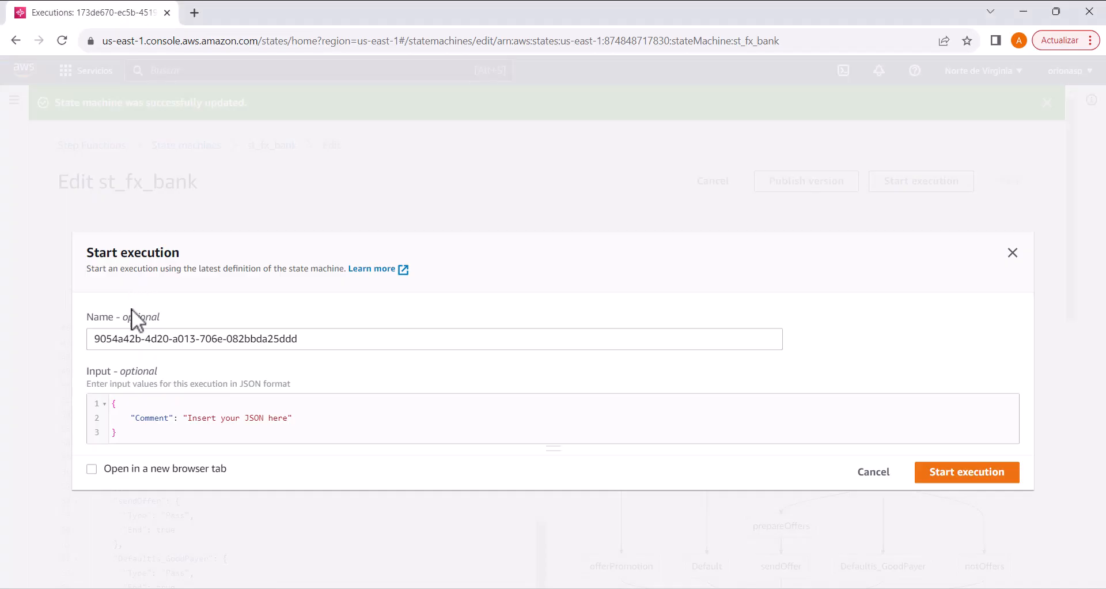
pyautogui.click(133, 431)
pyautogui.hotkey('ctrl', 'a')
pyautogui.write('{   "inClientExists": false,   "isGoodPayer": true,   "waitTime": "5" }')
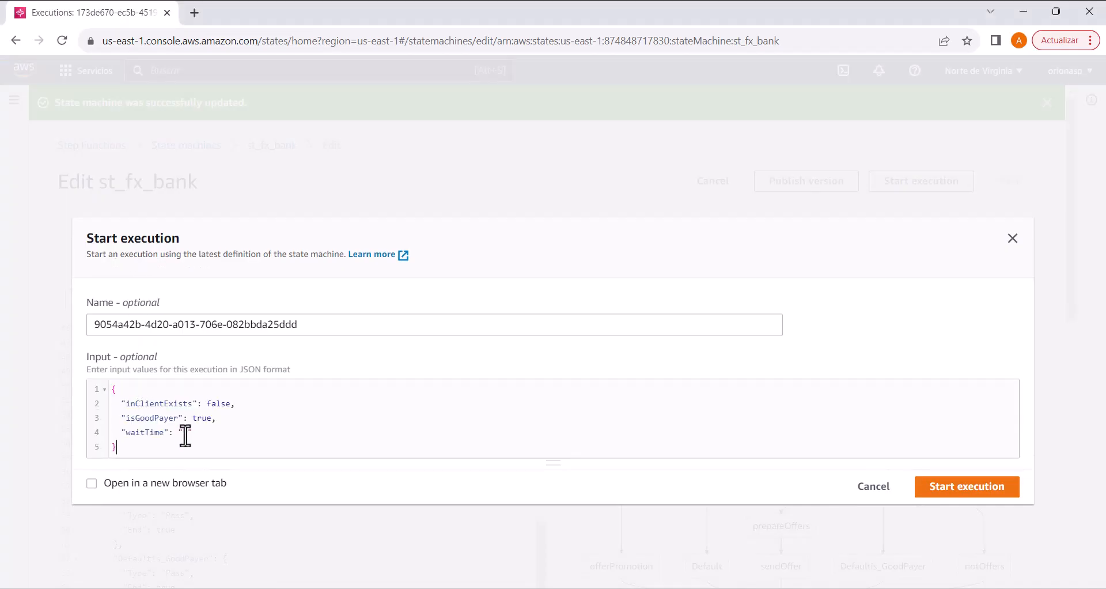
# Step: Set waitTime to "8" in the execution input, start the execution and check its path through prepareOffers in the graph view
pyautogui.click(184, 432)
pyautogui.write('8')
pyautogui.click(959, 488)
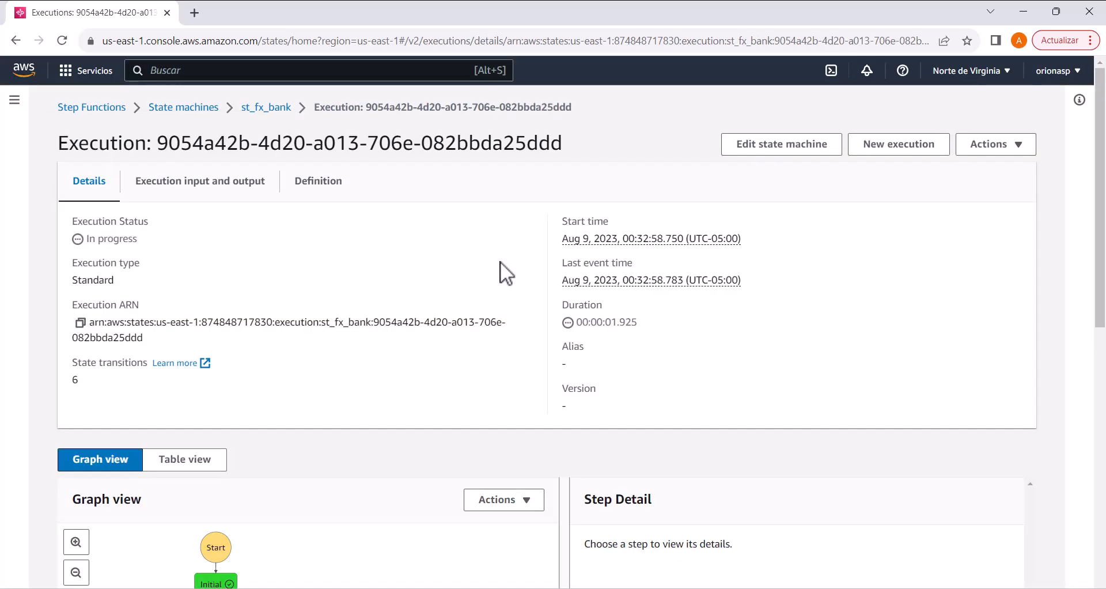
pyautogui.scroll(-6, 251, 272)
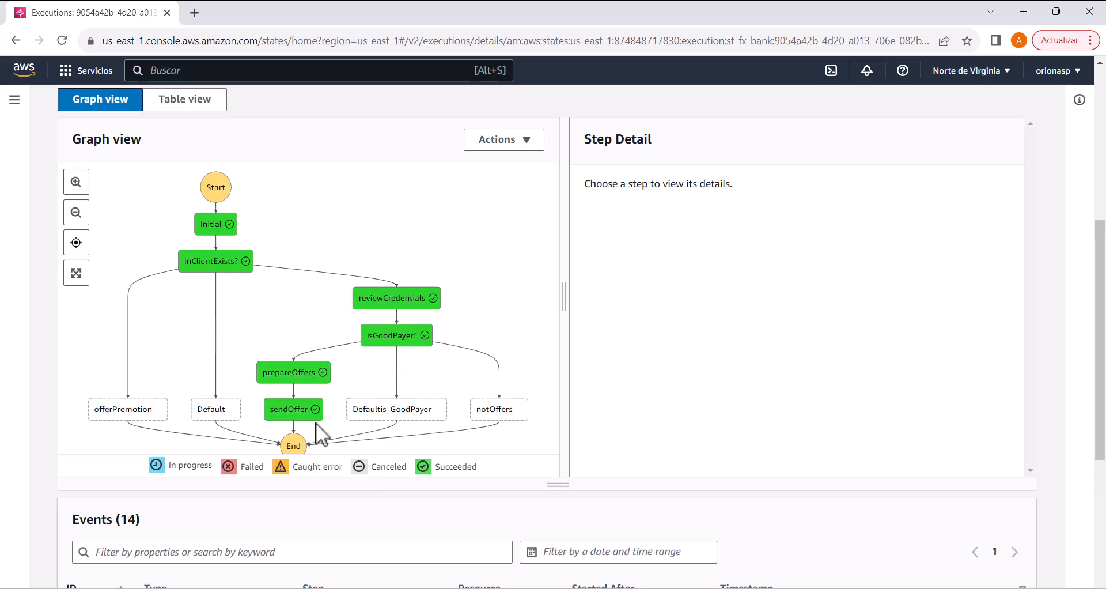
pyautogui.scroll(1, 483, 290)
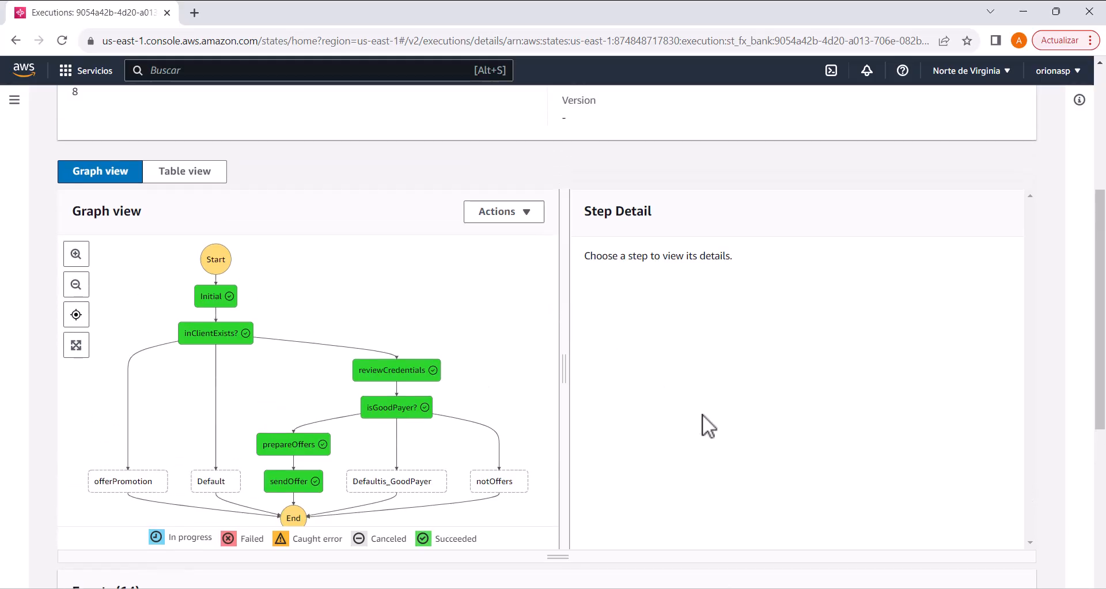
pyautogui.scroll(-1, 662, 466)
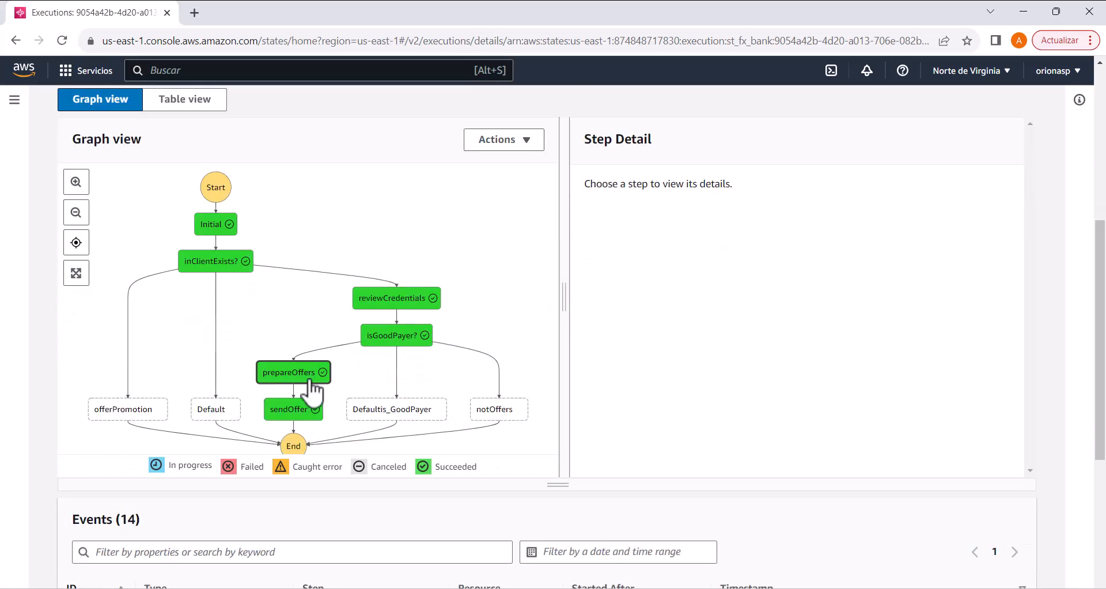
pyautogui.scroll(1, 479, 279)
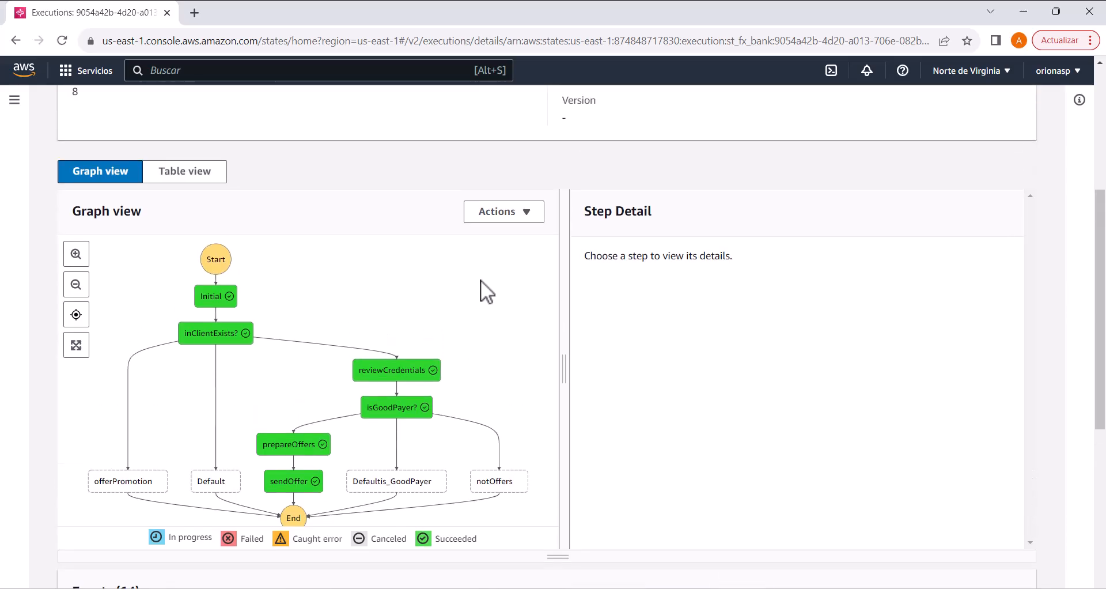